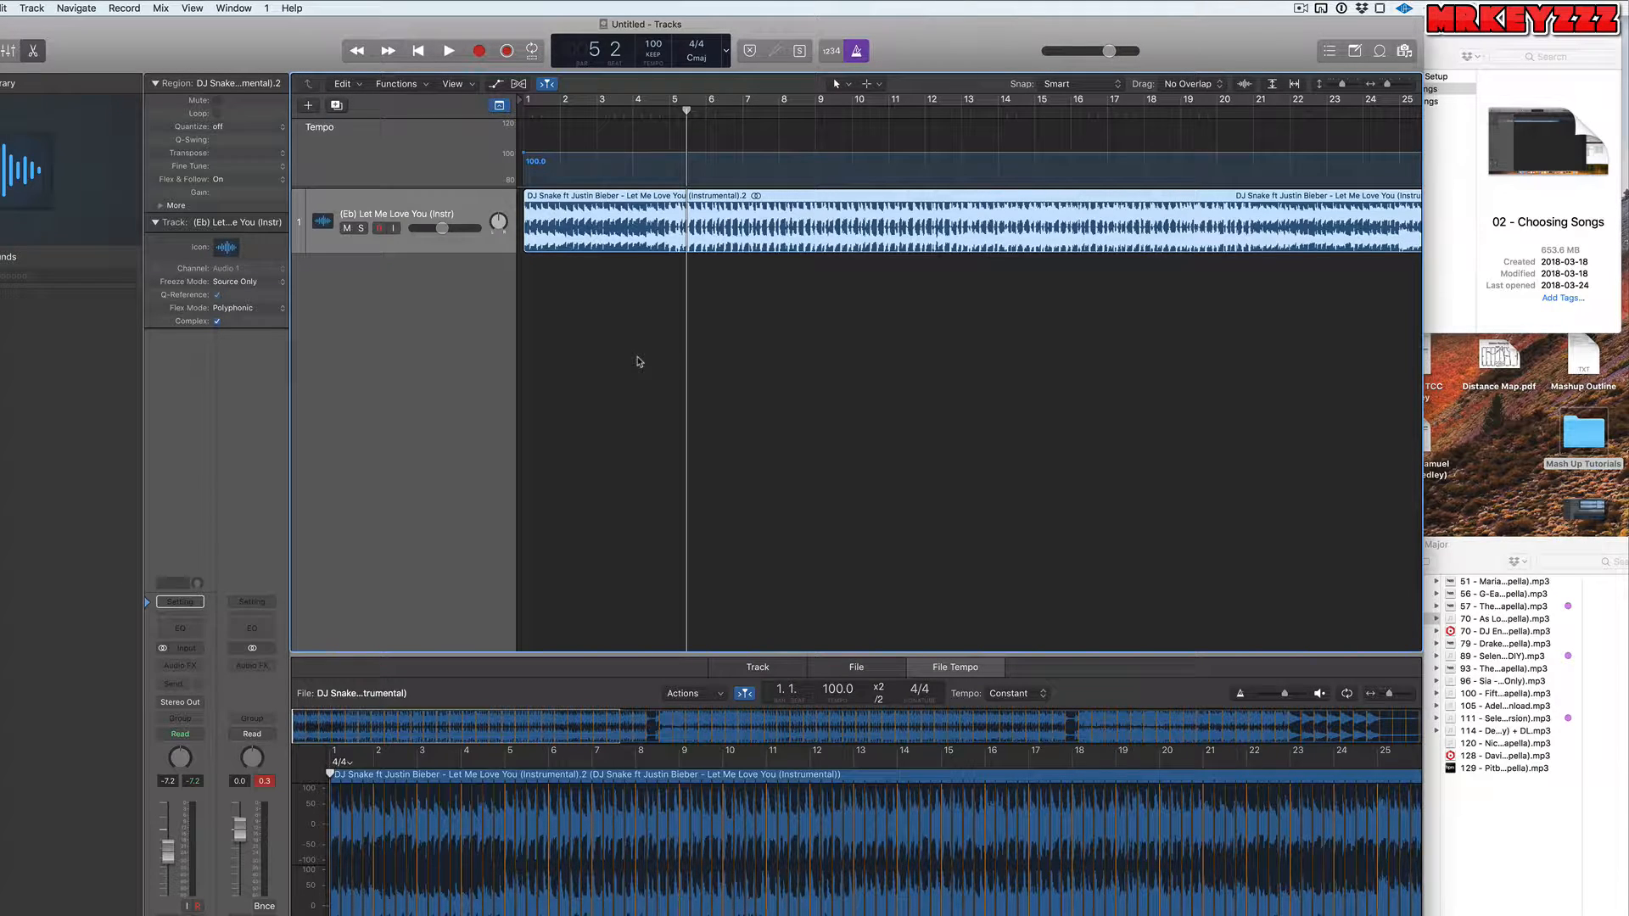
Add the 57 - The Weeknd - The Hills (Clean) acapella from the 4 - Eb Major folder on a new track, starting around bar 3 beat 3
{"action": "left_click", "coordinate": [1484, 567]}
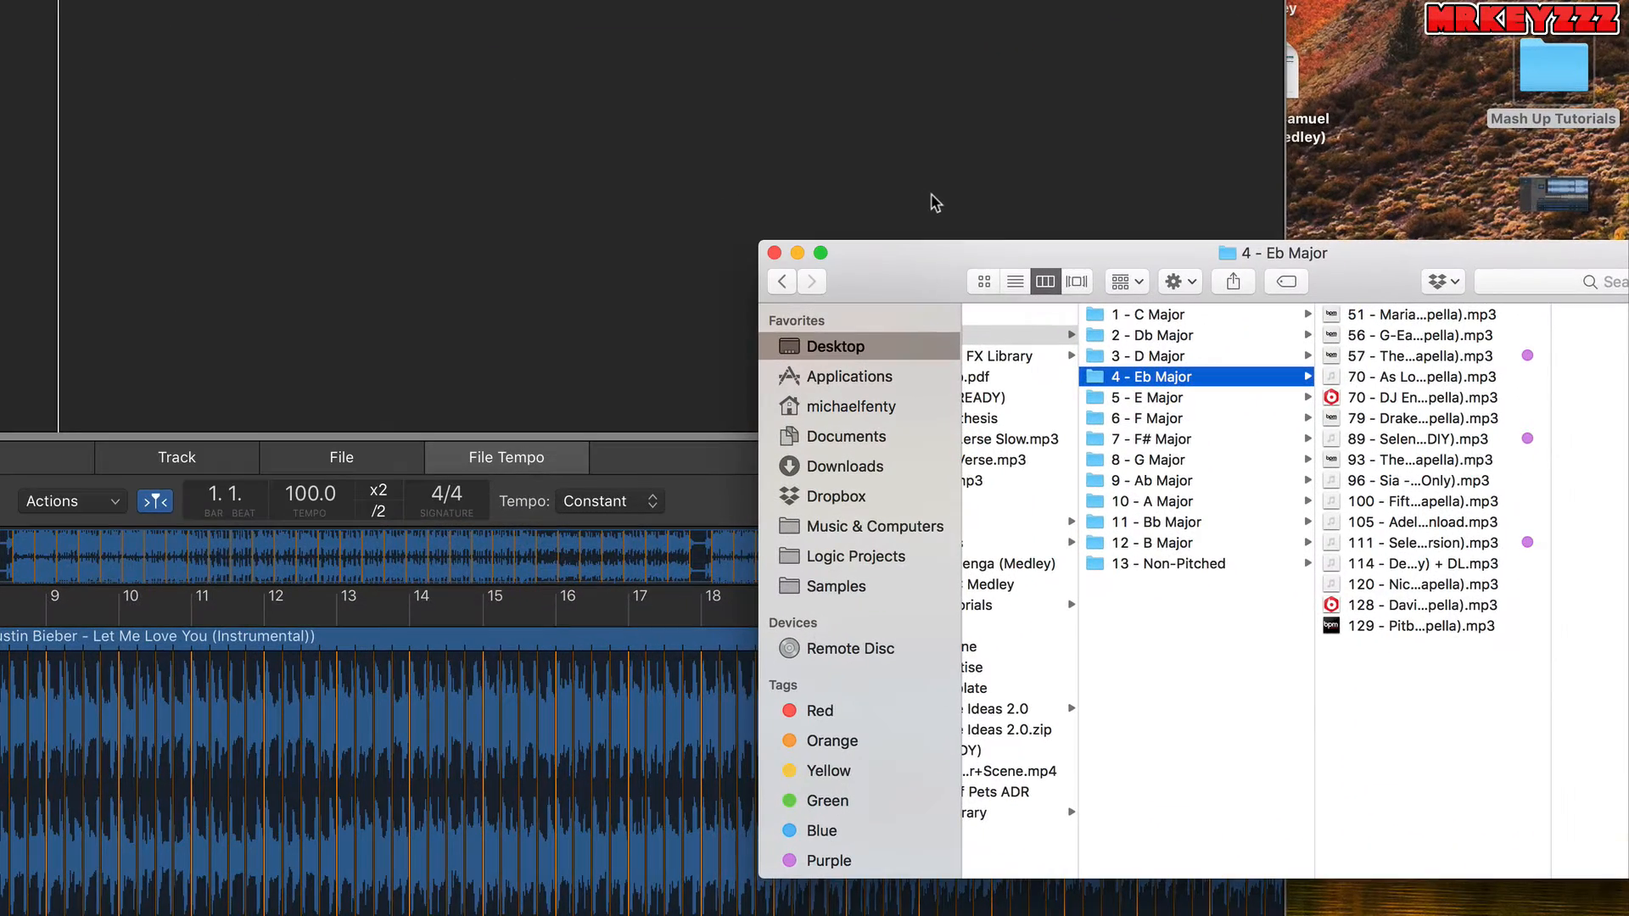
{"action": "left_click", "coordinate": [1427, 358]}
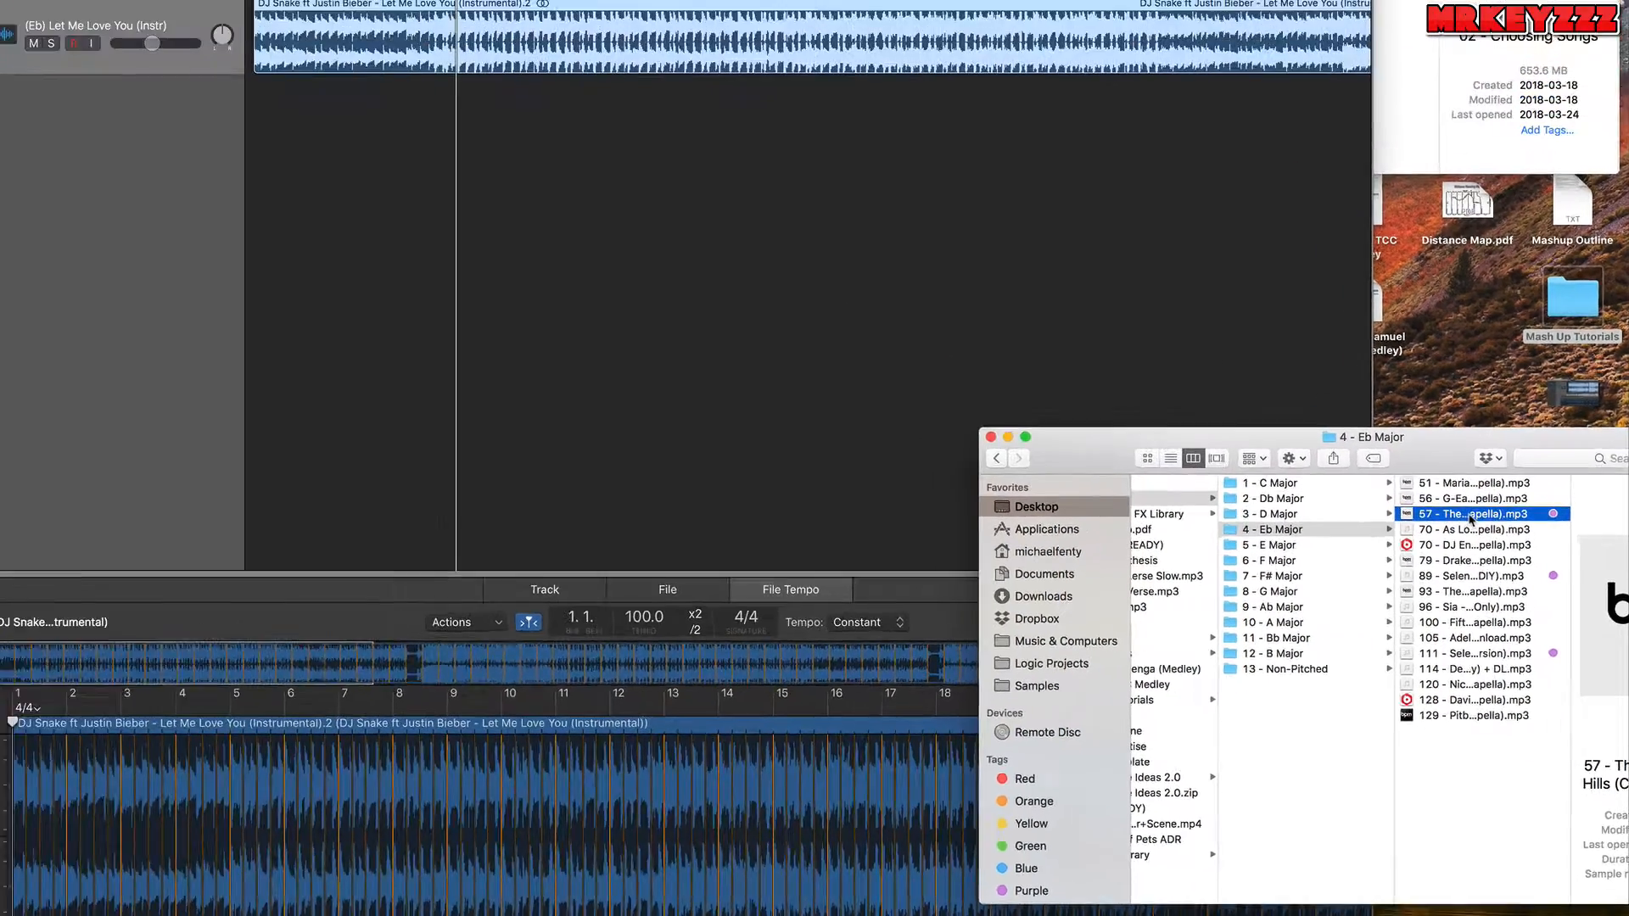
{"action": "left_click_drag", "start_coordinate": [1471, 519], "coordinate": [374, 152]}
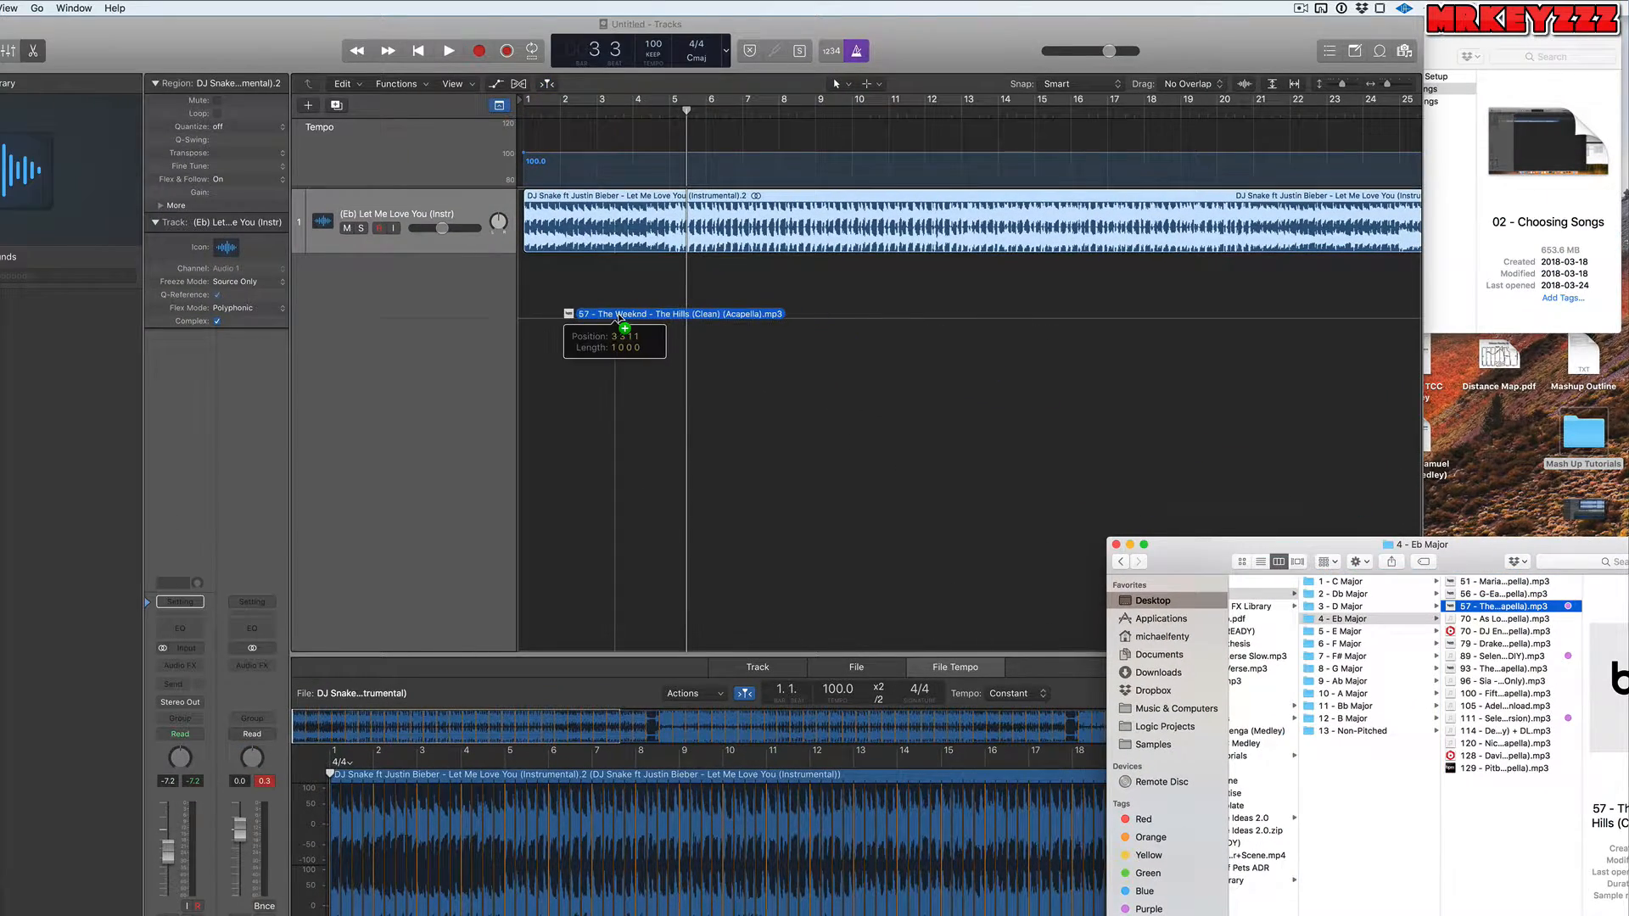
{"action": "left_click_drag", "start_coordinate": [620, 318], "coordinate": [619, 318]}
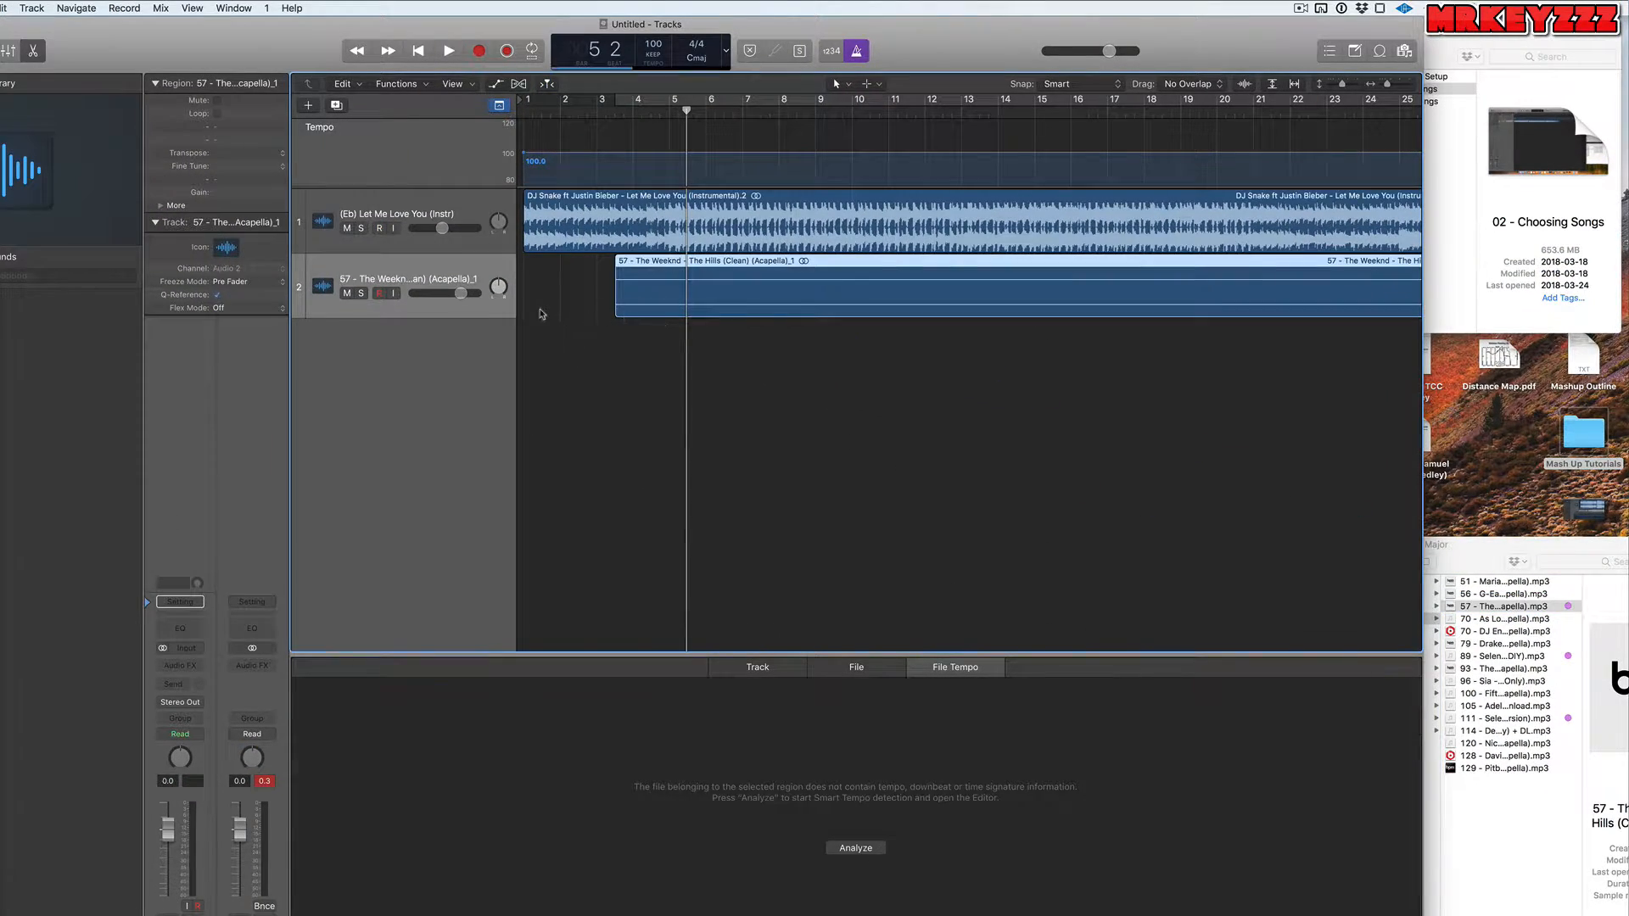
Rename The Weeknd acapella track by replacing the leading "57 -" with "(Eb)", and deselect its region
{"action": "double_click", "coordinate": [361, 278]}
{"action": "key", "text": "Left"}
{"action": "key", "text": "Delete"}
{"action": "key", "text": "Delete"}
{"action": "key", "text": "Delete"}
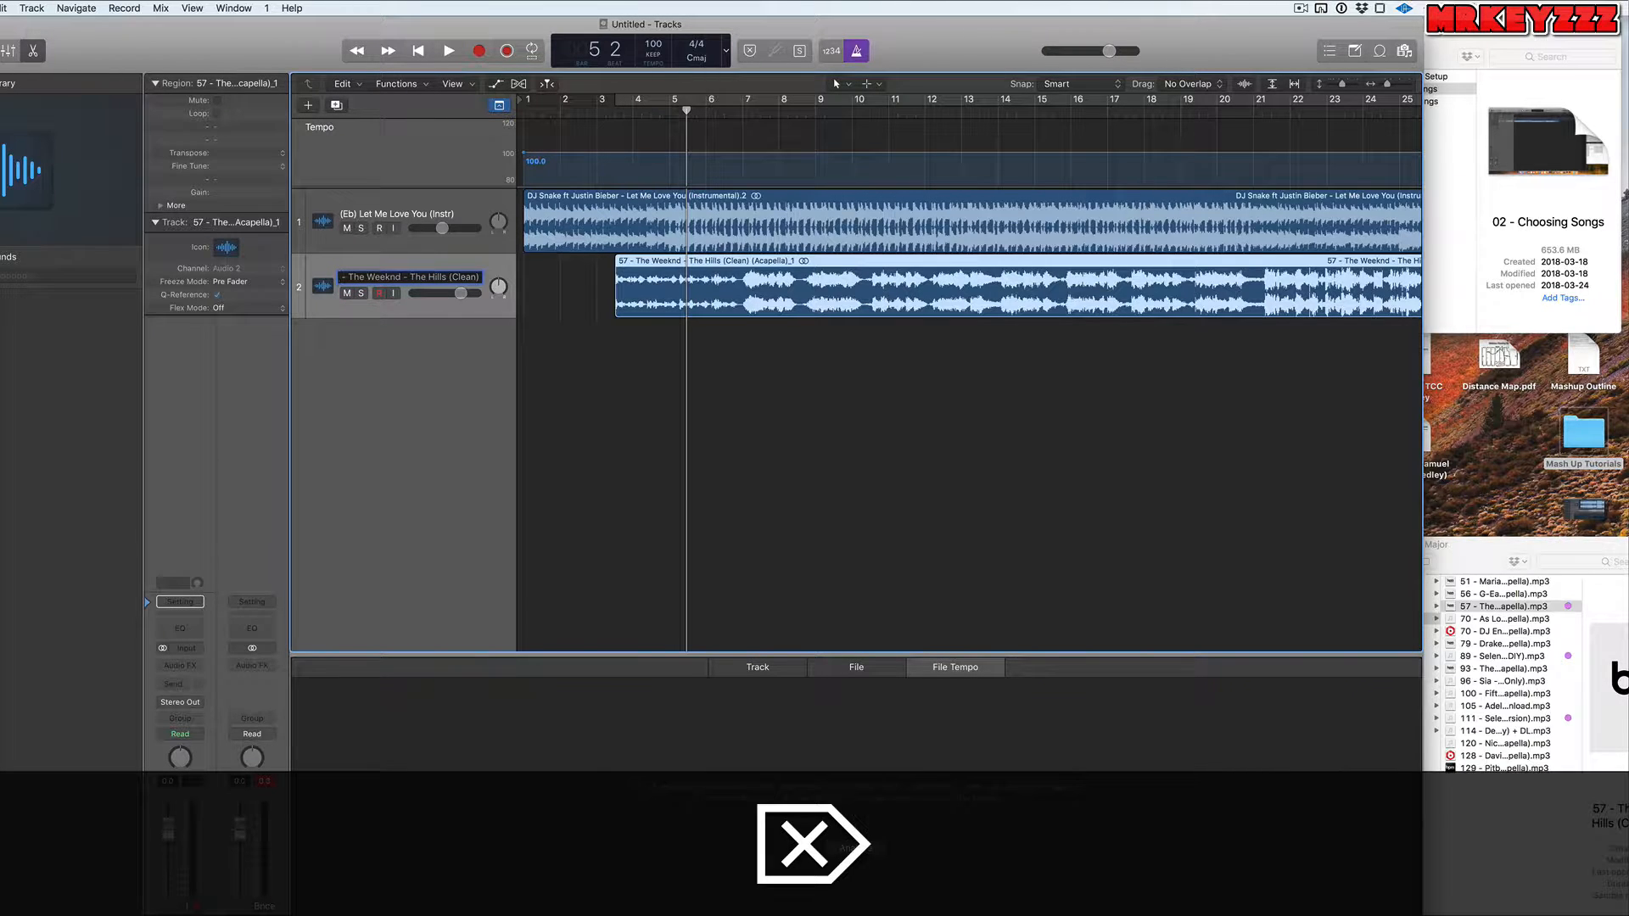
{"action": "type", "text": "(Eb)"}
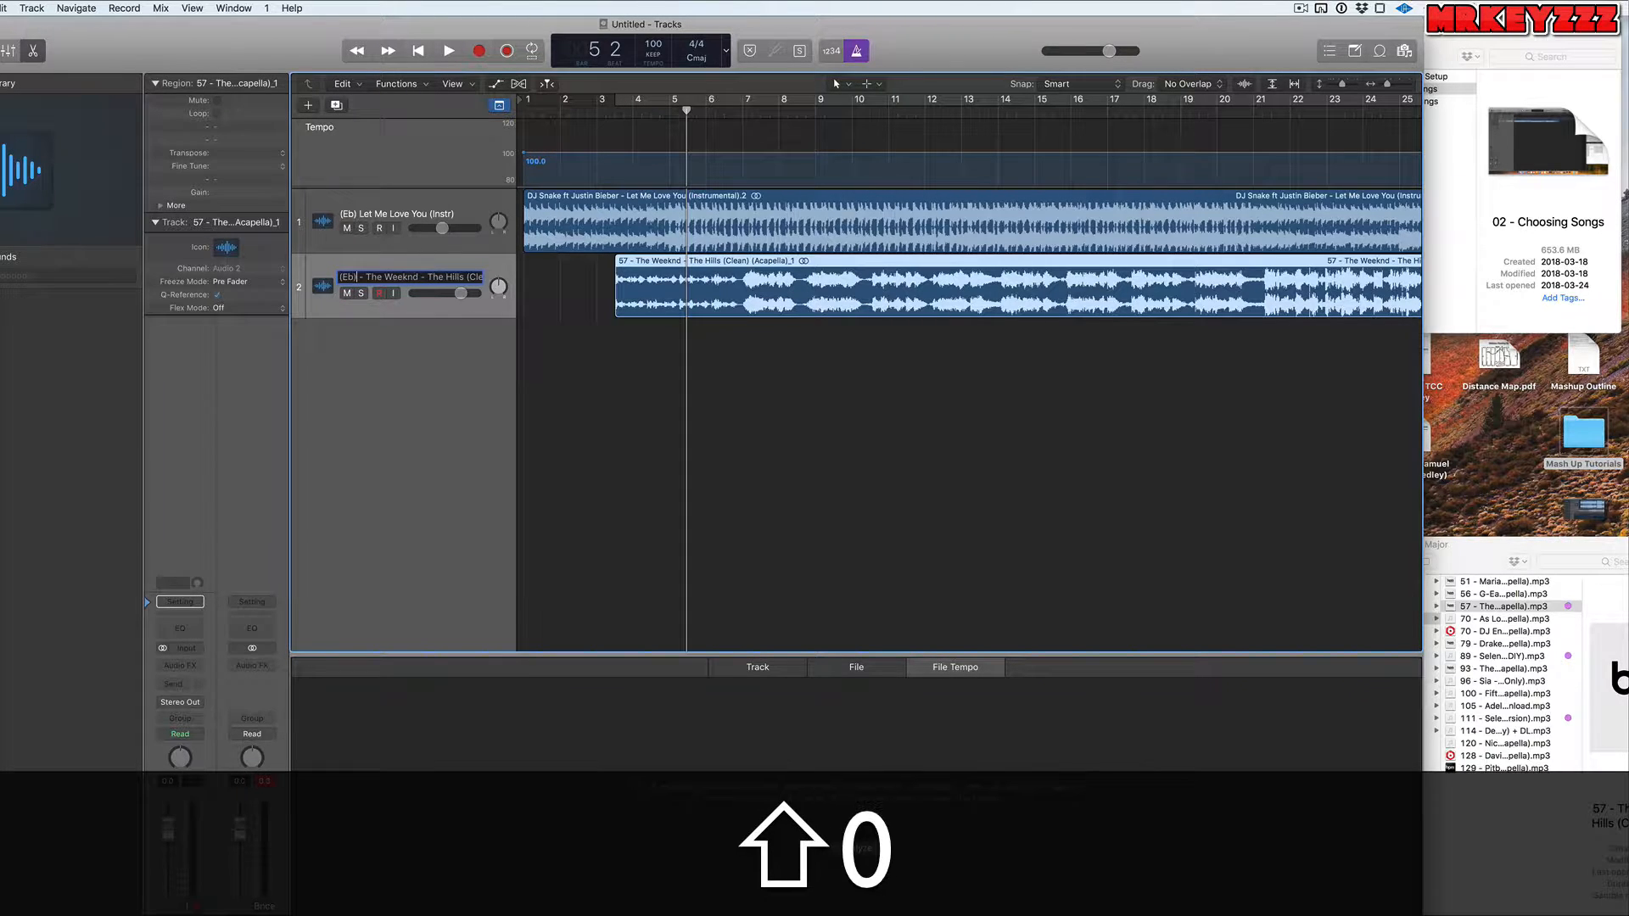
{"action": "key", "text": "Delete"}
{"action": "key", "text": "Delete"}
{"action": "key", "text": "Return"}
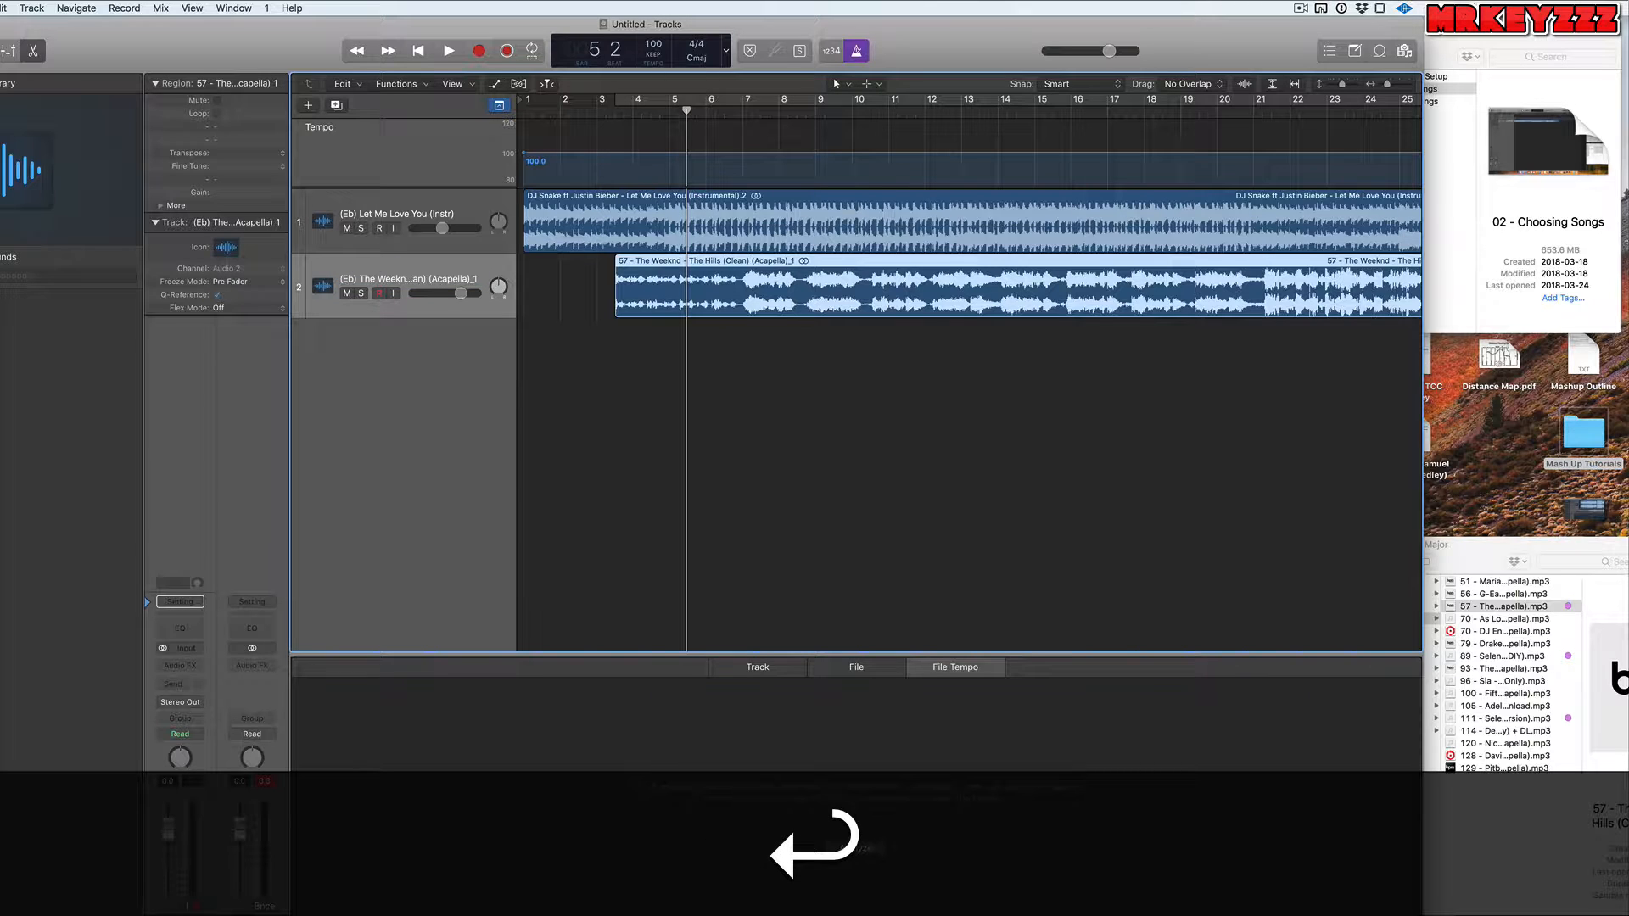
{"action": "left_click", "coordinate": [780, 430]}
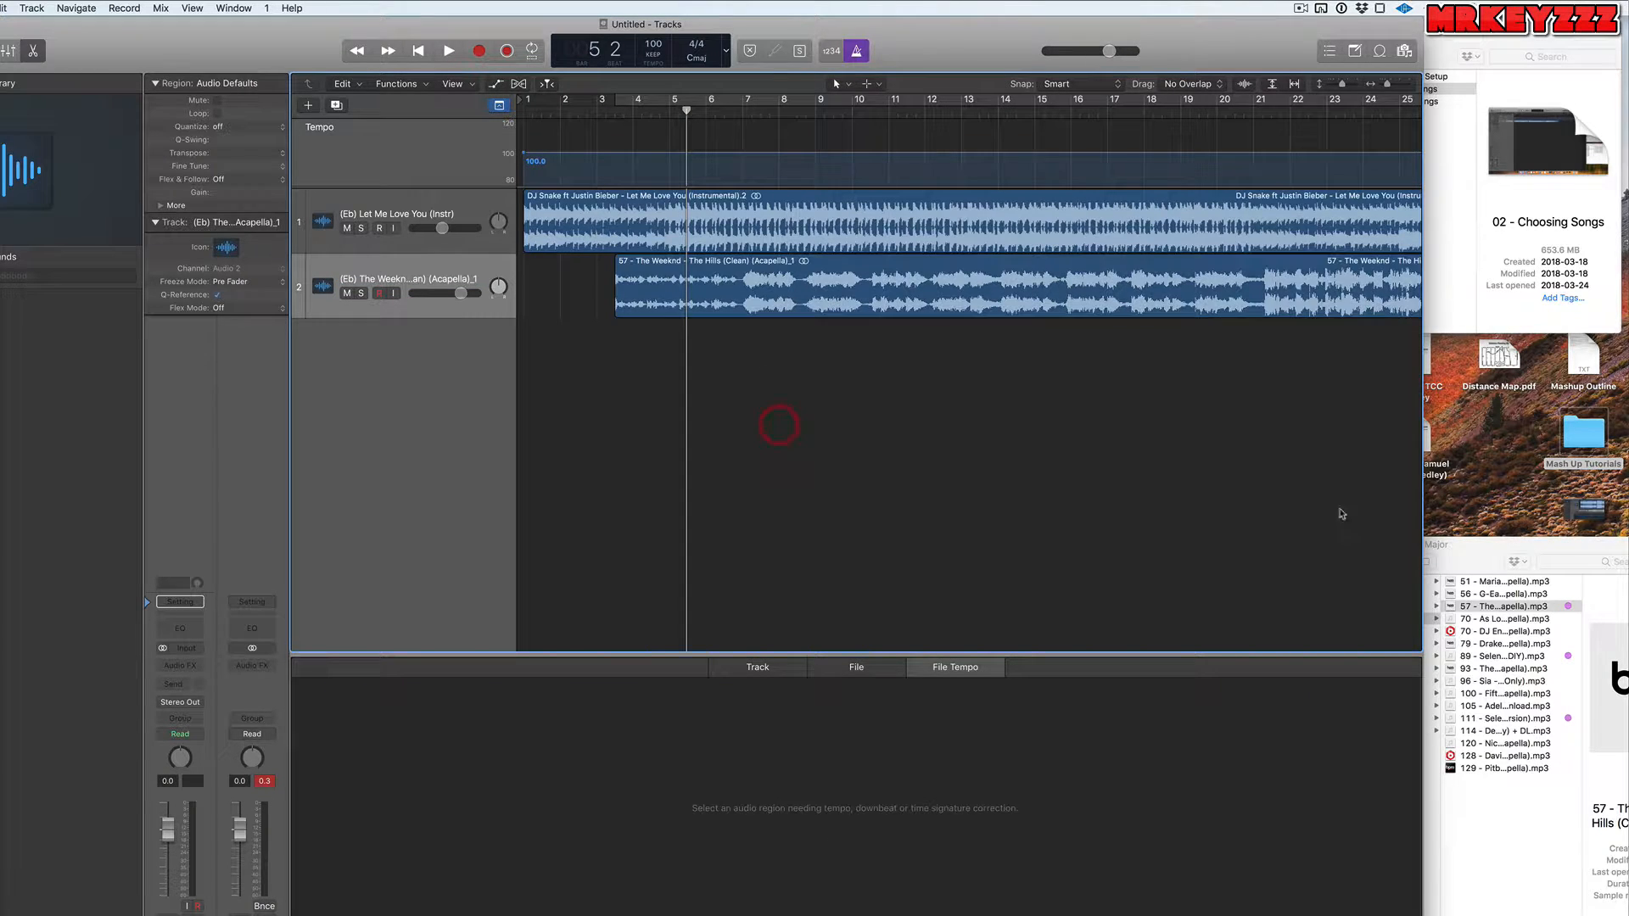
Add the 89 - Selena Gomez - Good For You acapella from the Eb Major folder on a new track between bars 3 and 4, and mute it
{"action": "left_click", "coordinate": [1437, 534]}
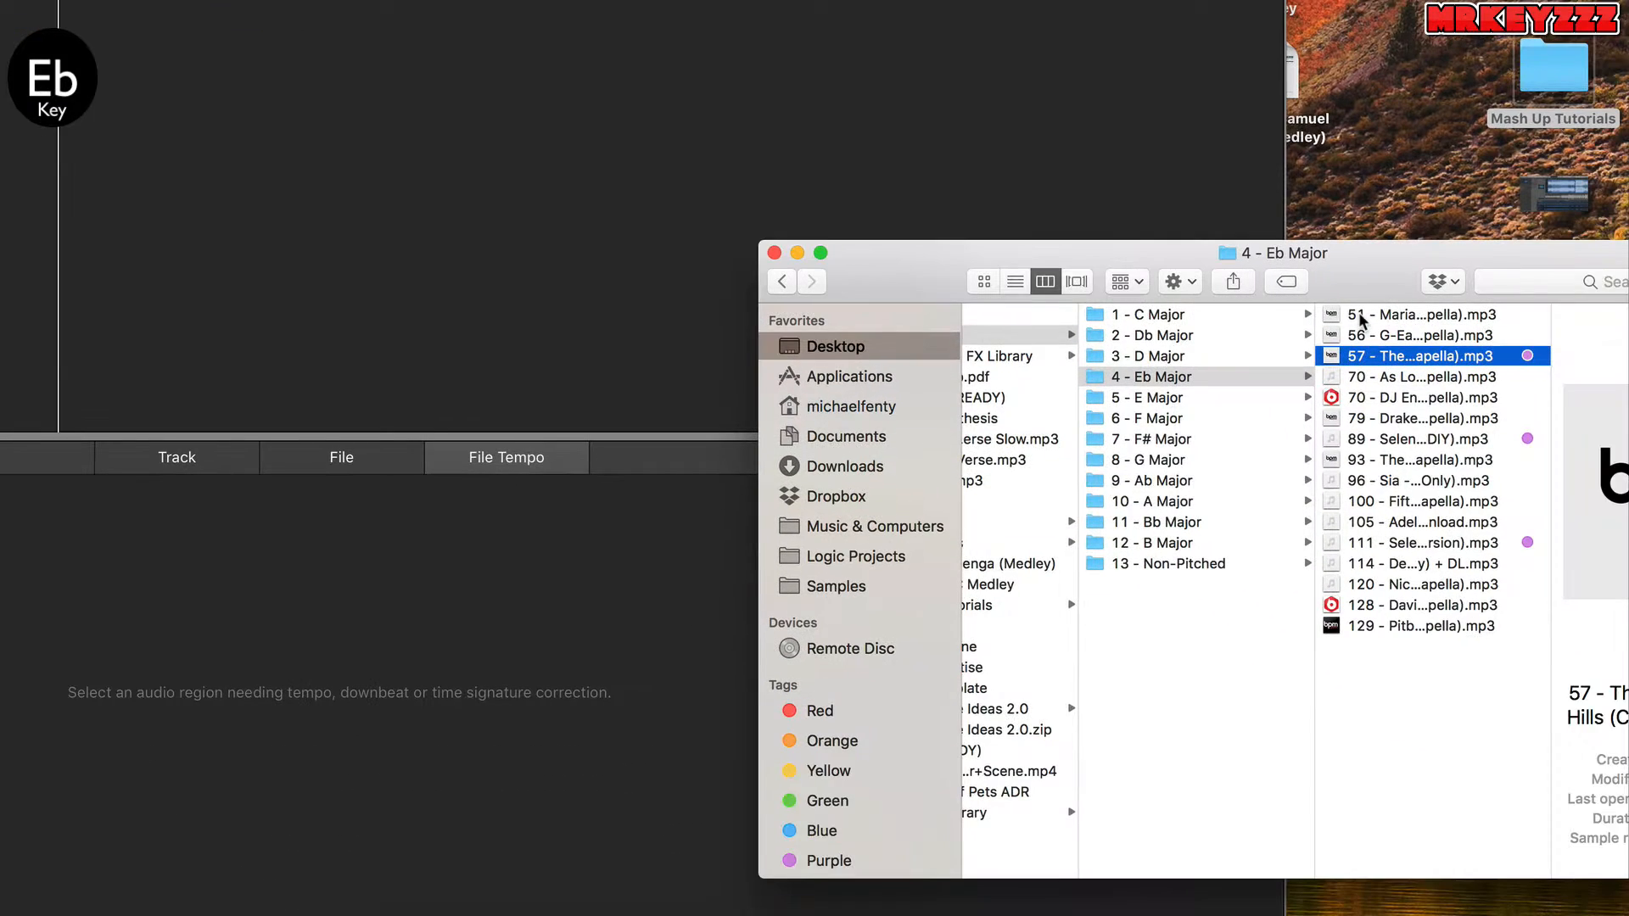
{"action": "left_click", "coordinate": [1361, 362]}
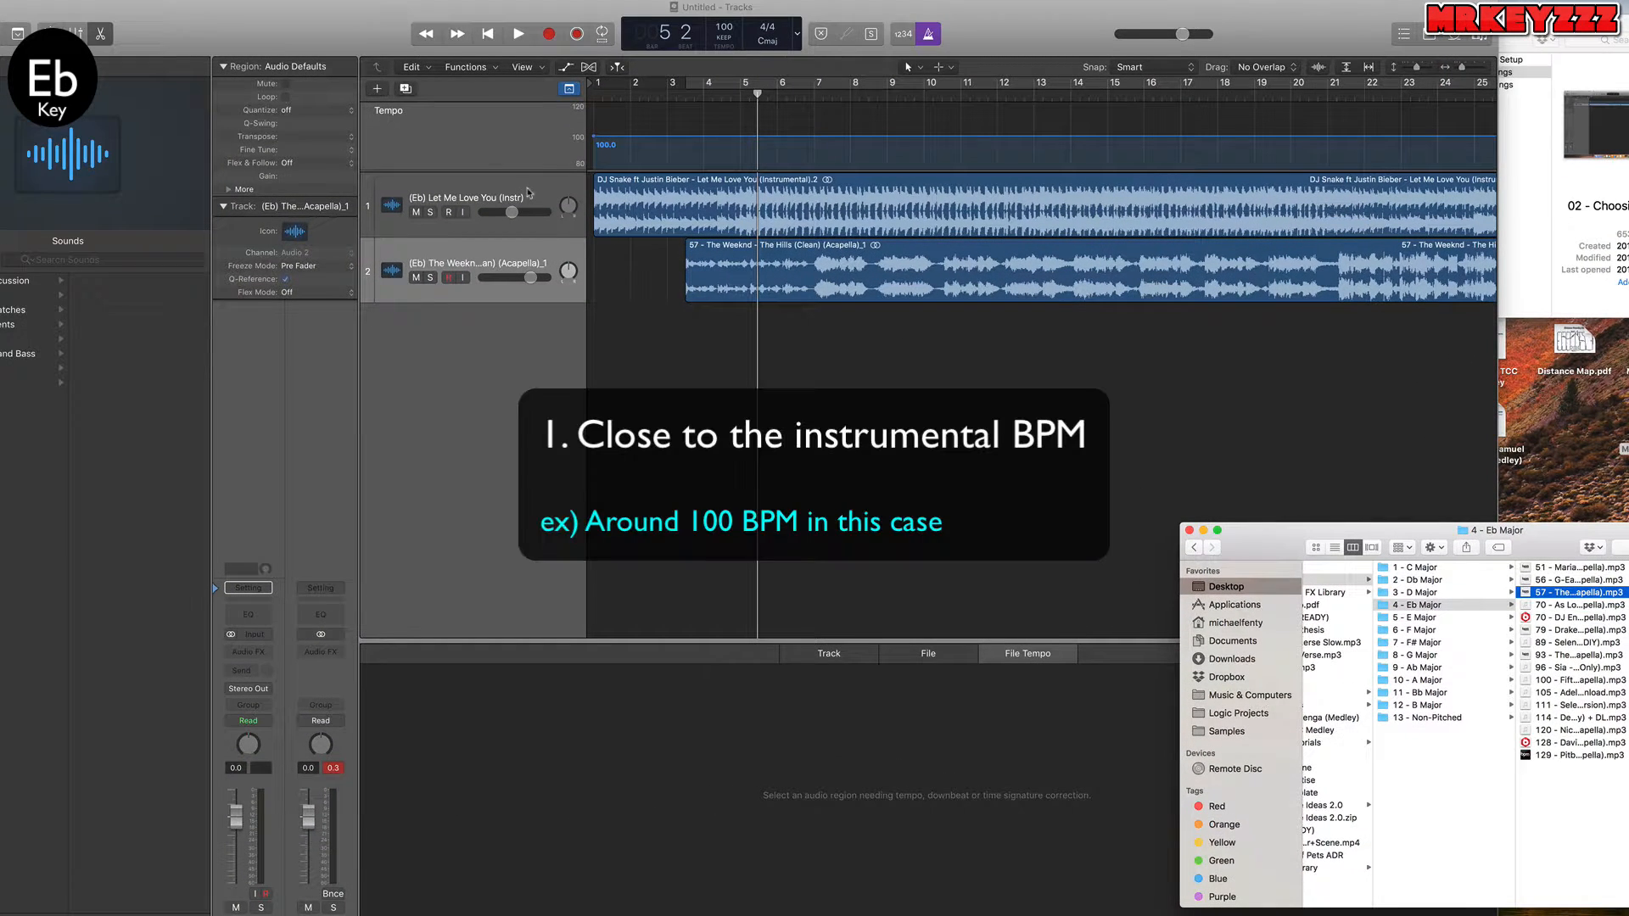
{"action": "left_click", "coordinate": [527, 191]}
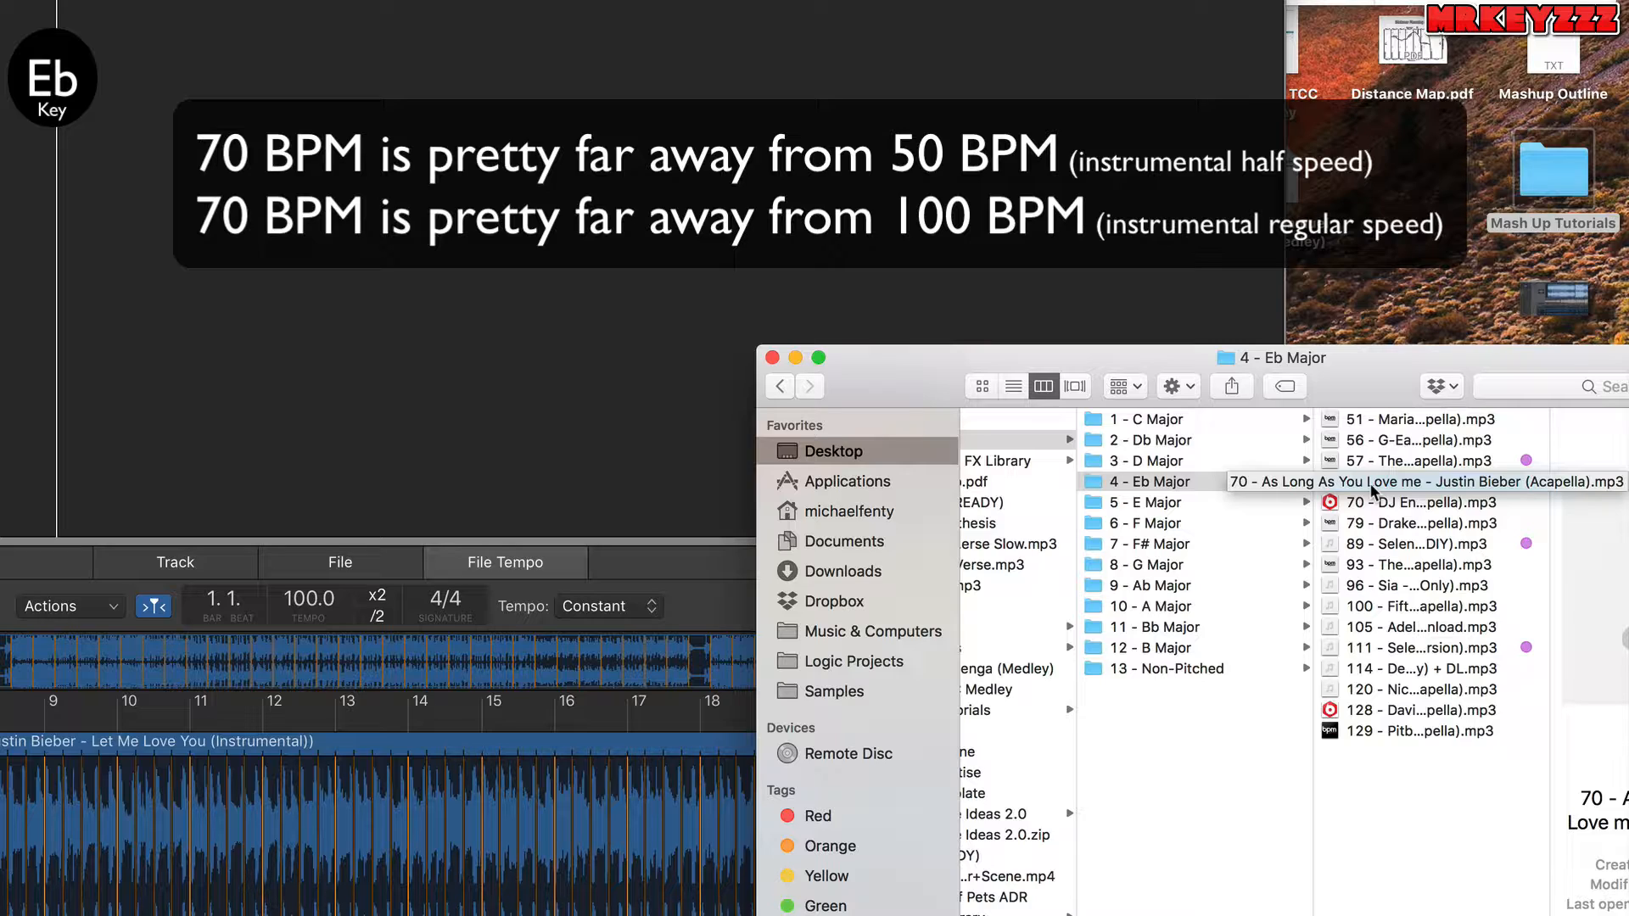
{"action": "left_click", "coordinate": [1369, 482]}
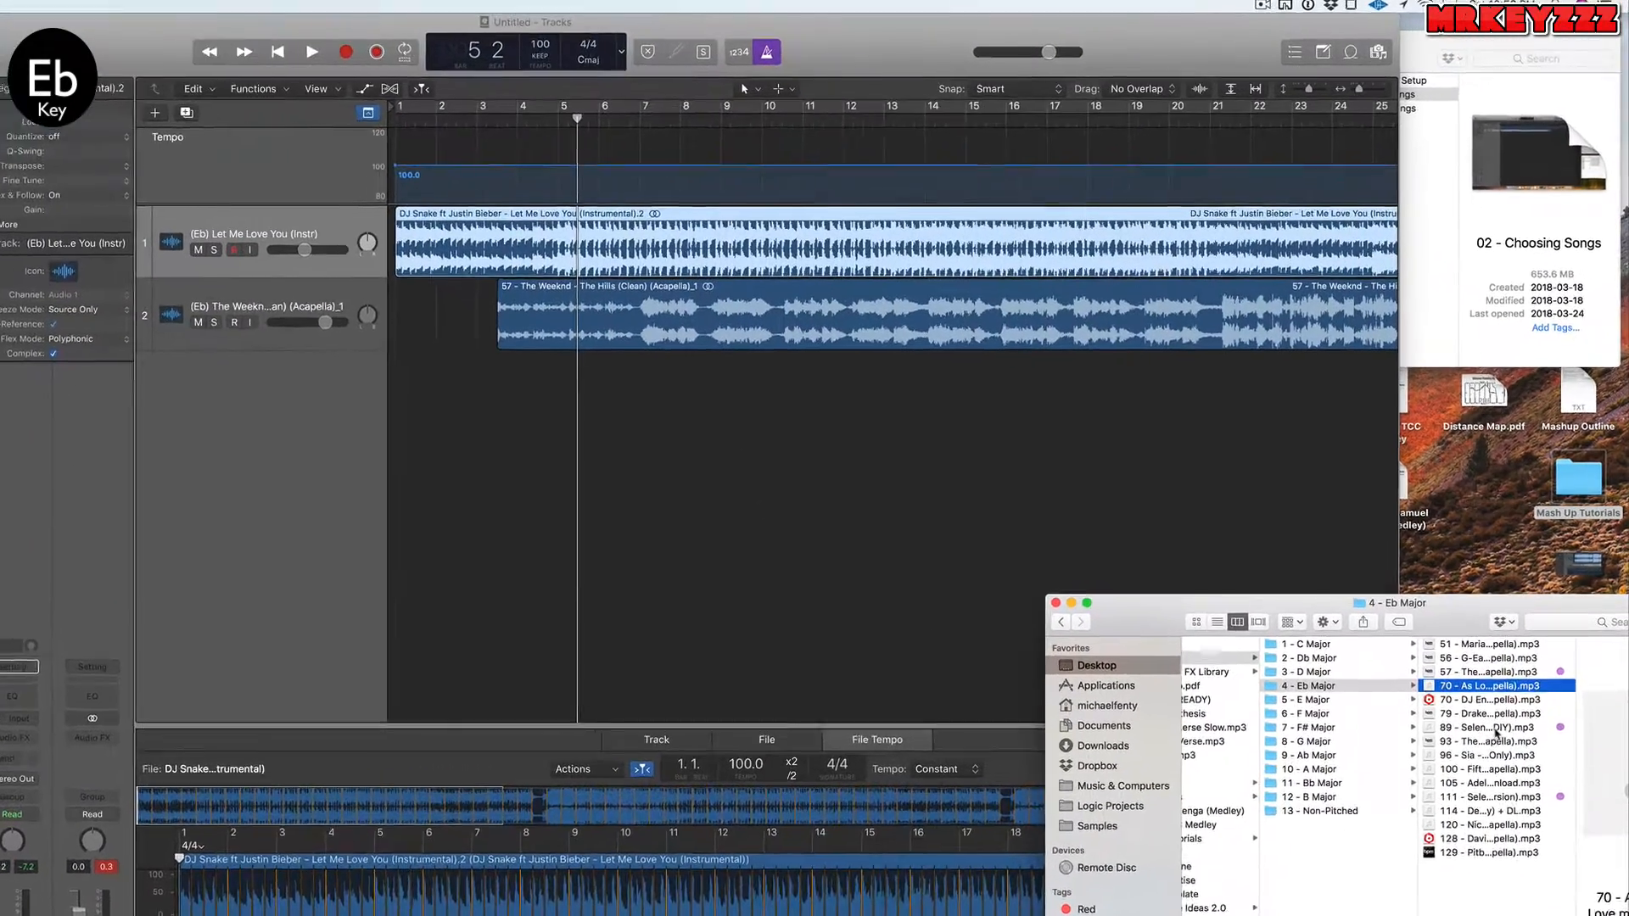
{"action": "left_click", "coordinate": [1496, 734]}
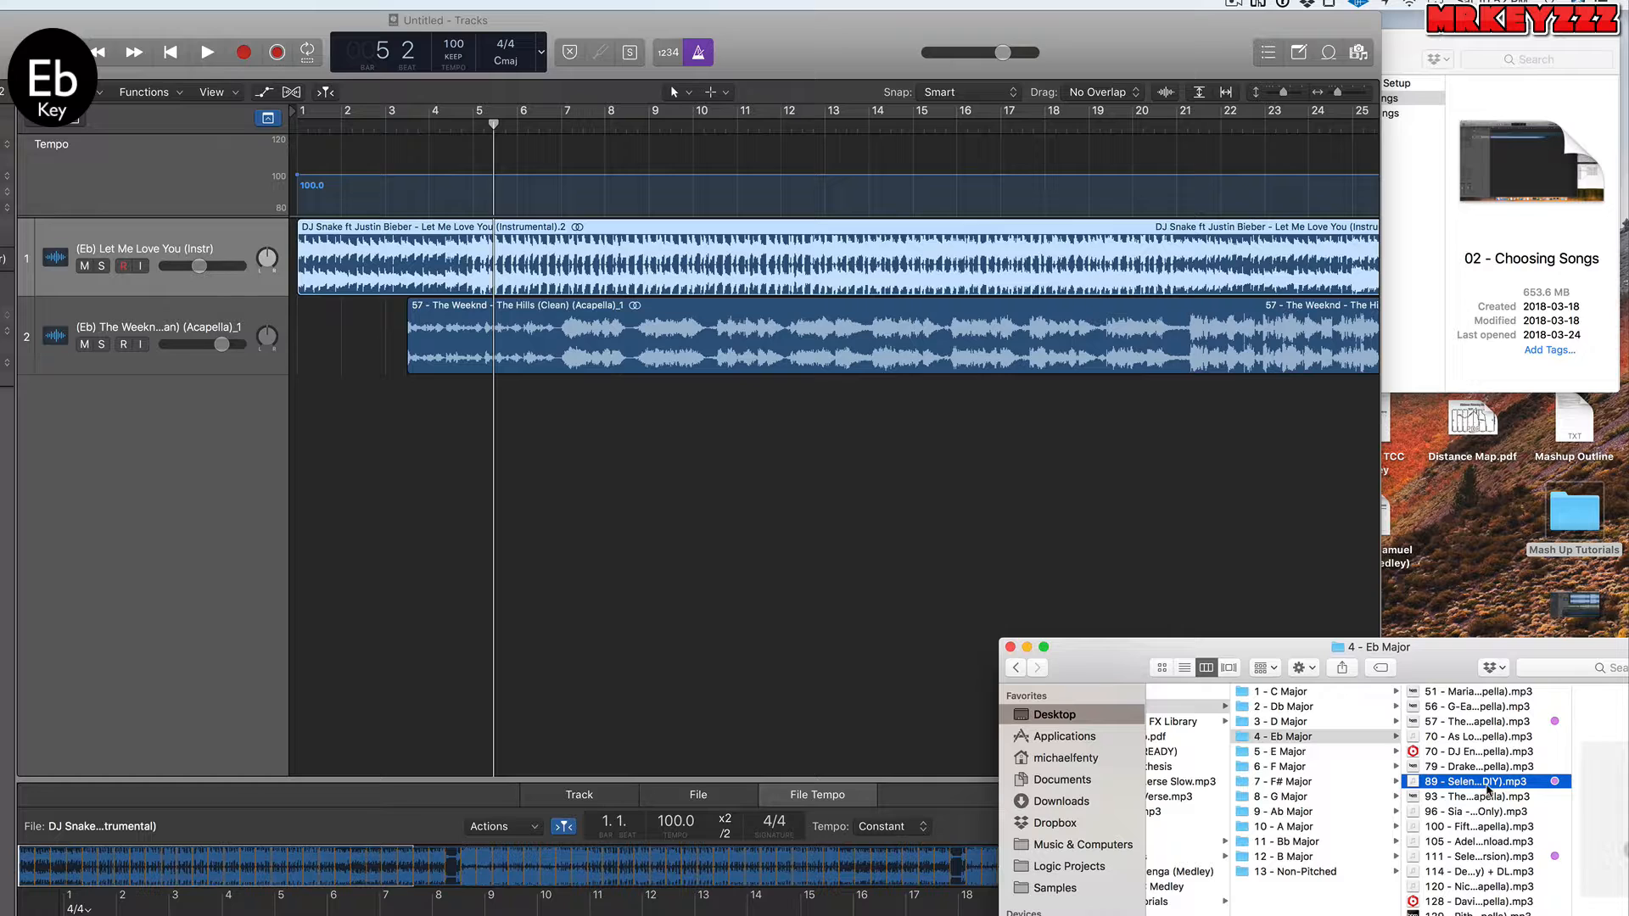
{"action": "left_click_drag", "start_coordinate": [1484, 786], "coordinate": [419, 418]}
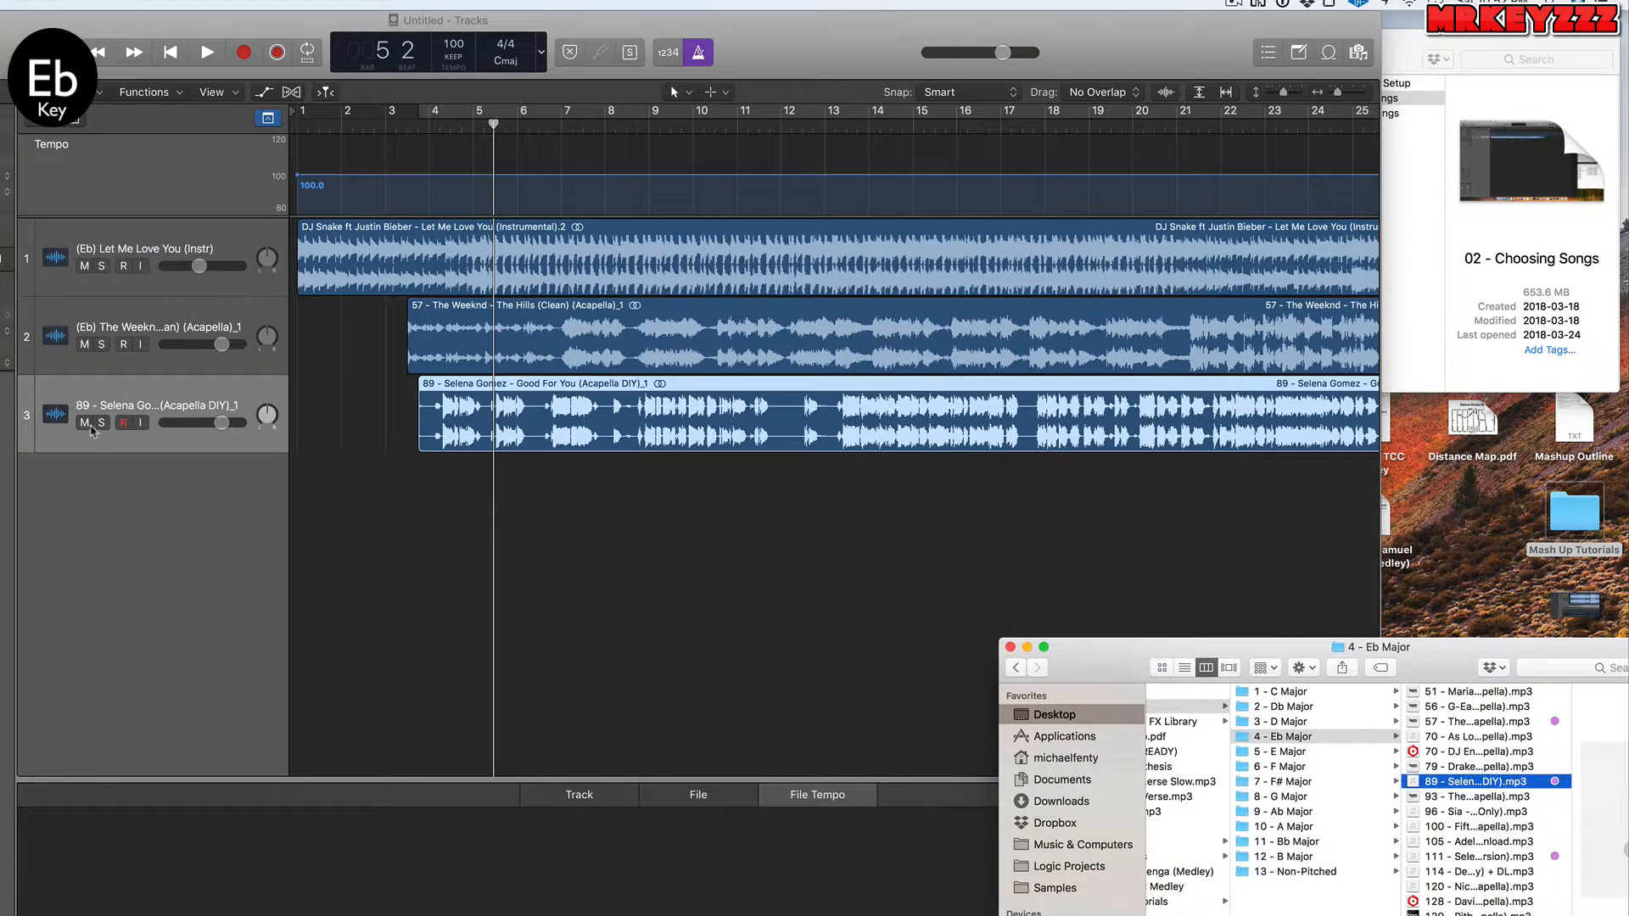
{"action": "left_click", "coordinate": [84, 422]}
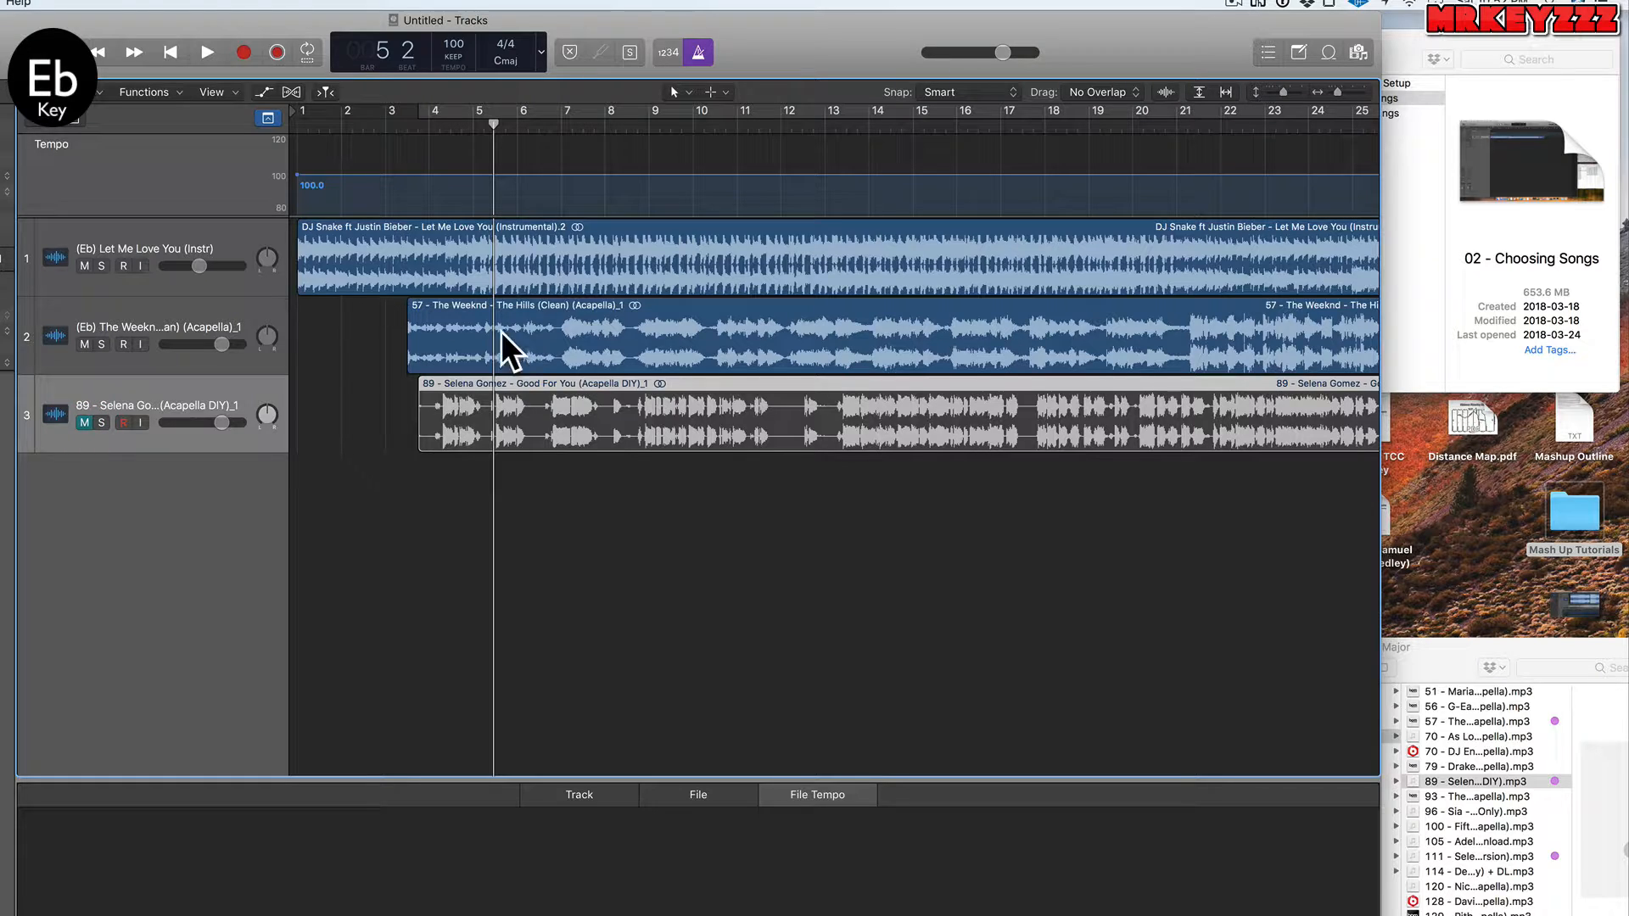
Play the project from bar 7 while lowering the volume of The Weeknd acapella track and, slightly, the instrumental track
{"action": "left_click", "coordinate": [559, 126]}
{"action": "key", "text": "super+f"}
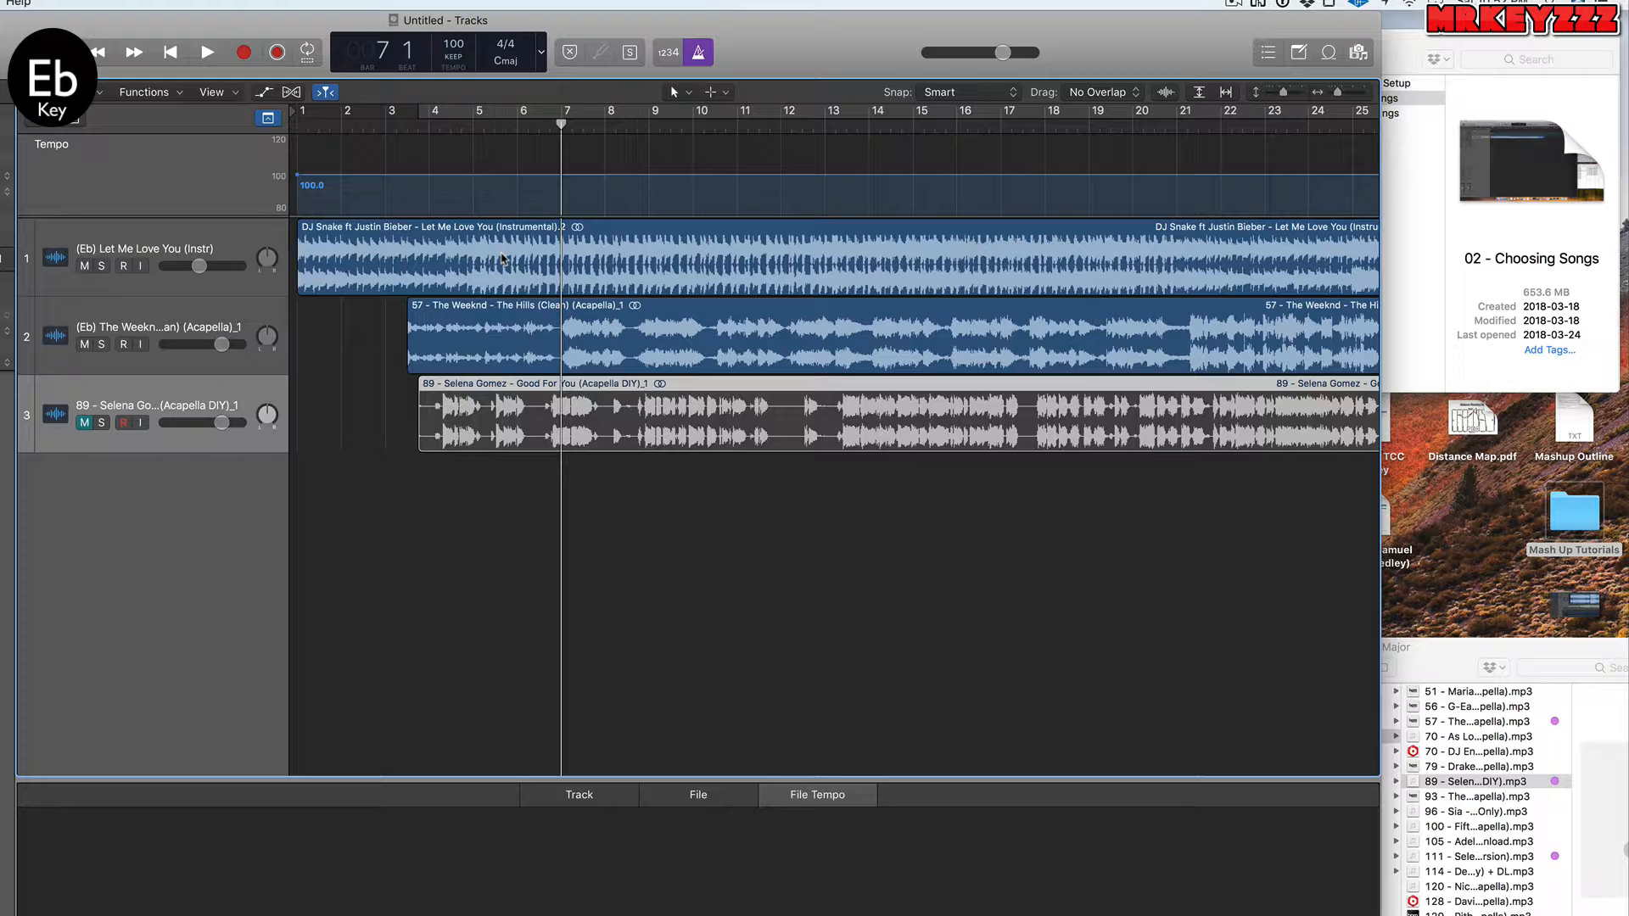
{"action": "key", "text": "space"}
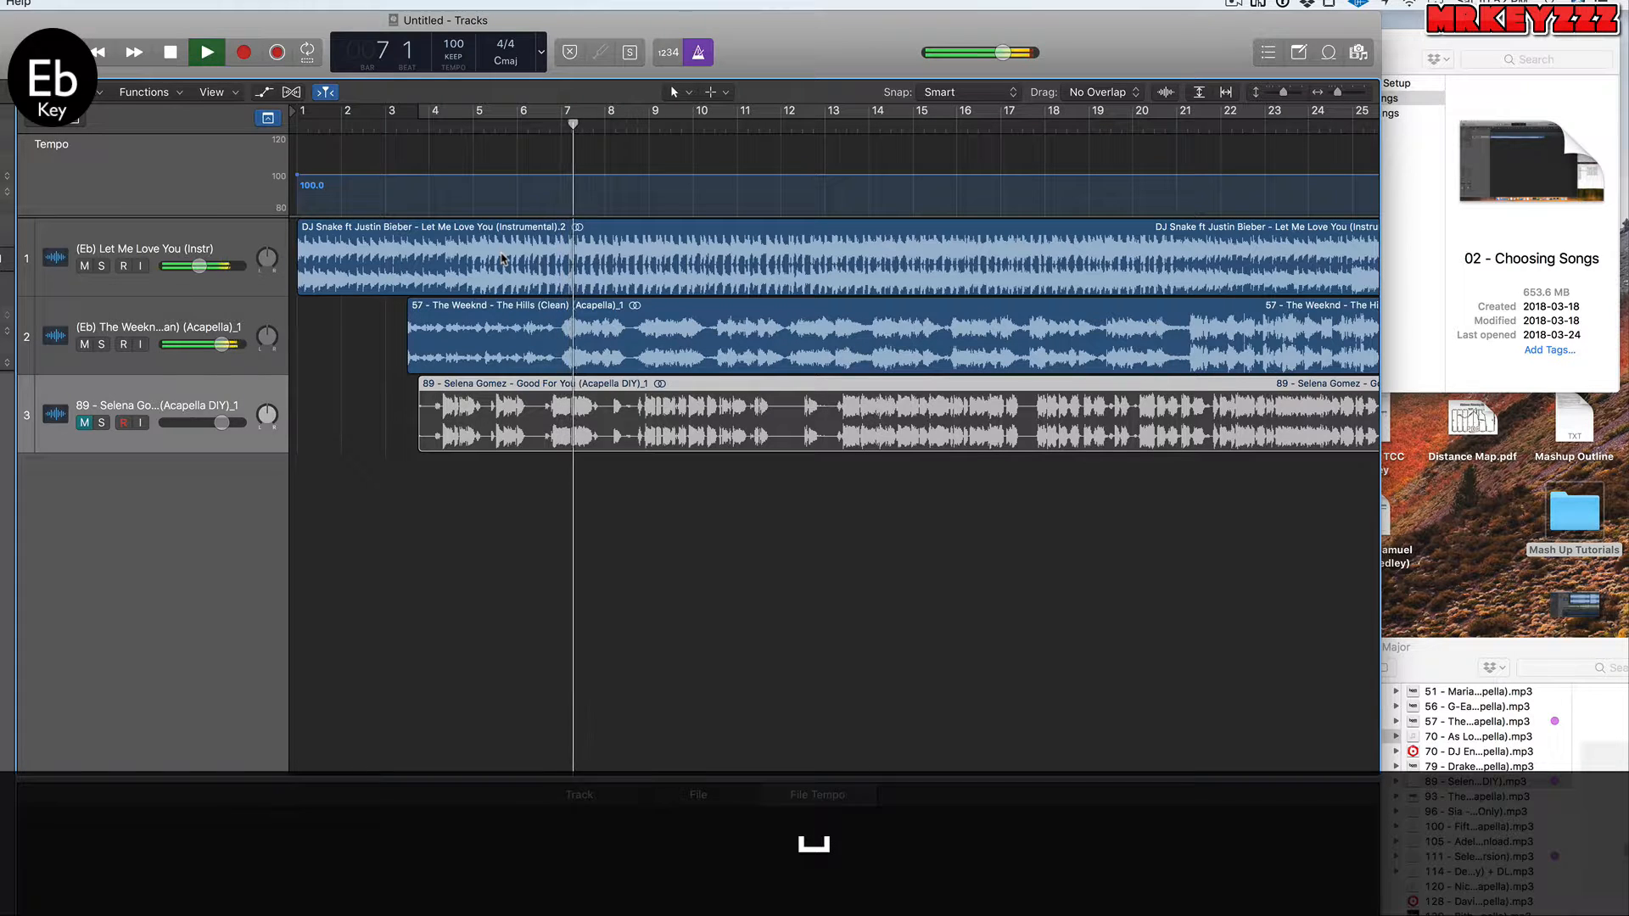
{"action": "left_click_drag", "start_coordinate": [223, 343], "coordinate": [201, 343]}
{"action": "left_click_drag", "start_coordinate": [199, 265], "coordinate": [192, 265]}
{"action": "key", "text": "space"}
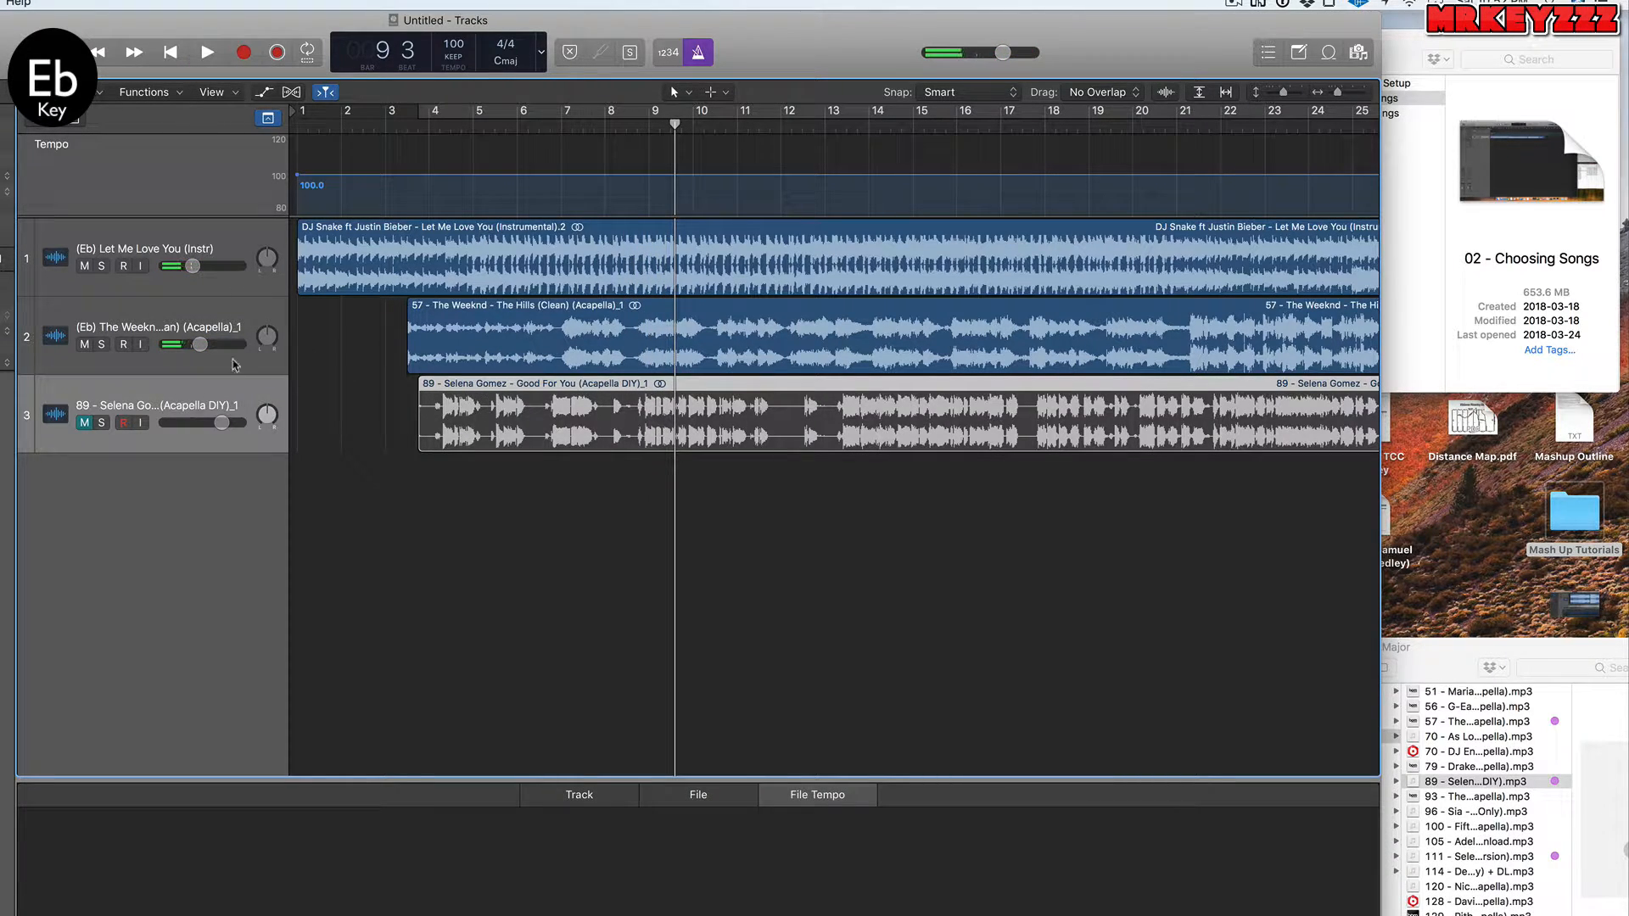
Mute The Weeknd acapella track and add the 111 - Selena Gomez - Hands To Myself acapella on a new muted track just after bar 3
{"action": "left_click", "coordinate": [84, 344]}
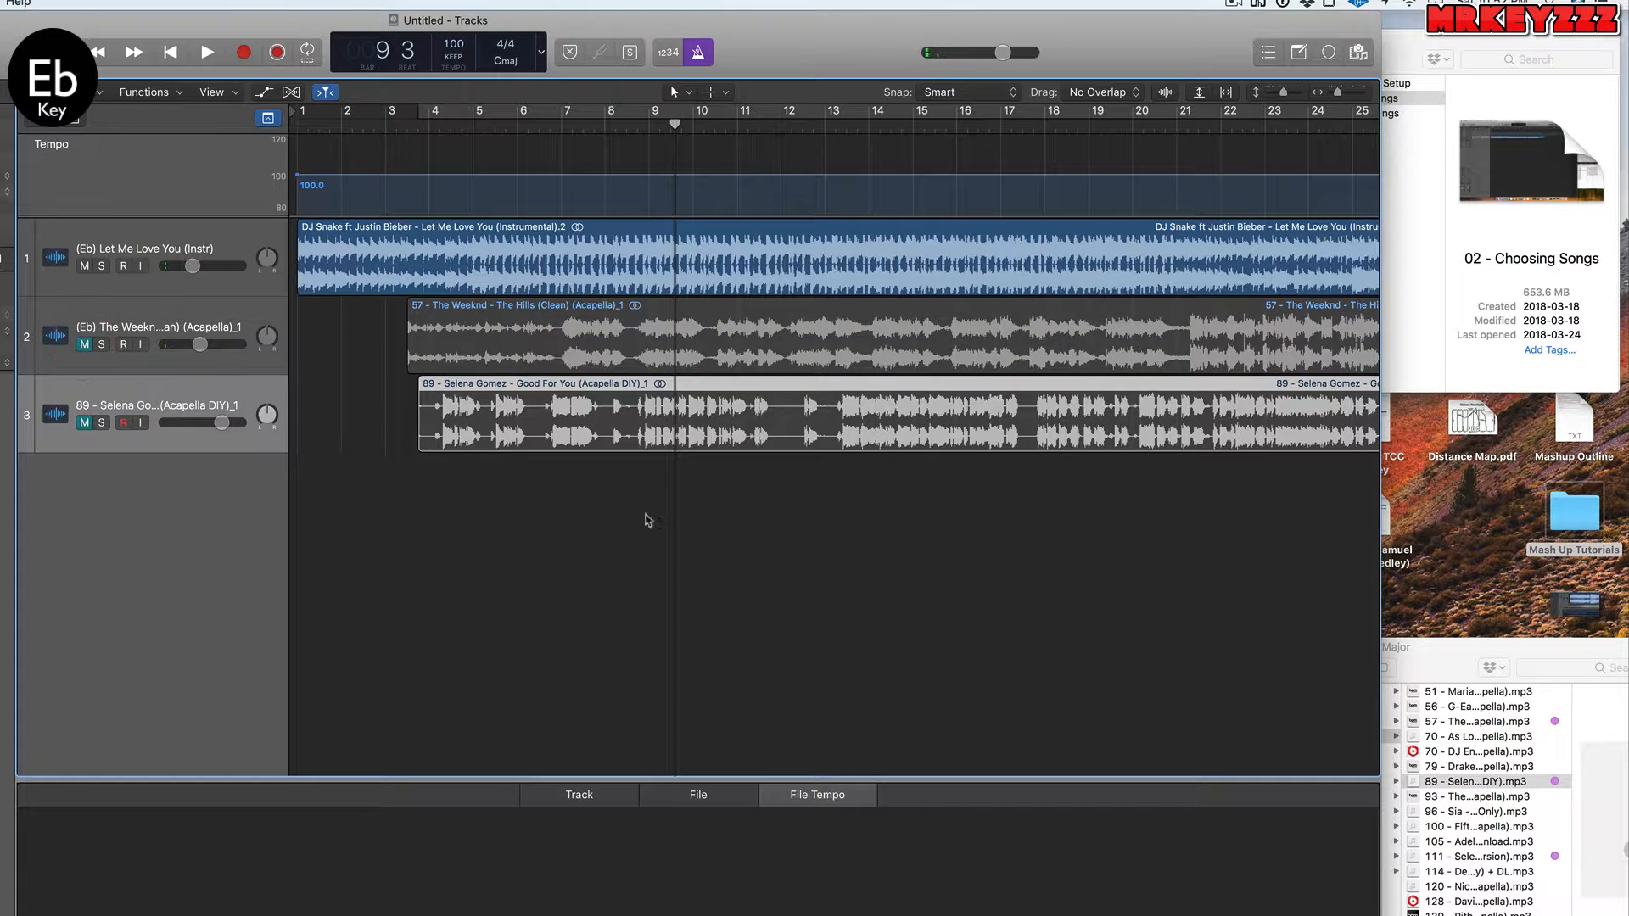
{"action": "left_click_drag", "start_coordinate": [1478, 857], "coordinate": [460, 508]}
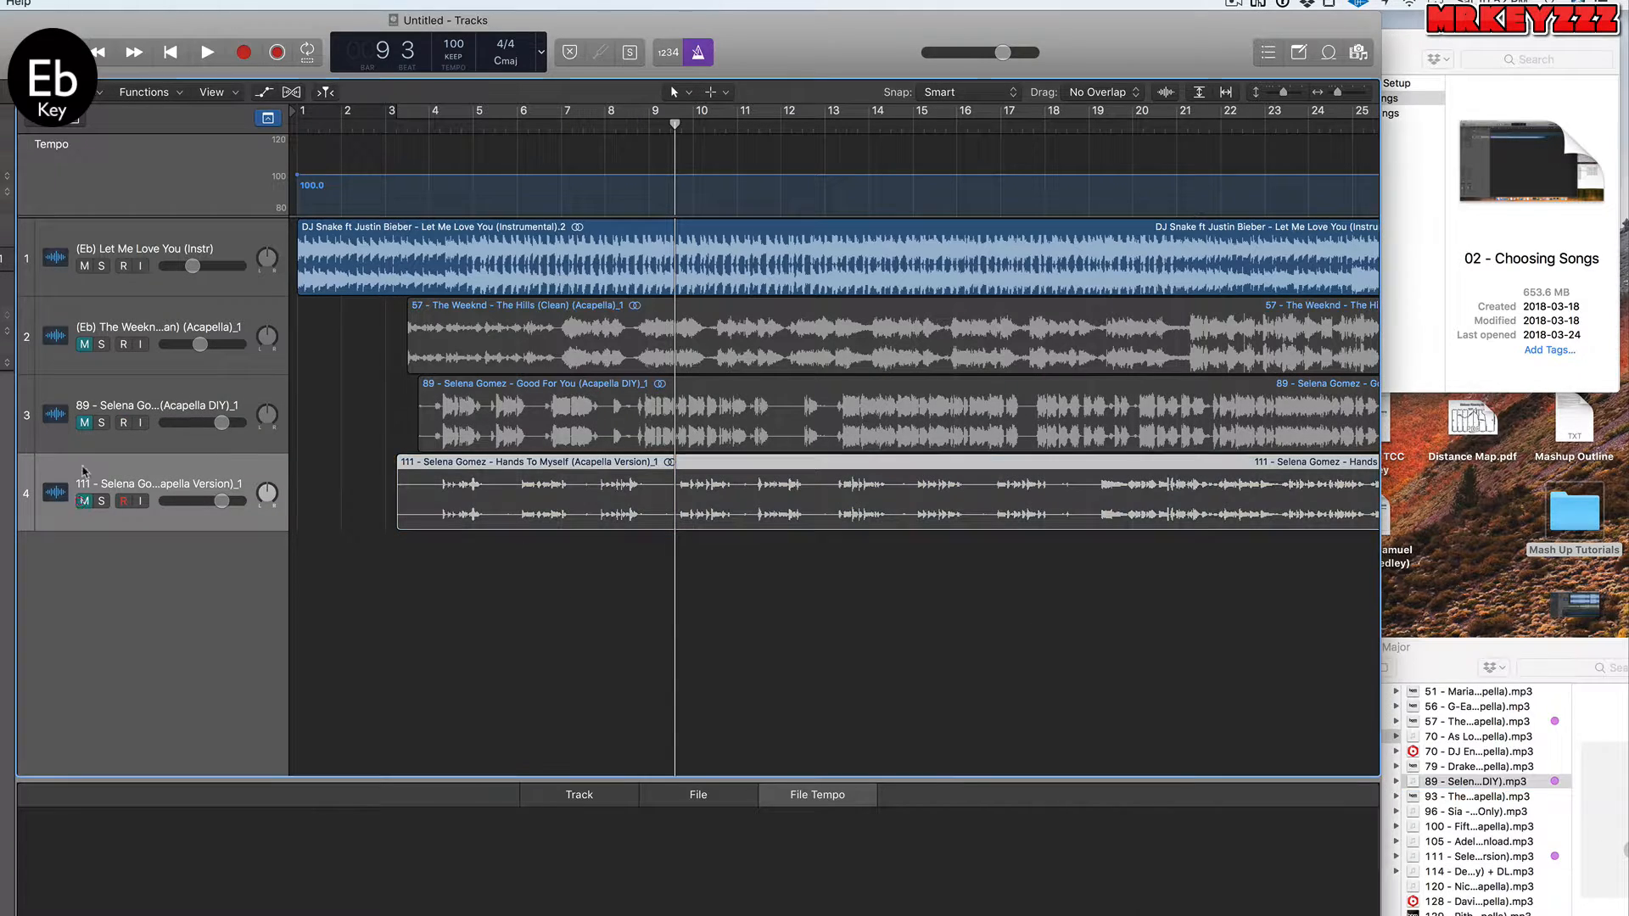
Rename the Selena Gomez - Good For You track by replacing the leading "89 -" with "(Eb)"
{"action": "double_click", "coordinate": [82, 406]}
{"action": "key", "text": "Left"}
{"action": "key", "text": "Delete"}
{"action": "key", "text": "Delete"}
{"action": "key", "text": "Delete"}
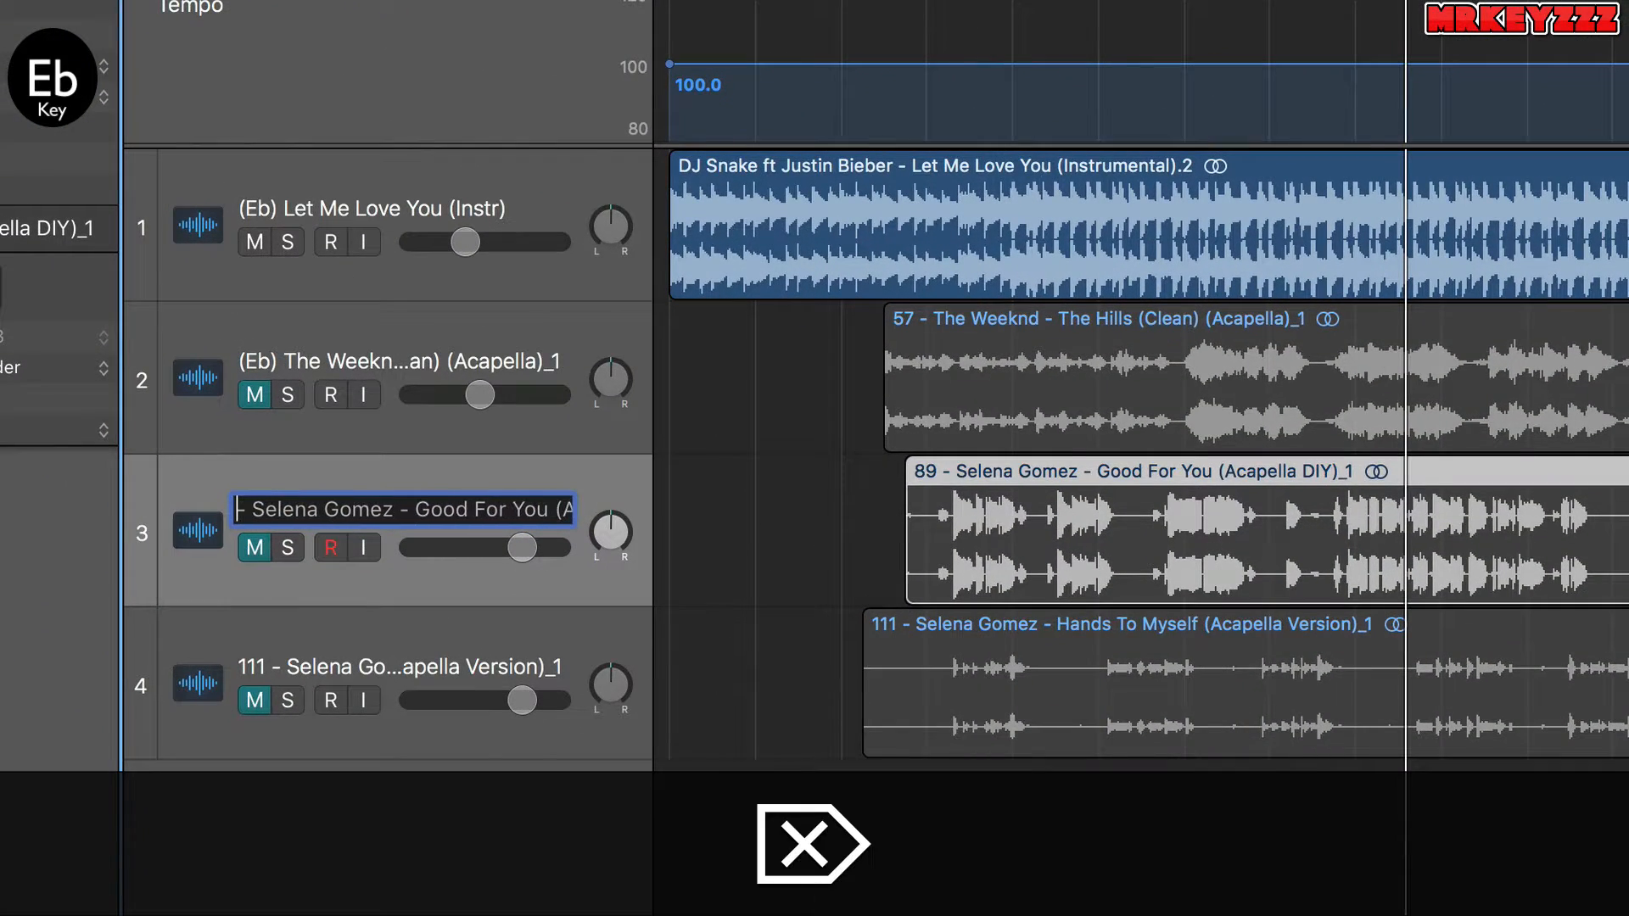
{"action": "key", "text": "Delete"}
{"action": "type", "text": "(Eb"}
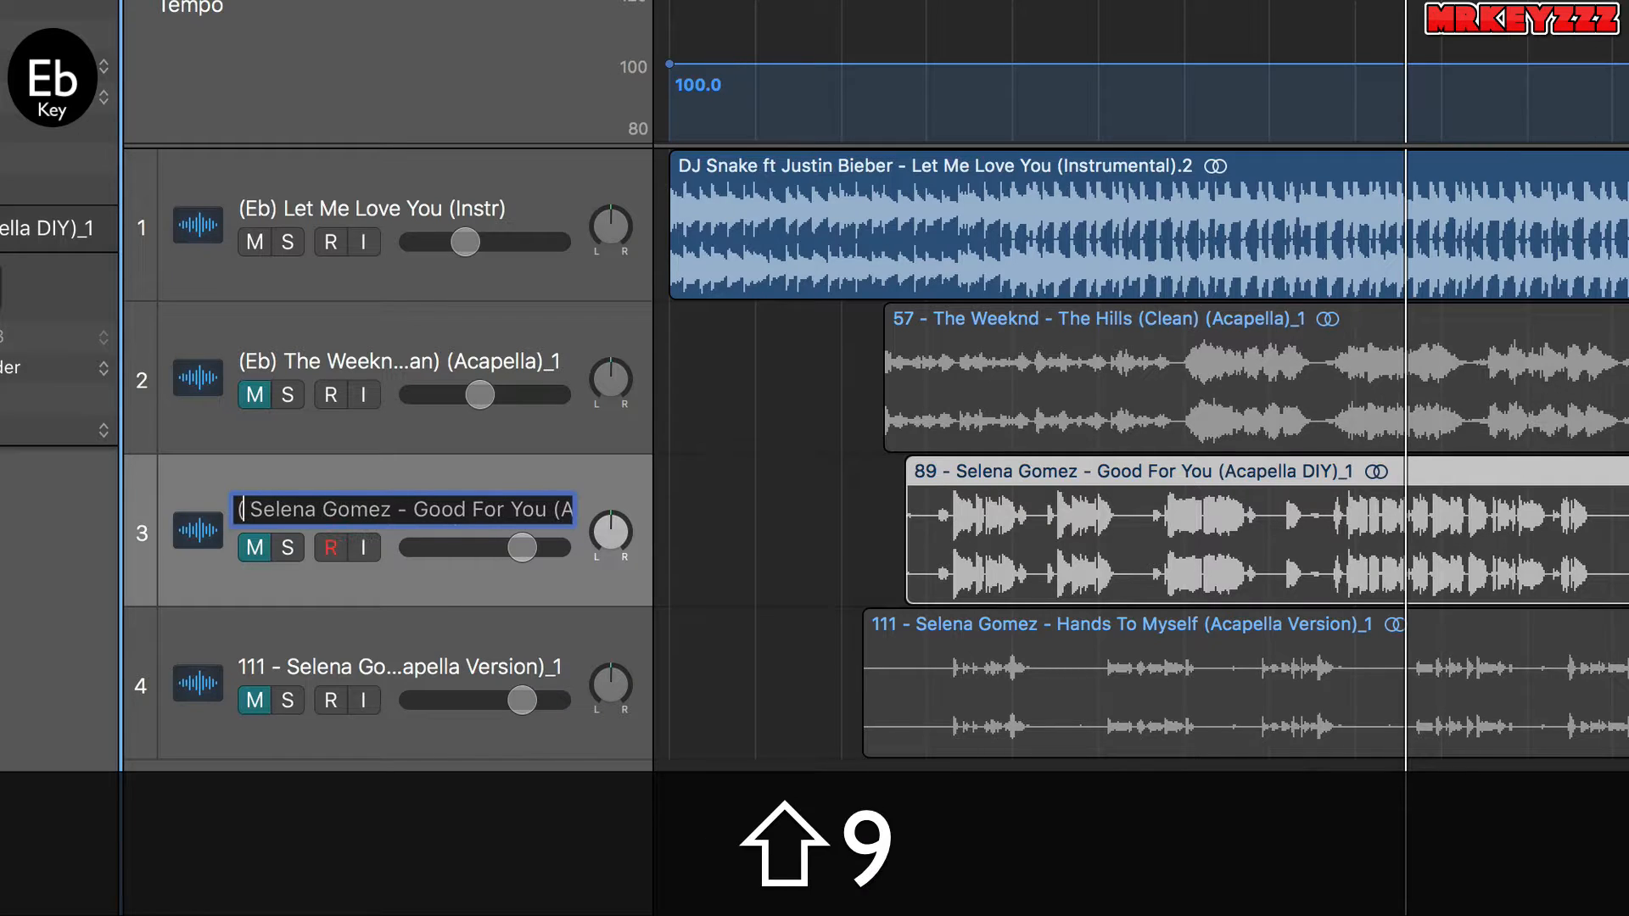
{"action": "type", "text": ")"}
{"action": "key", "text": "shift+Return"}
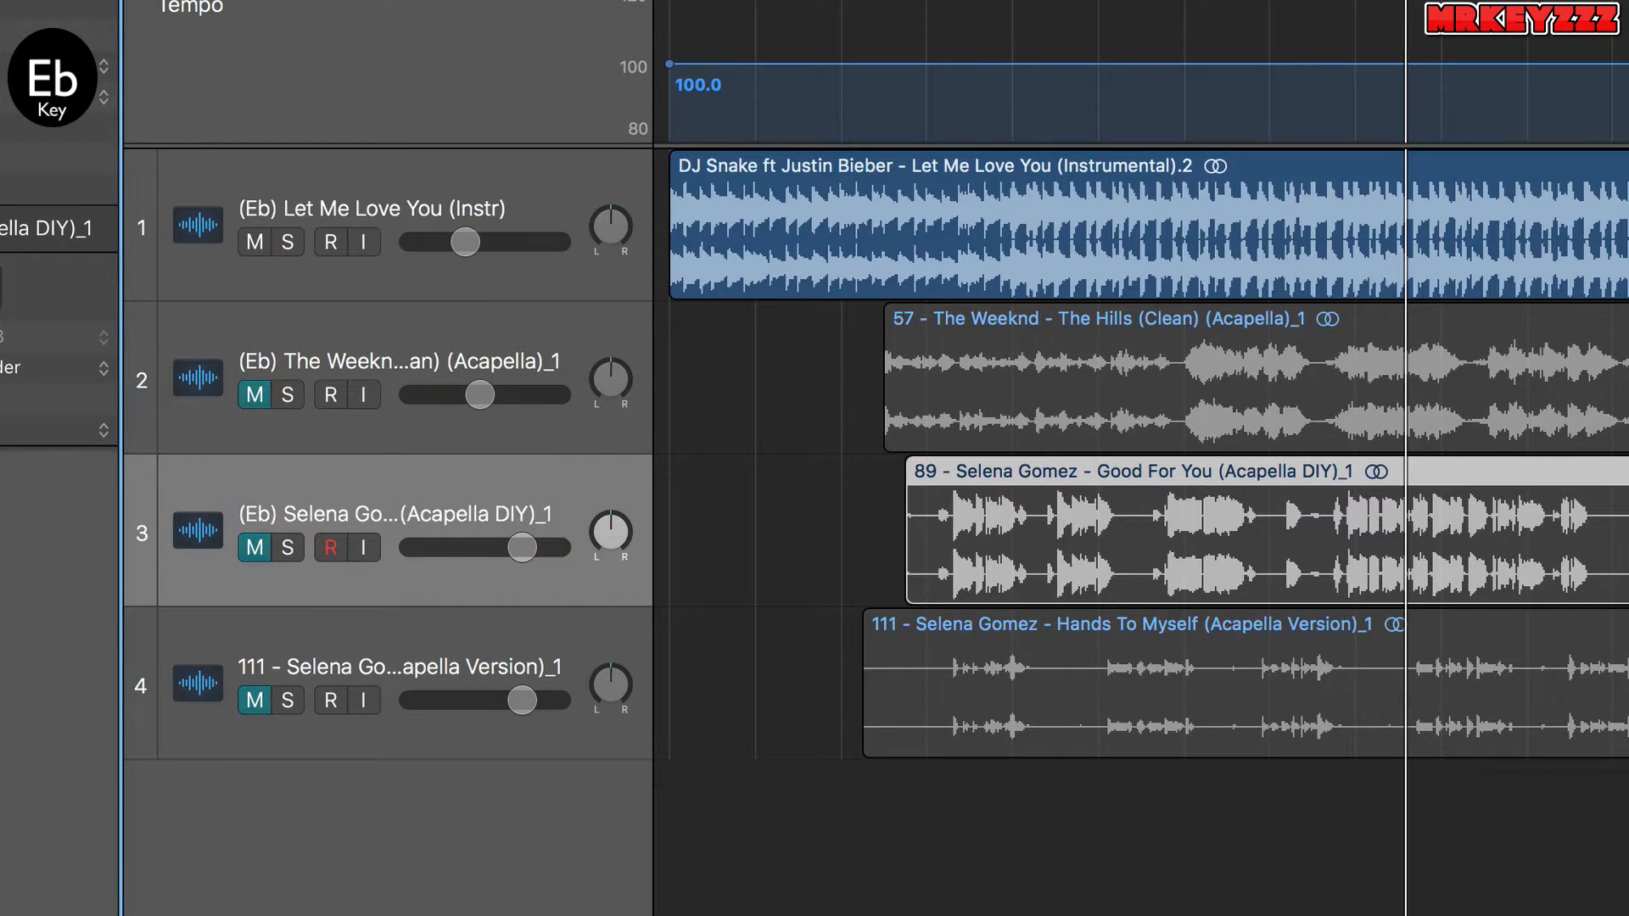
Rename the Selena Gomez - Hands To Myself track by replacing the leading "111 -" with "(Eb)"
{"action": "double_click", "coordinate": [252, 664]}
{"action": "left_click", "coordinate": [255, 662]}
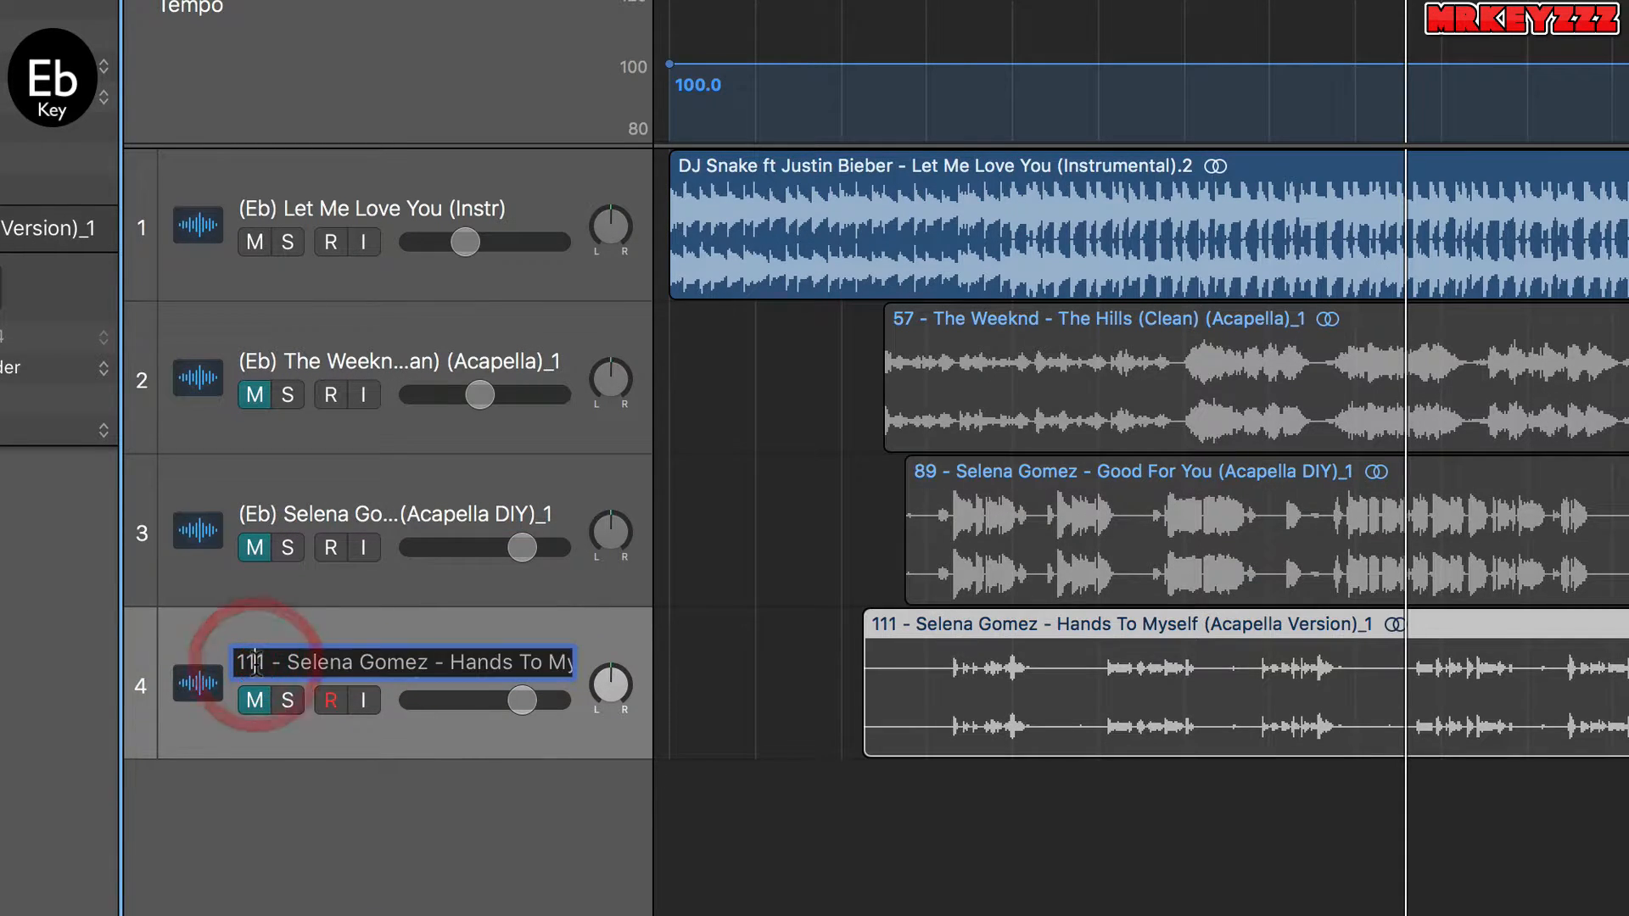
{"action": "key", "text": "BackSpace"}
{"action": "key", "text": "BackSpace"}
{"action": "key", "text": "BackSpace"}
{"action": "type", "text": "(Eb)"}
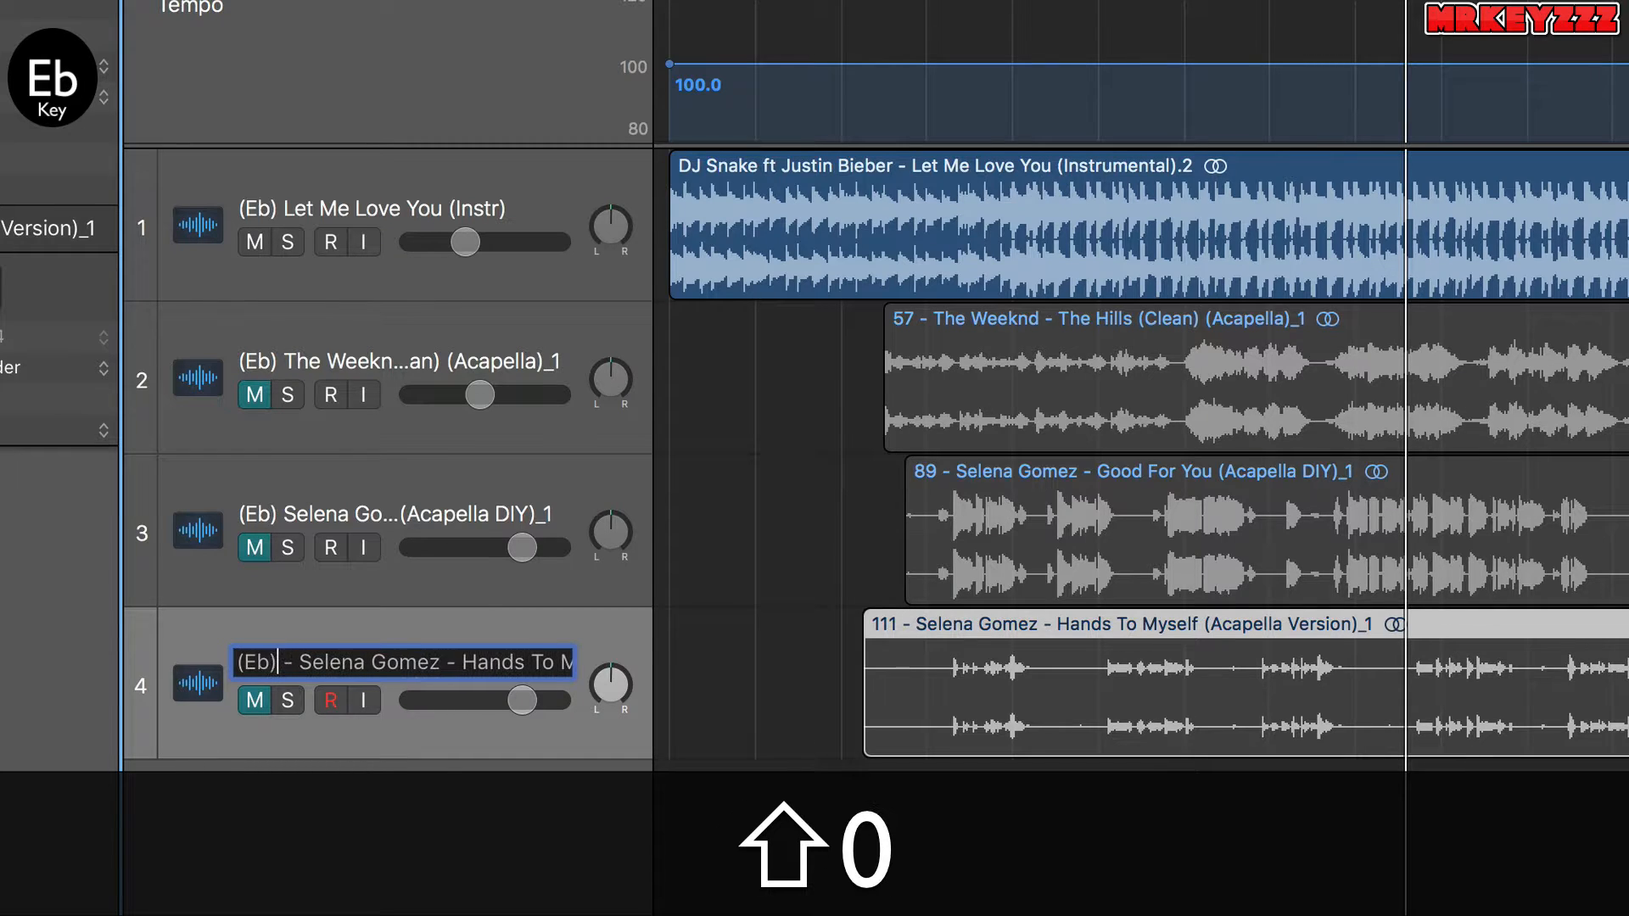
{"action": "key", "text": "Delete"}
{"action": "key", "text": "Delete"}
{"action": "key", "text": "Return"}
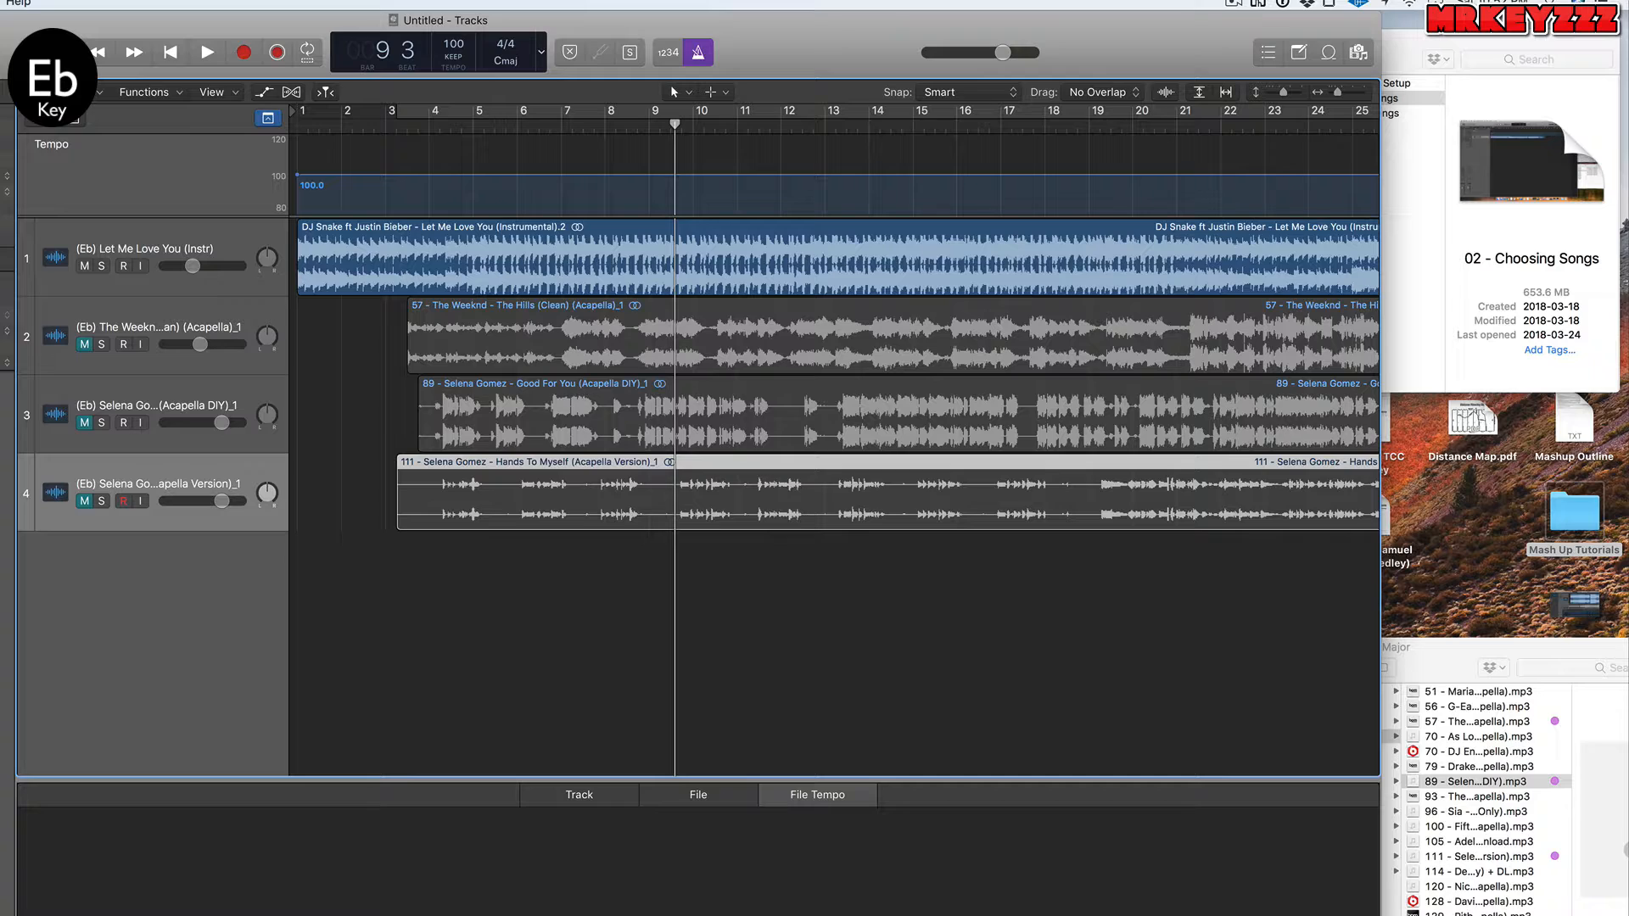
Add the 92 - Diamonds - Rihanna acapella from the 3 - D Major folder on a new track just after bar 3
{"action": "left_click", "coordinate": [1433, 649]}
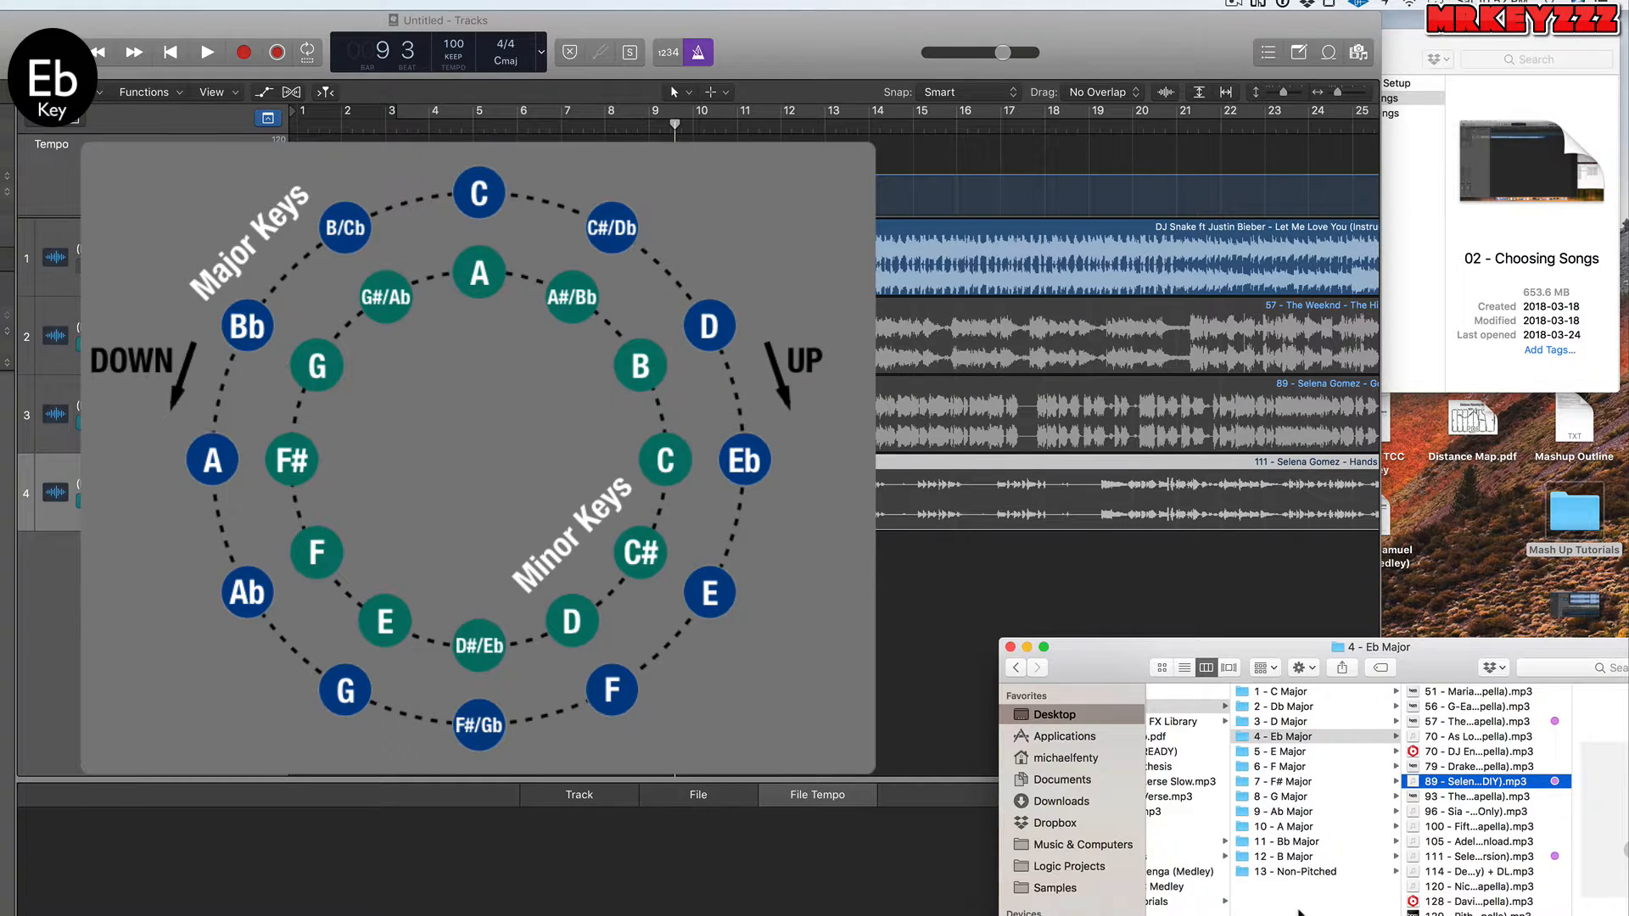
{"action": "left_click", "coordinate": [1295, 897]}
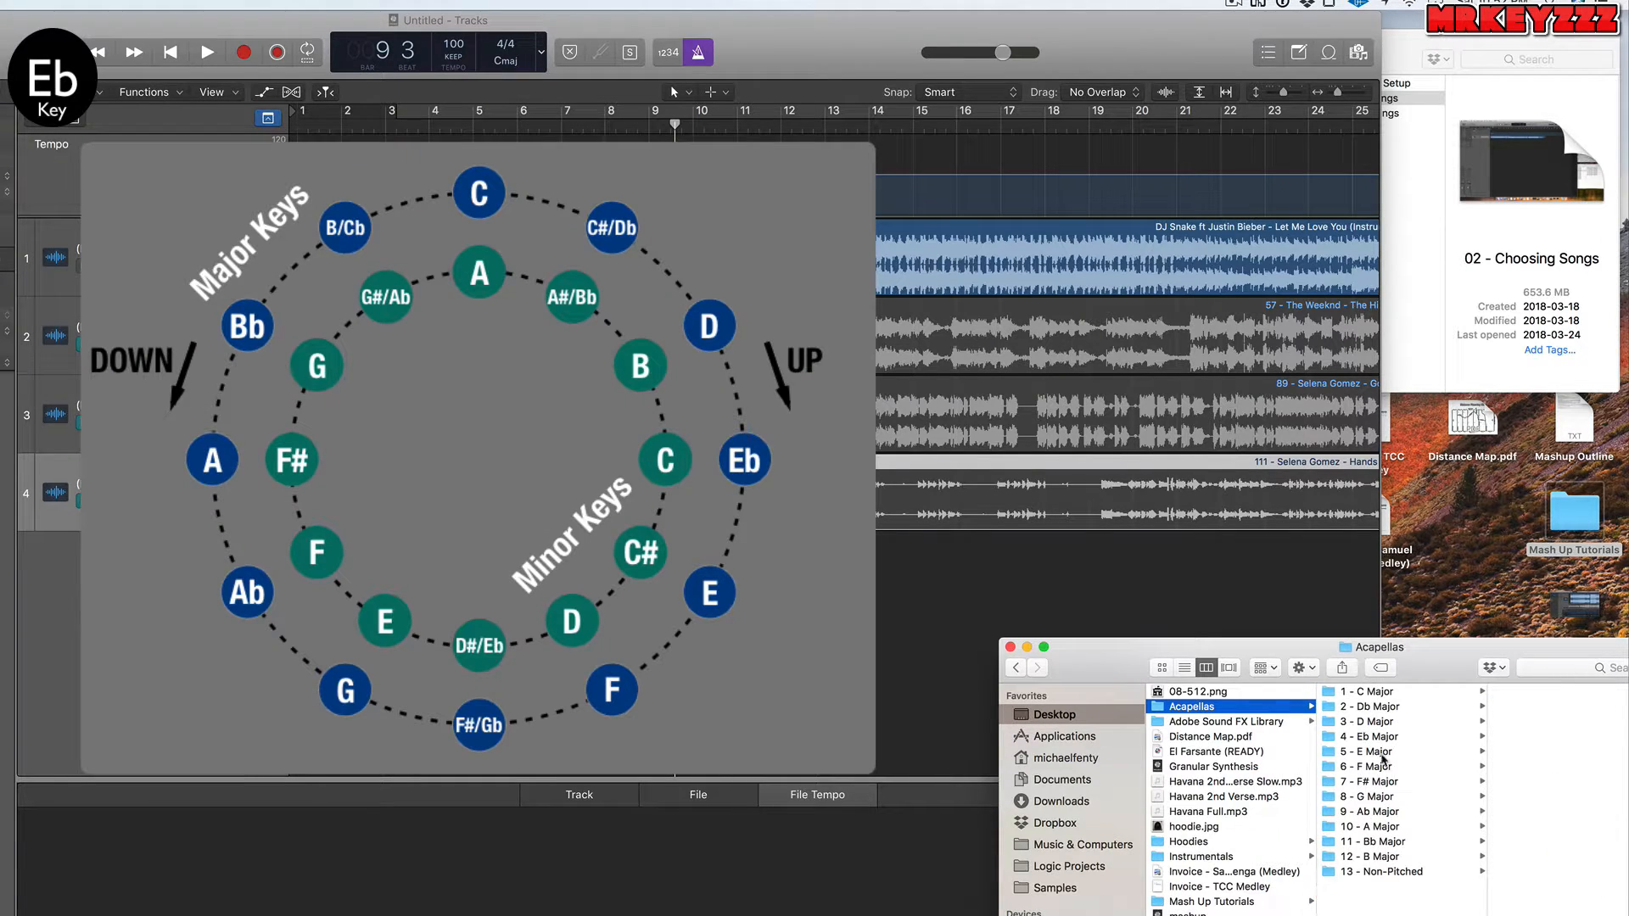
{"action": "left_click", "coordinate": [1384, 739]}
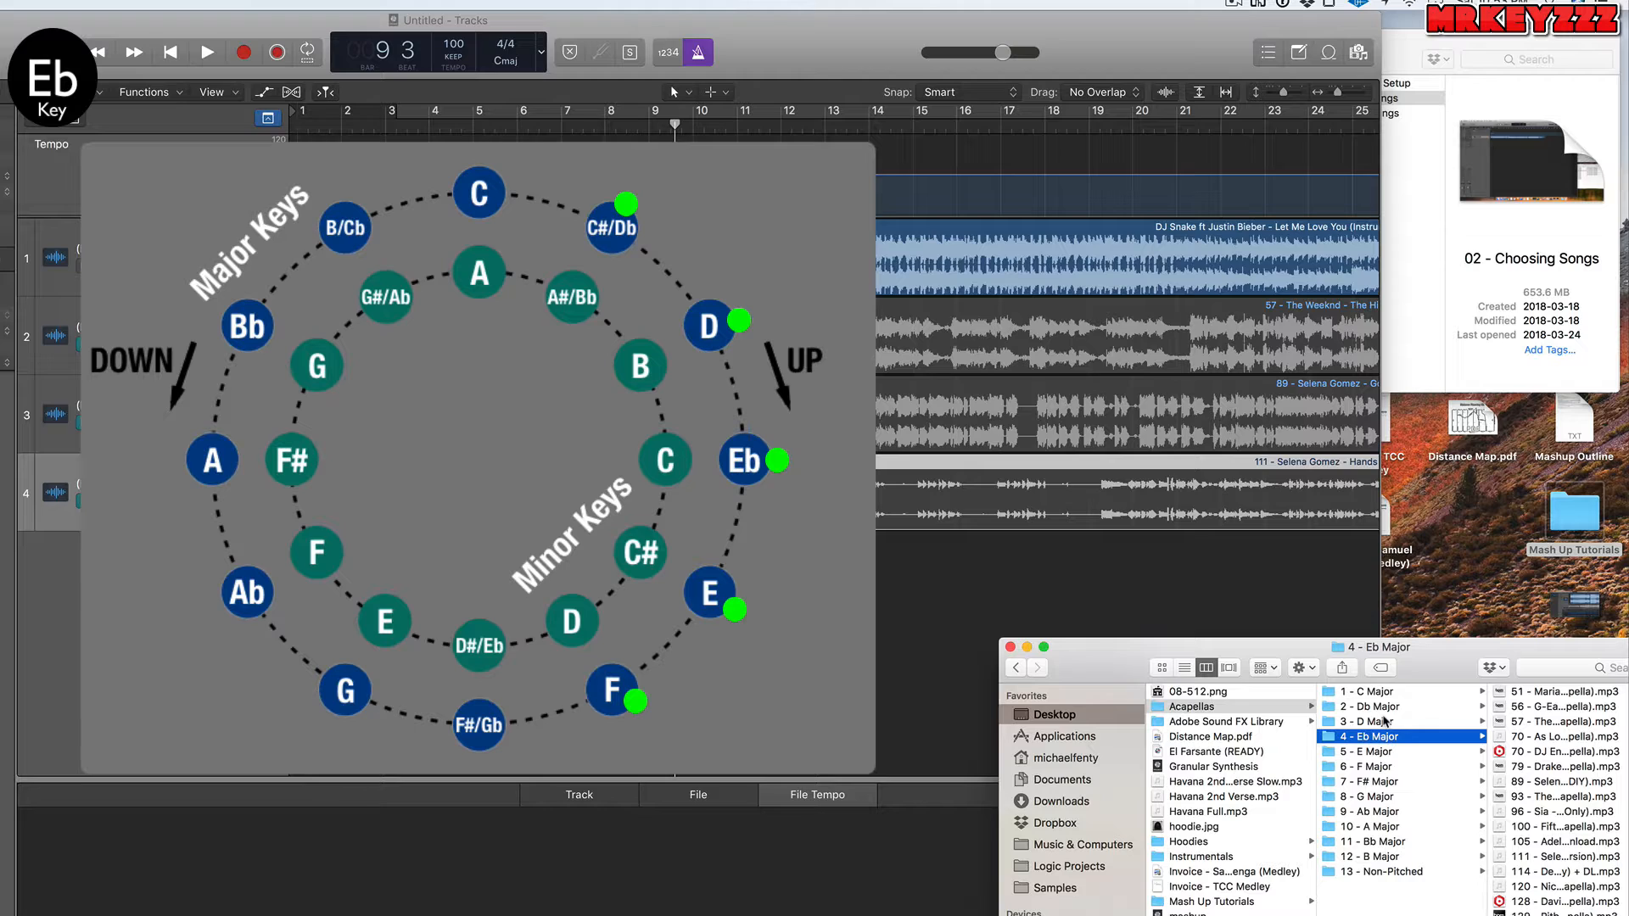
{"action": "left_click", "coordinate": [1388, 710]}
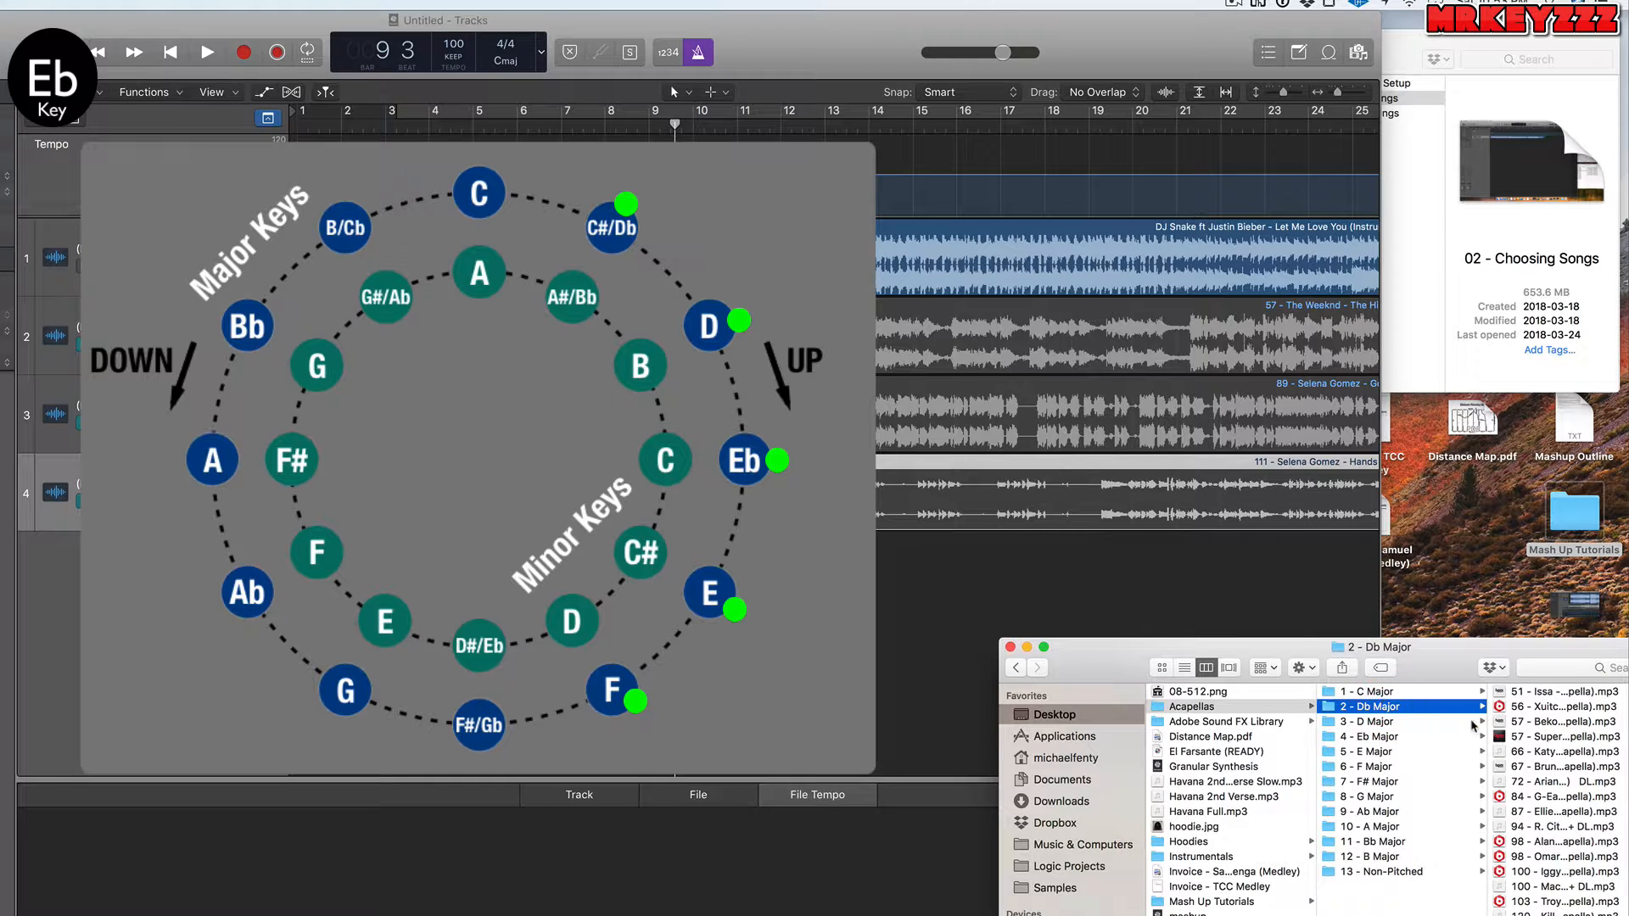
{"action": "left_click", "coordinate": [1416, 723]}
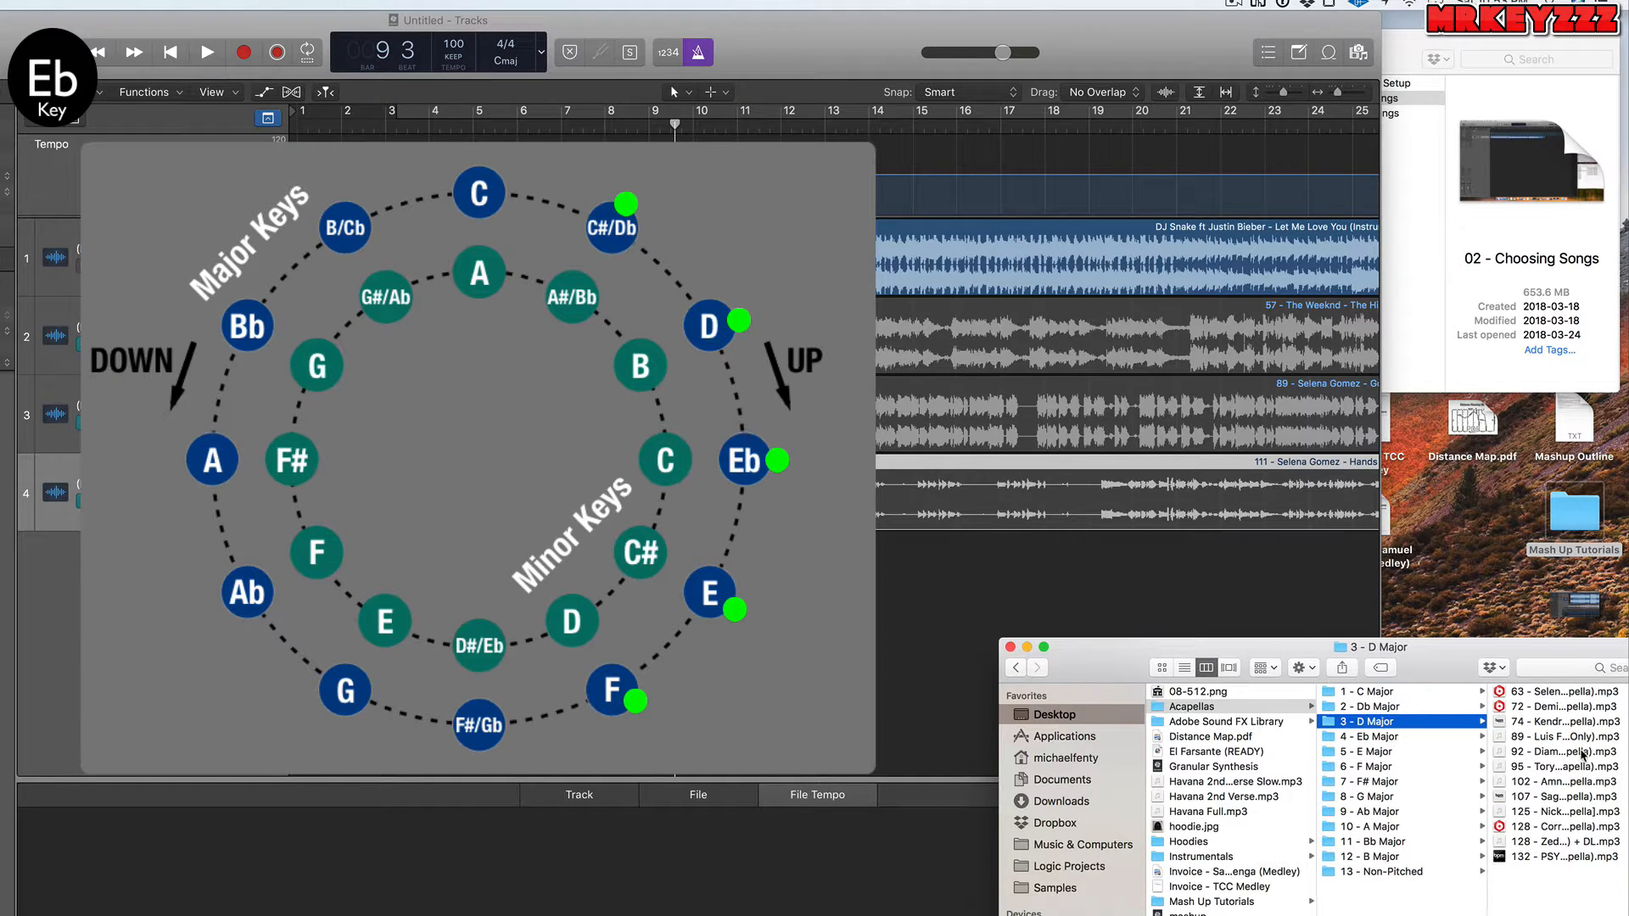
{"action": "left_click_drag", "start_coordinate": [1547, 666], "coordinate": [1503, 667]}
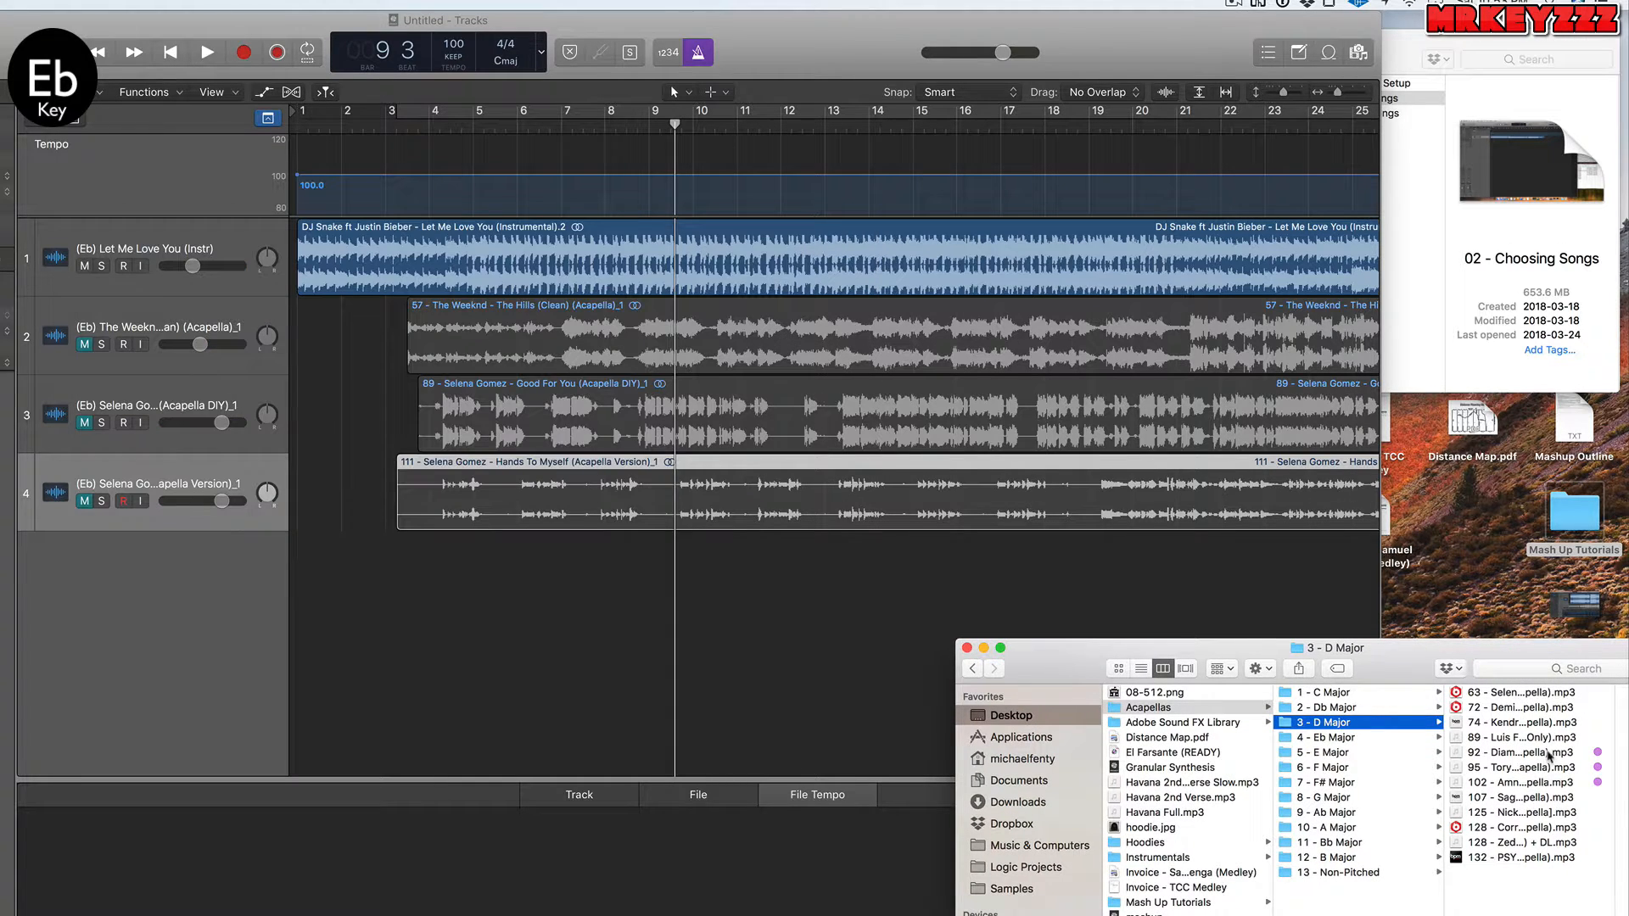
{"action": "left_click_drag", "start_coordinate": [1549, 755], "coordinate": [408, 564]}
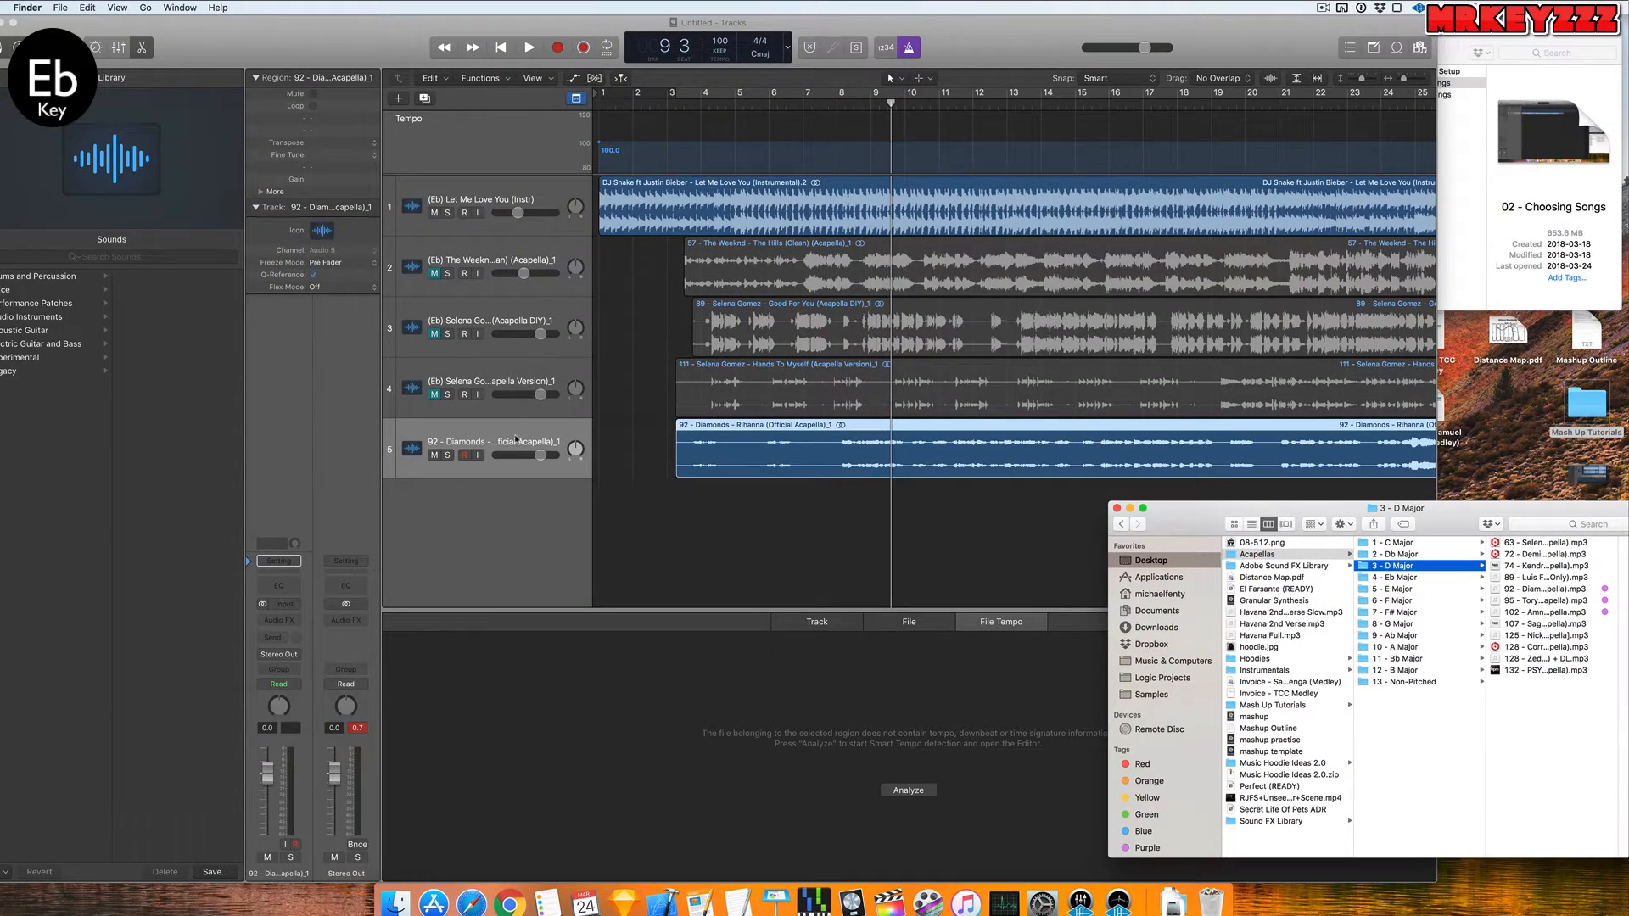
Insert a Pitch Shifter on the 92 - Diamonds - Rihanna track and place its window below the tracks
{"action": "left_click", "coordinate": [19, 47]}
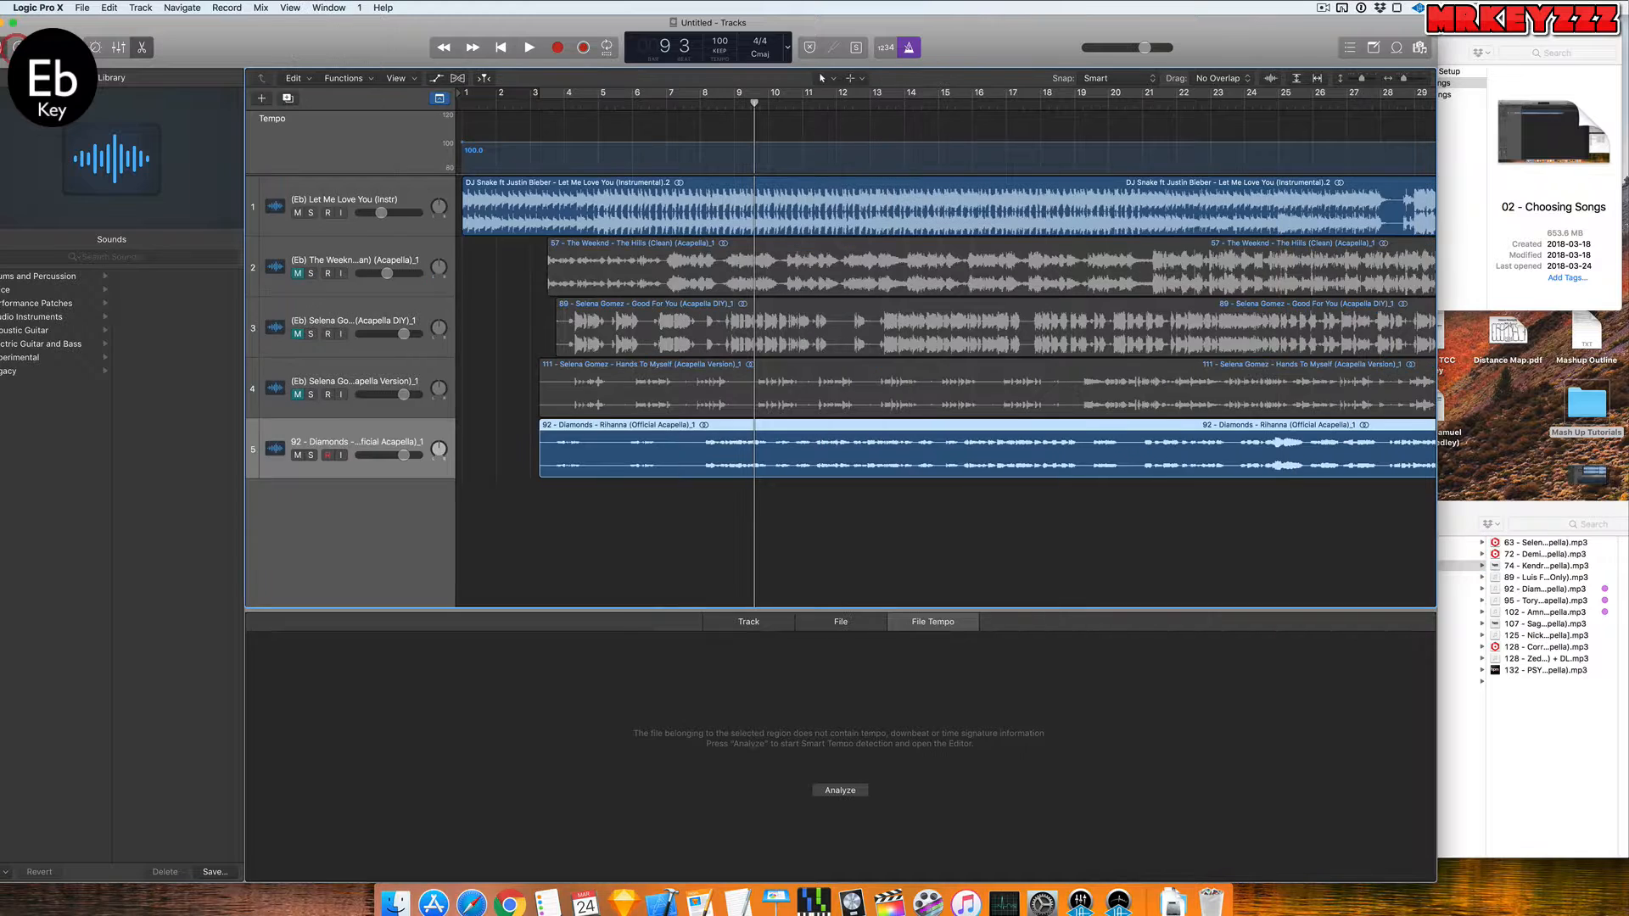
{"action": "left_click", "coordinate": [18, 48]}
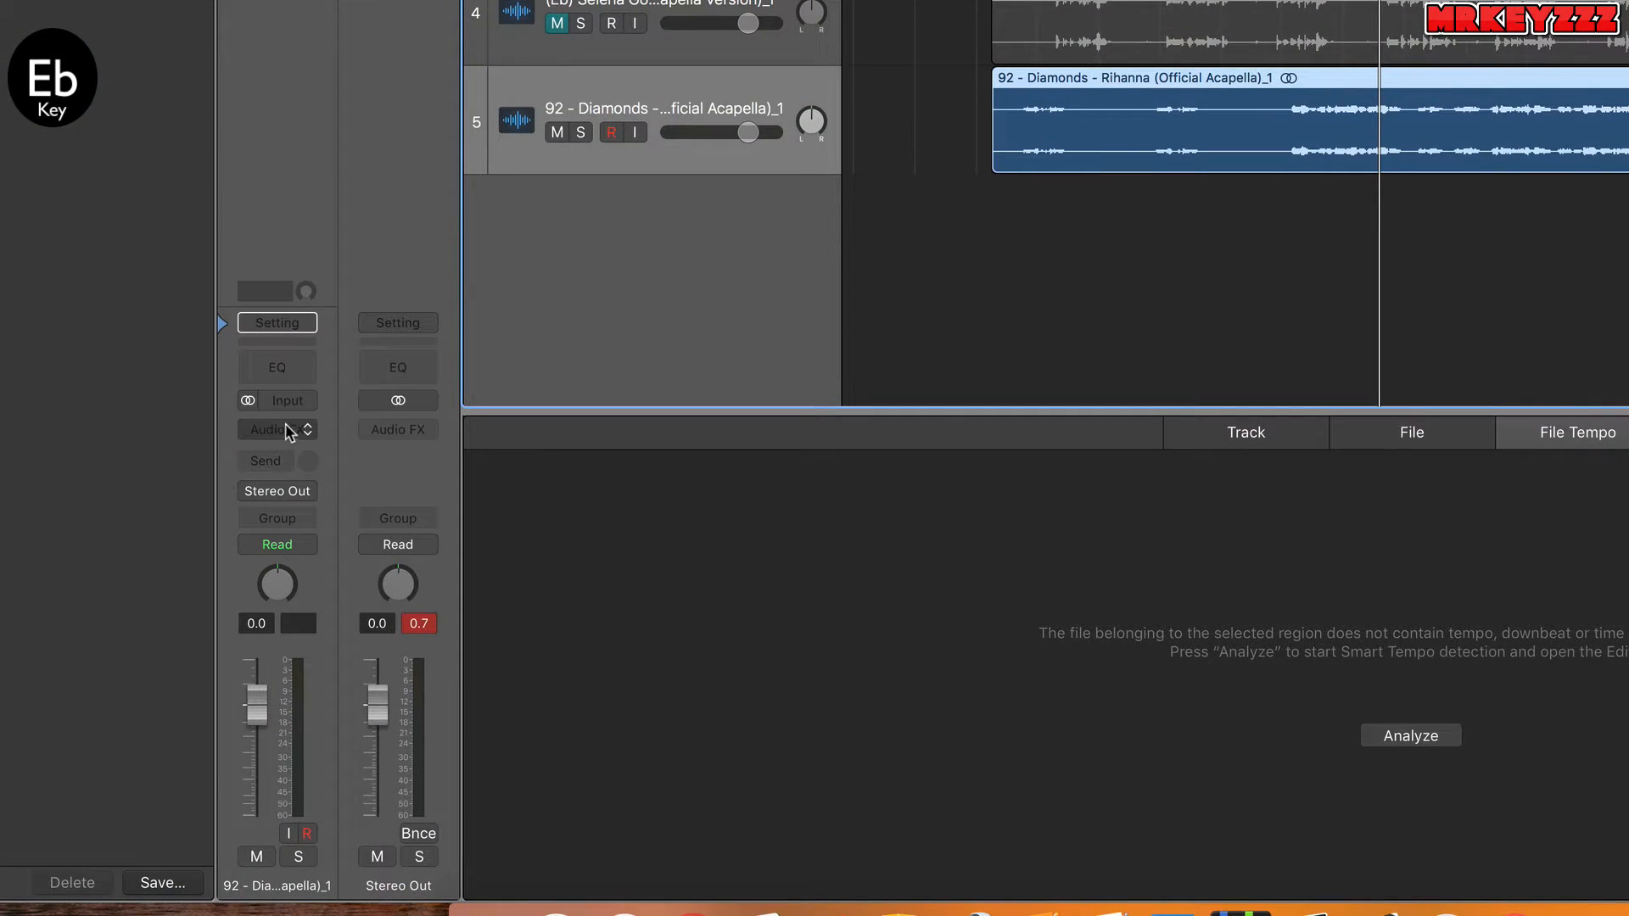
{"action": "left_click", "coordinate": [307, 430]}
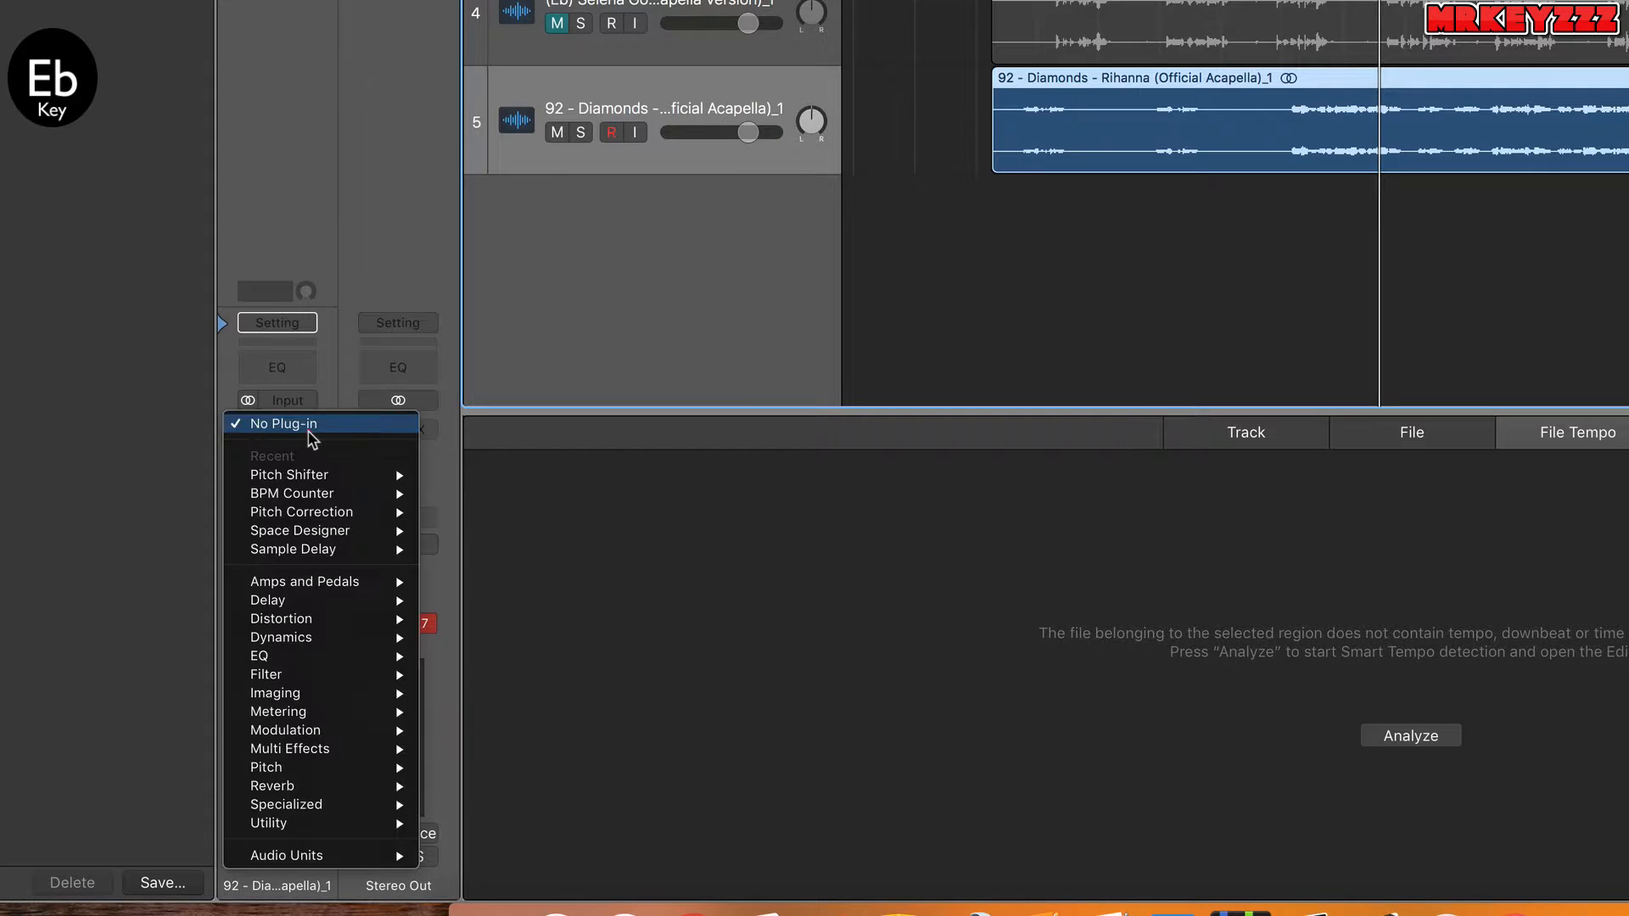
{"action": "mouse_move", "coordinate": [316, 782]}
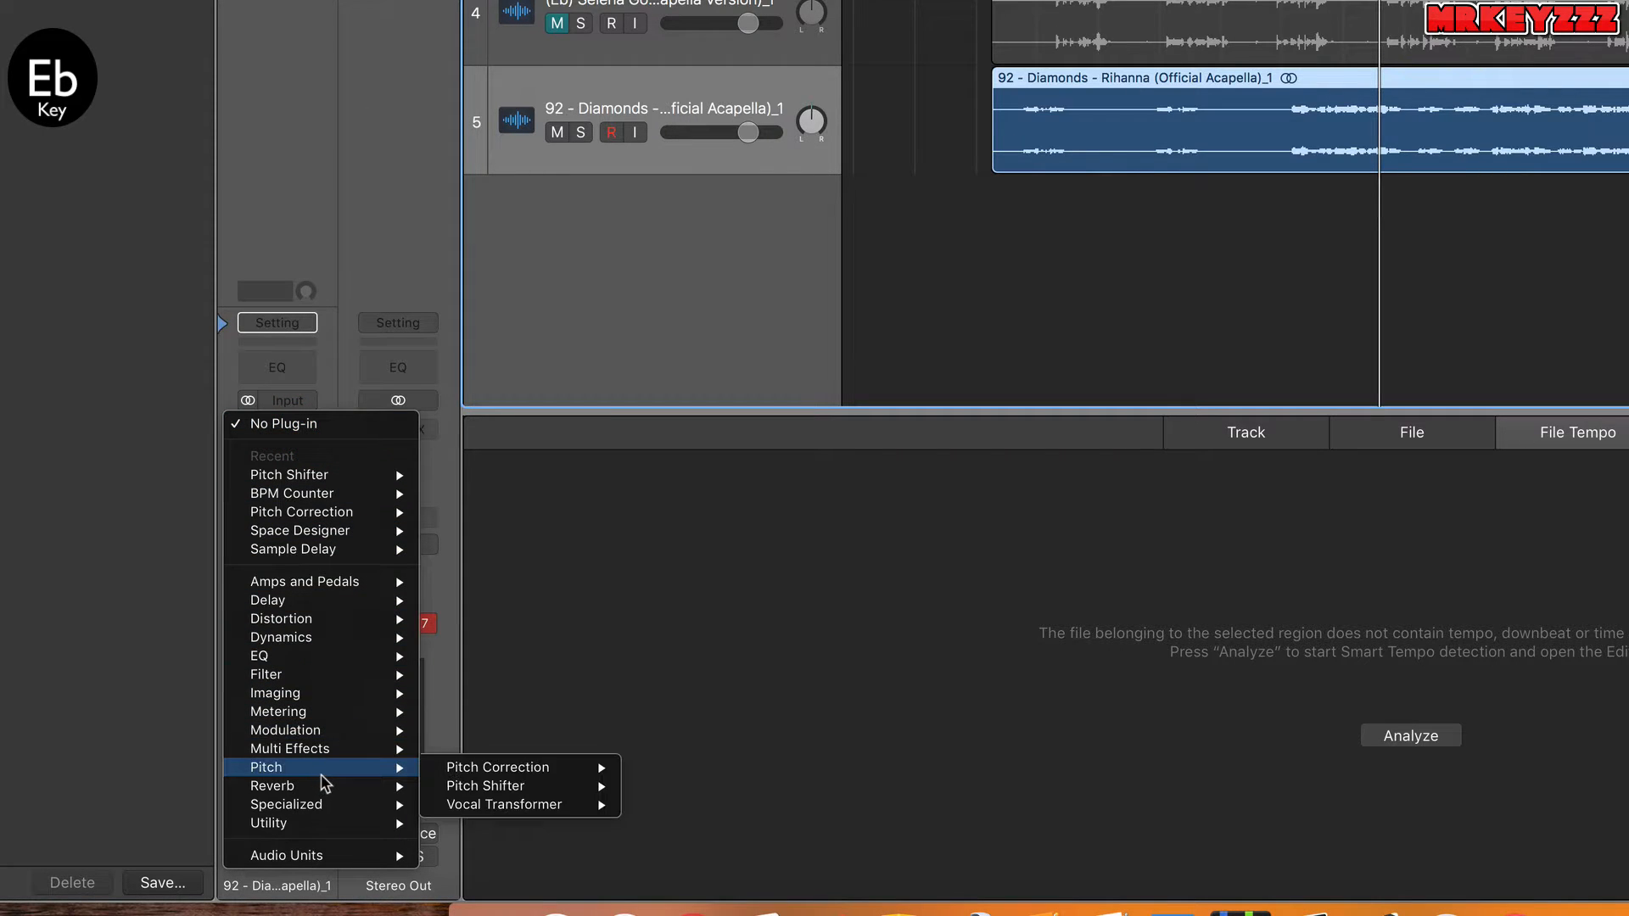
{"action": "mouse_move", "coordinate": [509, 786]}
{"action": "left_click", "coordinate": [649, 786]}
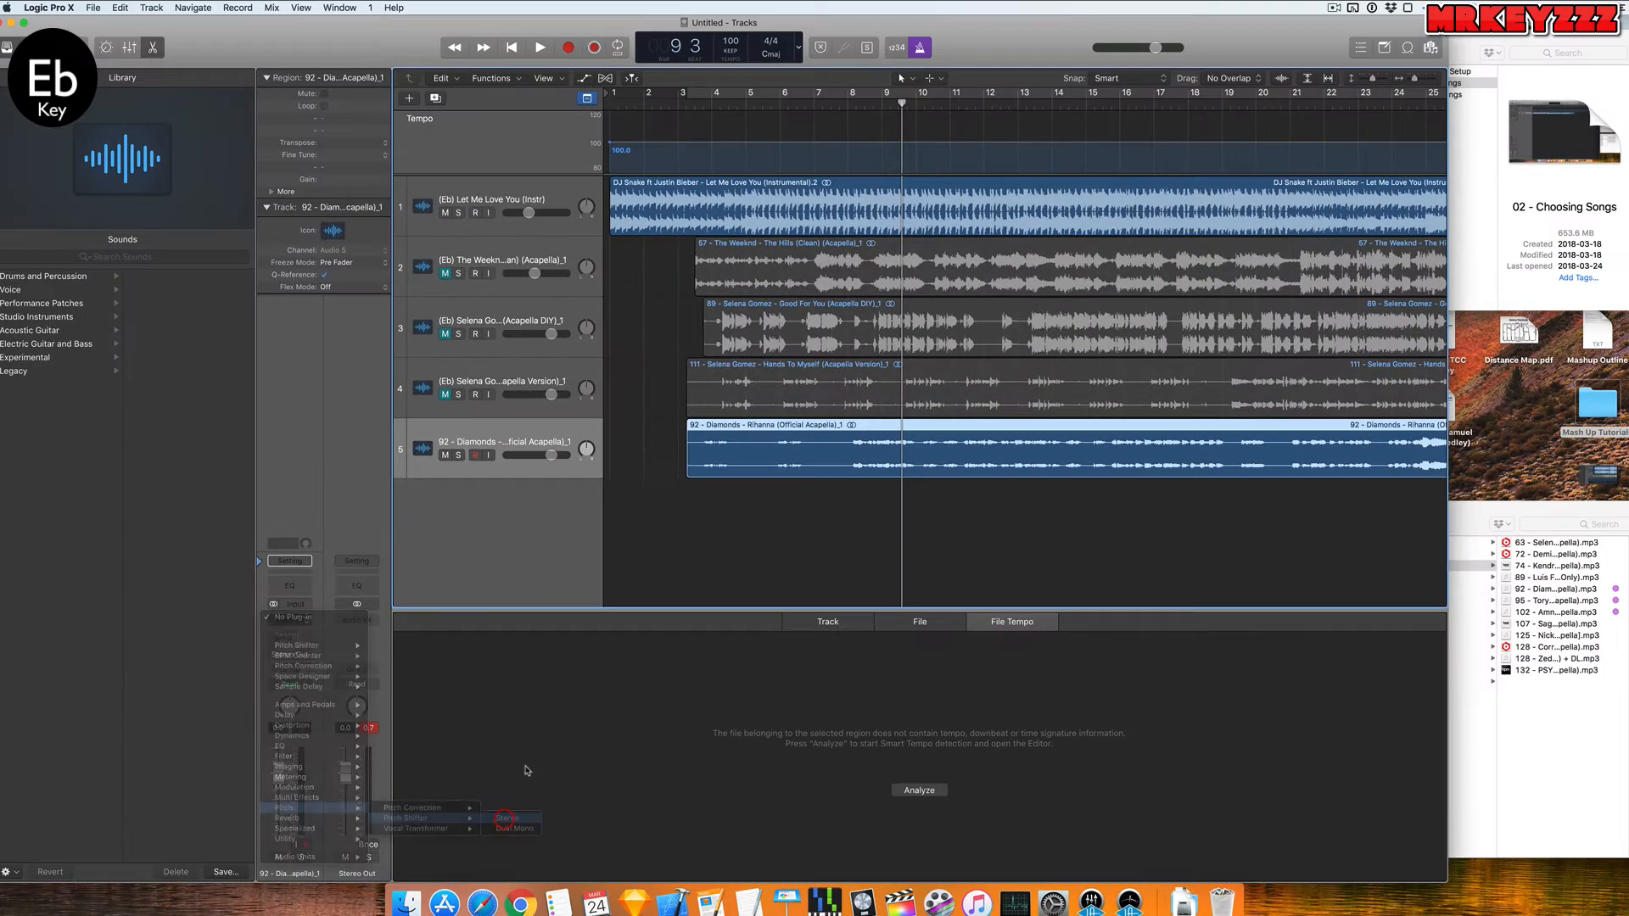
{"action": "left_click_drag", "start_coordinate": [289, 49], "coordinate": [680, 428]}
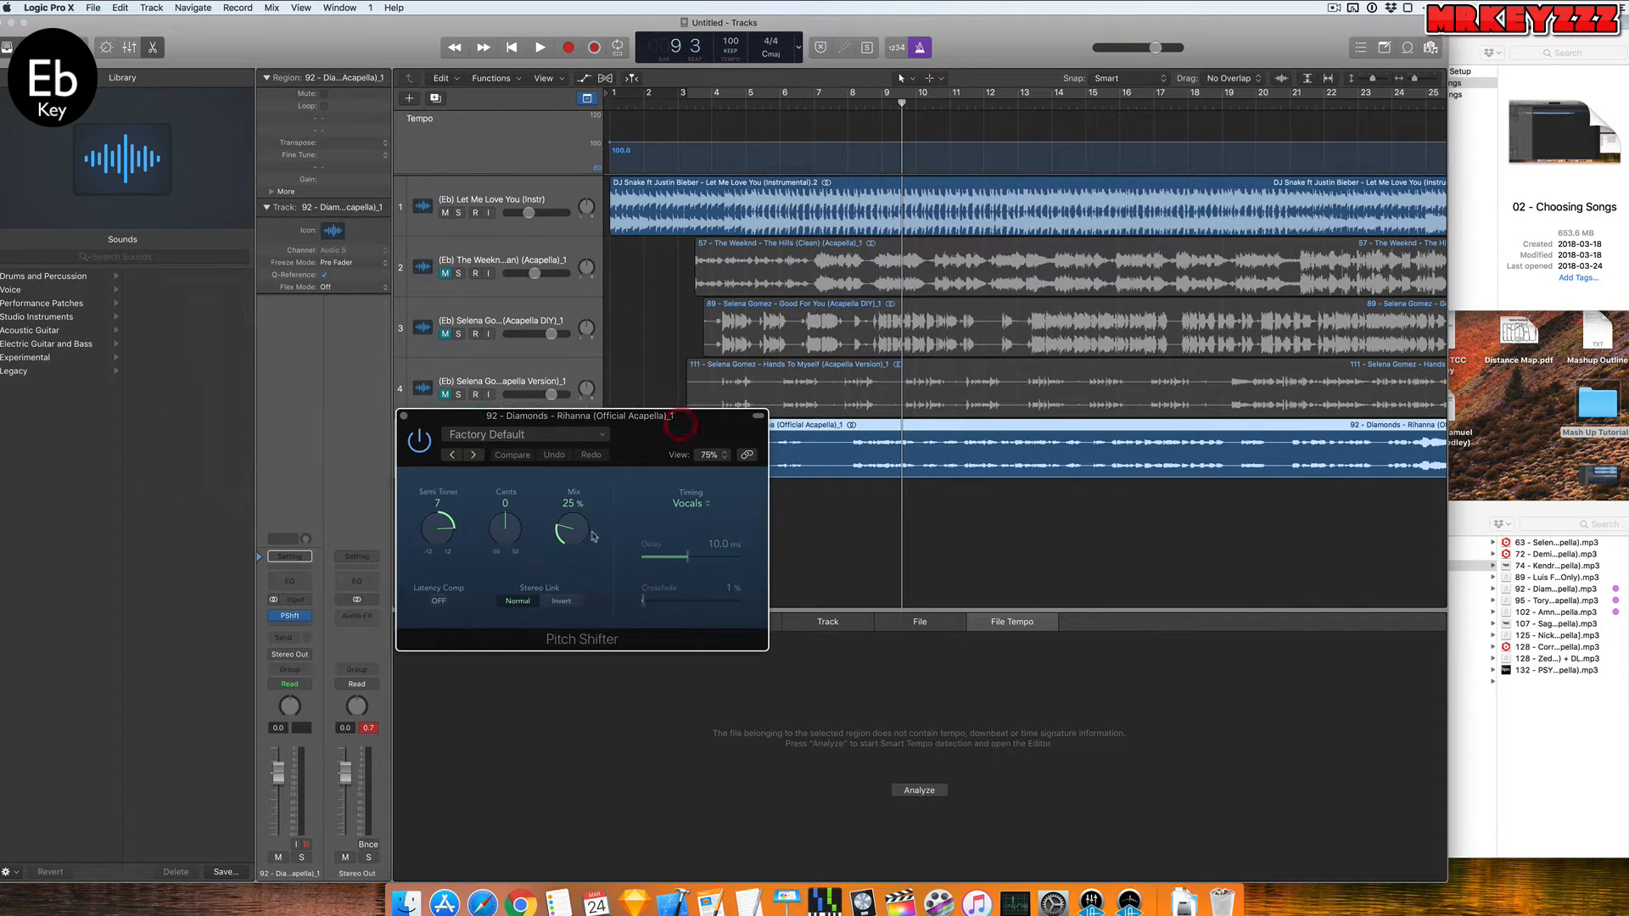
Set the Diamonds track's Pitch Shifter to a 100% mix and 1 semitone up
{"action": "left_click_drag", "start_coordinate": [592, 531], "coordinate": [575, 463]}
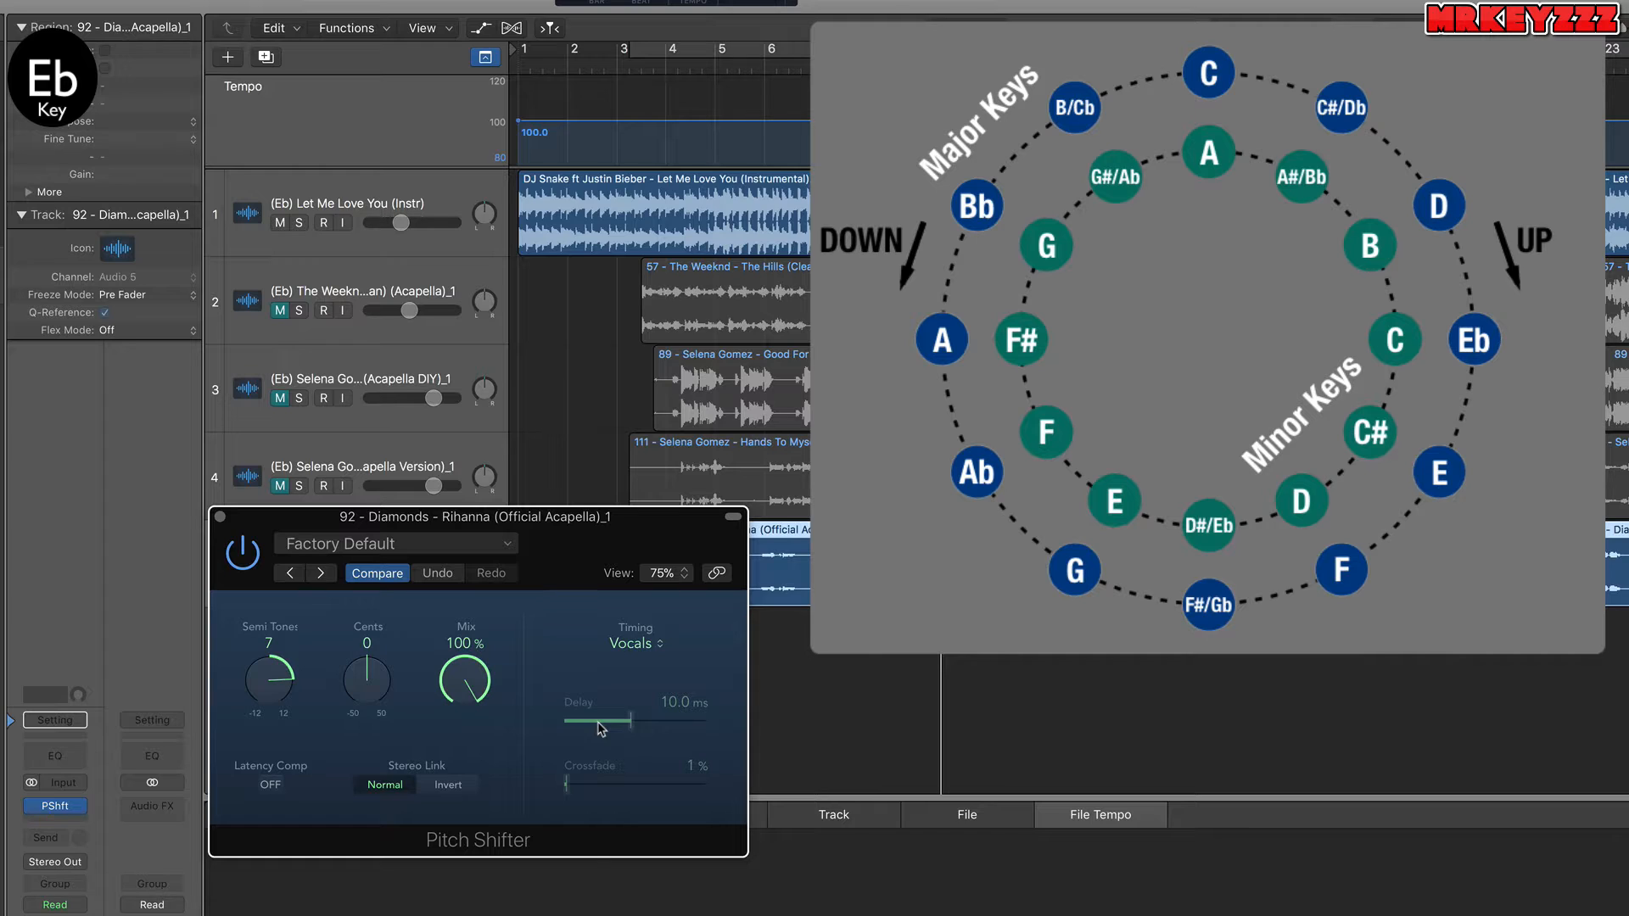
{"action": "left_click_drag", "start_coordinate": [266, 688], "coordinate": [272, 754]}
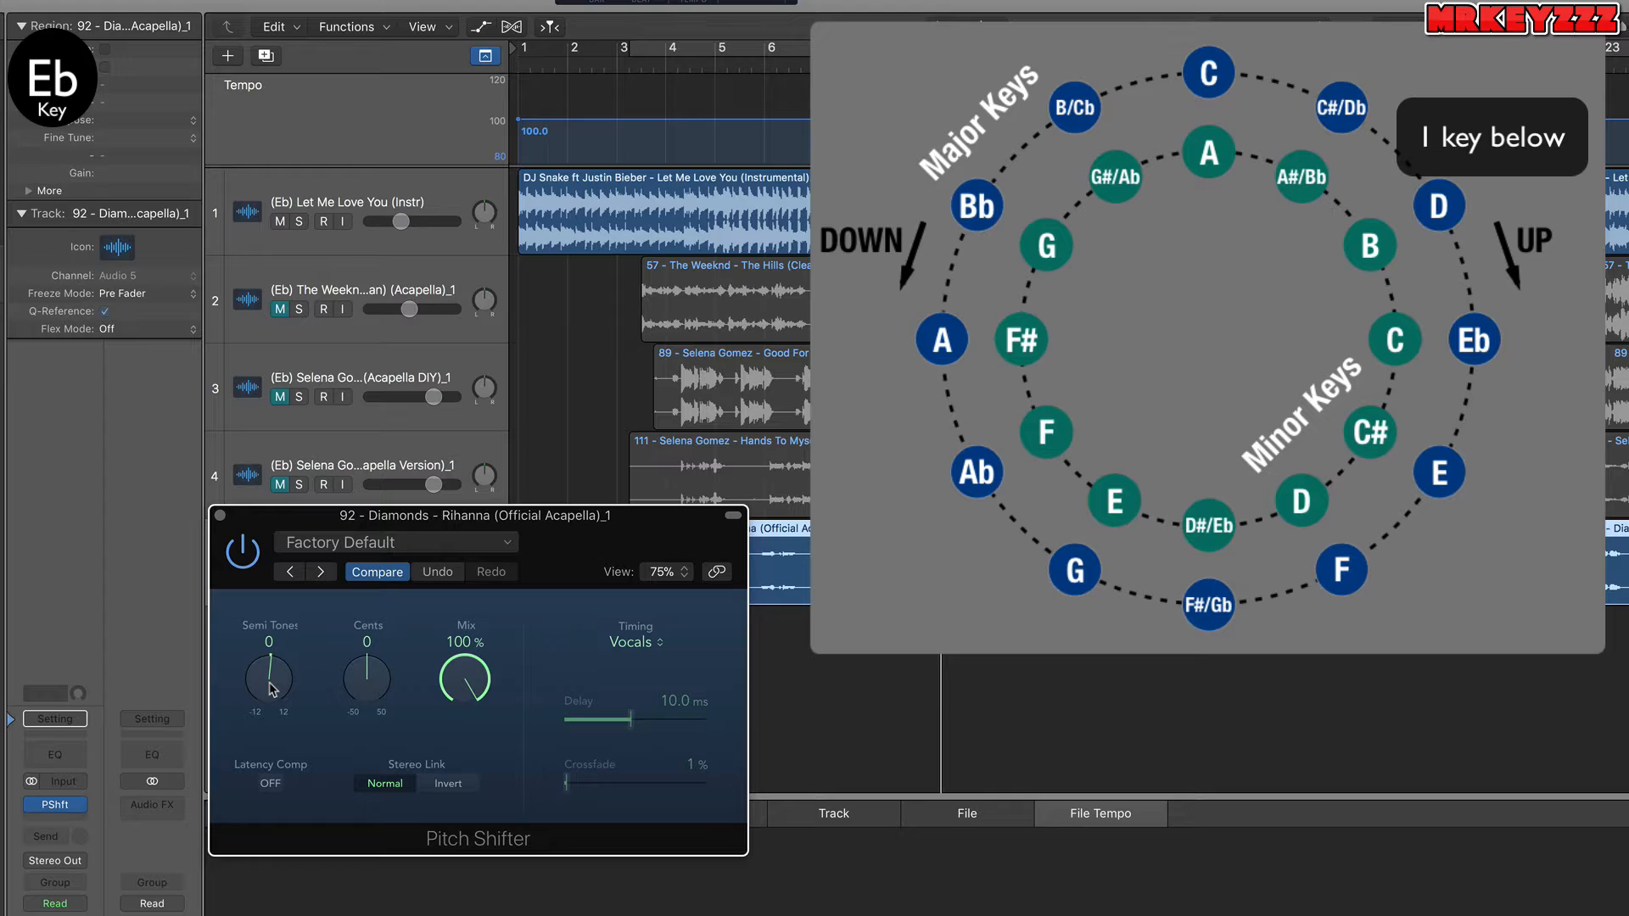
{"action": "left_click_drag", "start_coordinate": [271, 689], "coordinate": [273, 680]}
Bypass the Pitch Shifter and play the Diamonds acapella with the instrumental to hear the unshifted vocal
{"action": "left_click_drag", "start_coordinate": [277, 529], "coordinate": [351, 632]}
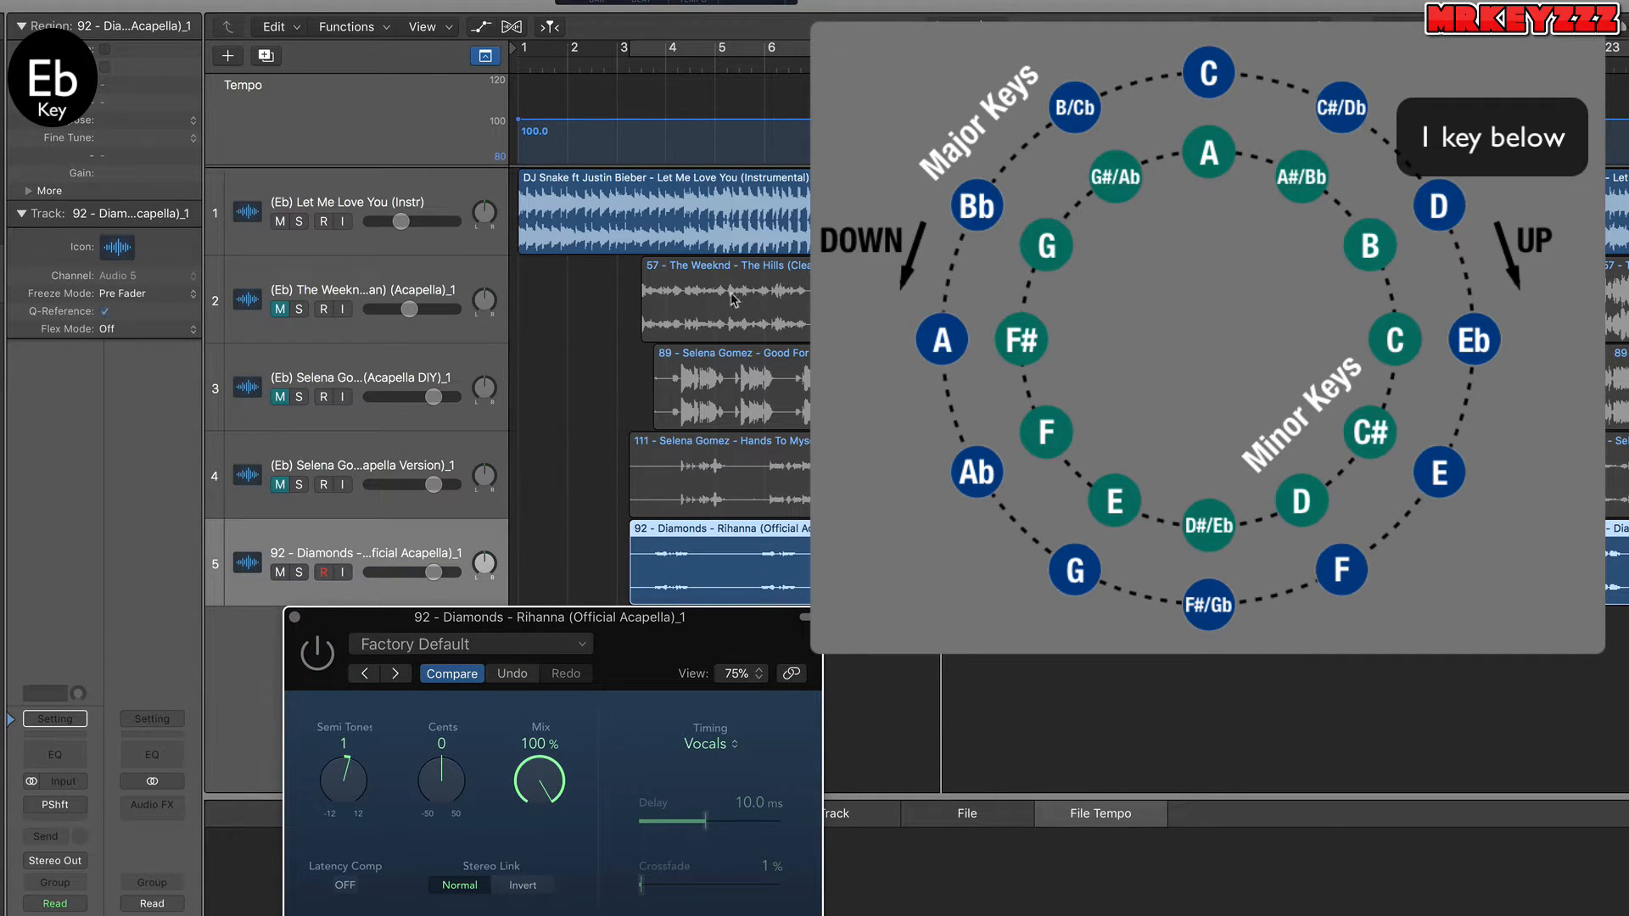
{"action": "key", "text": "space"}
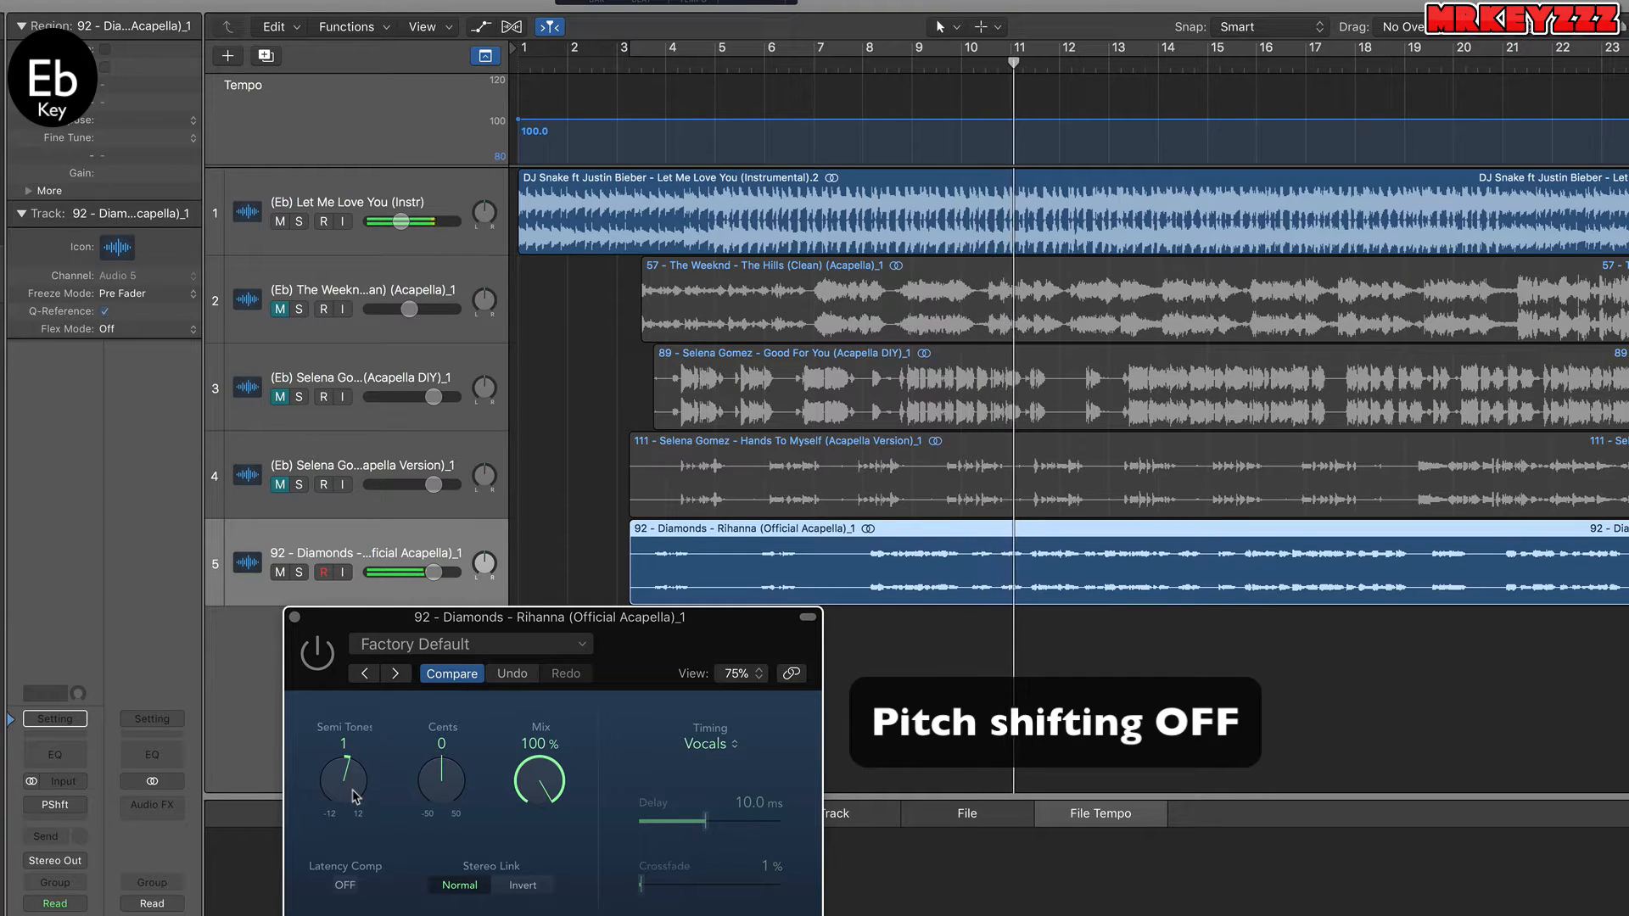
{"action": "key", "text": "space"}
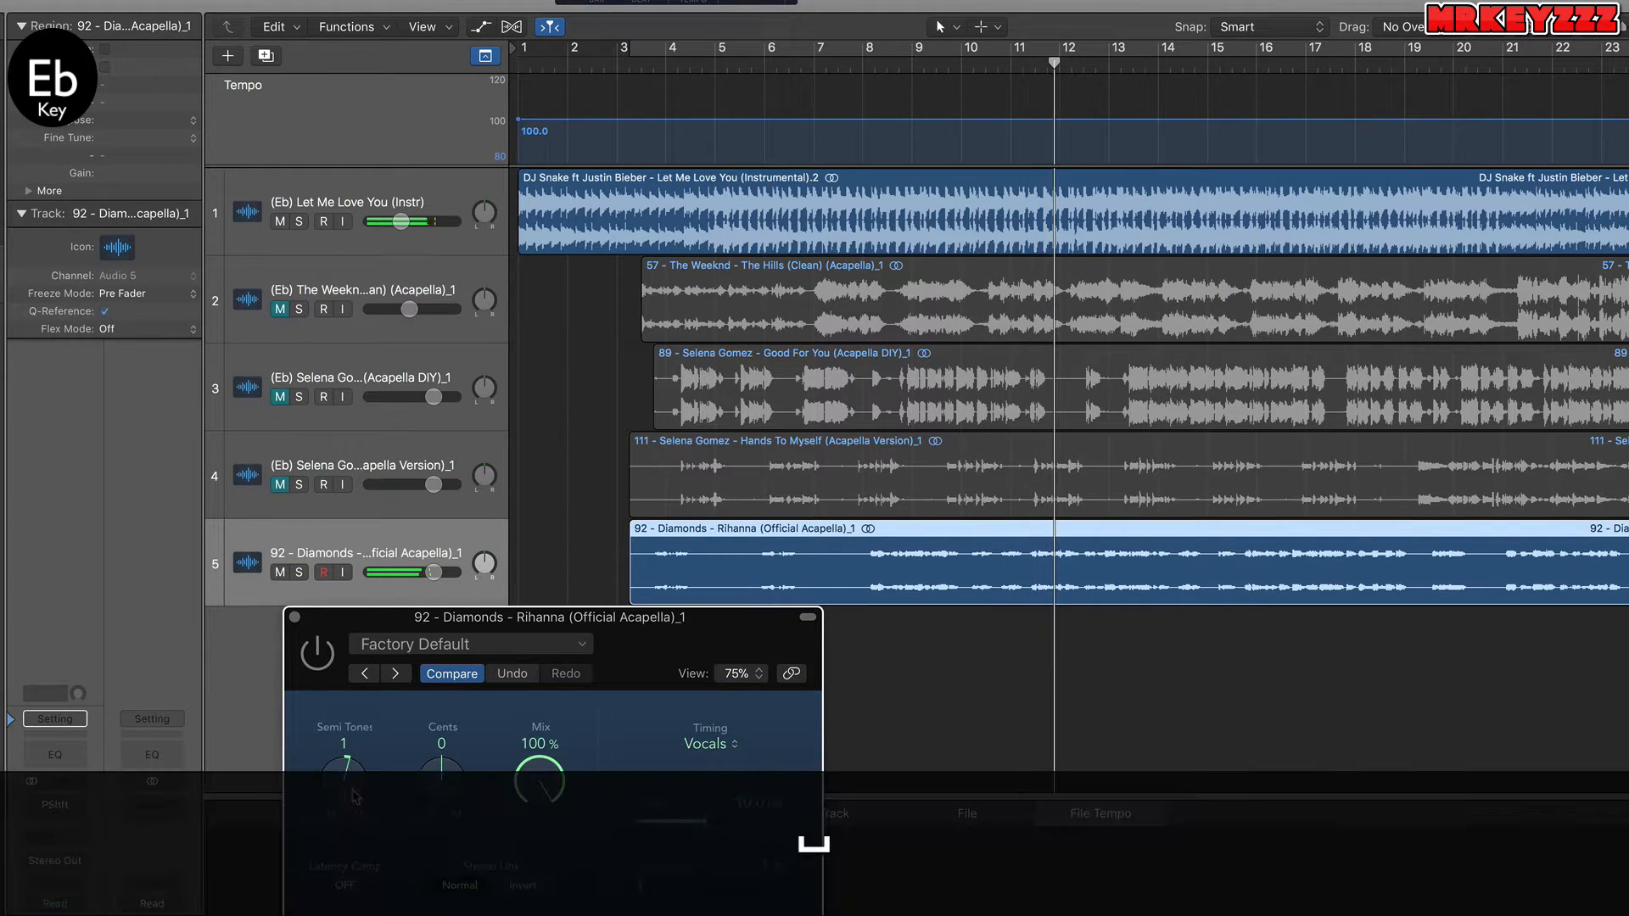
Turn the Pitch Shifter back on and play from just after bar 7 to hear the shifted Diamonds vocal
{"action": "left_click", "coordinate": [318, 654]}
{"action": "left_click", "coordinate": [838, 67]}
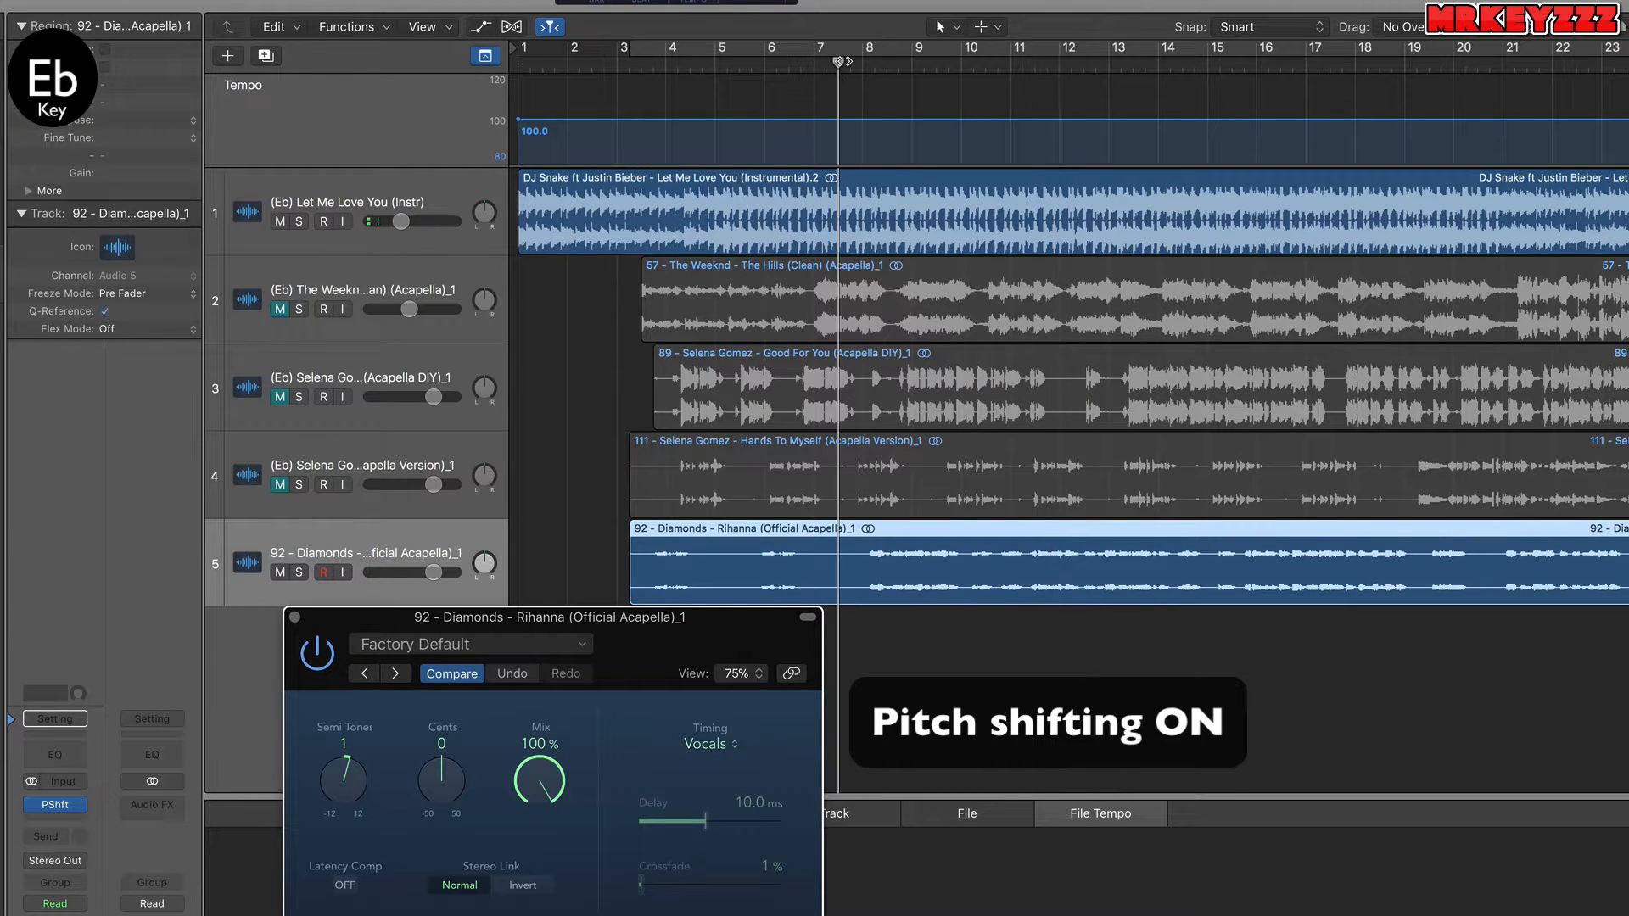
{"action": "key", "text": "f"}
{"action": "key", "text": "f"}
{"action": "key", "text": "space"}
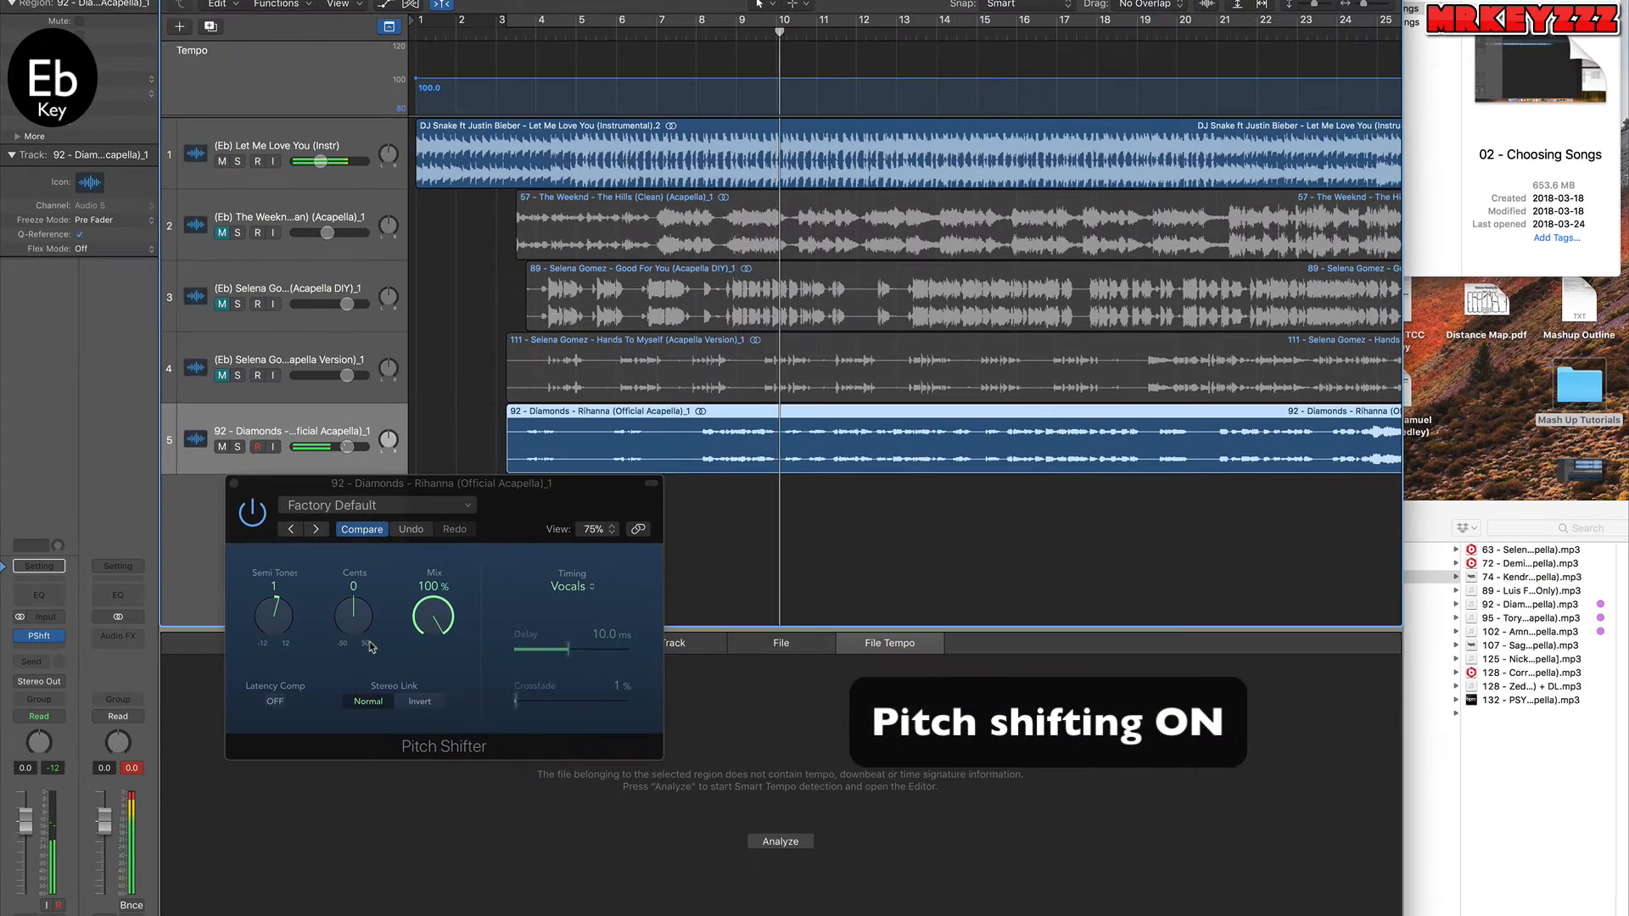
Solo the Diamonds track briefly to check the shifted vocal alone, then unsolo it and close the Pitch Shifter
{"action": "key", "text": "s"}
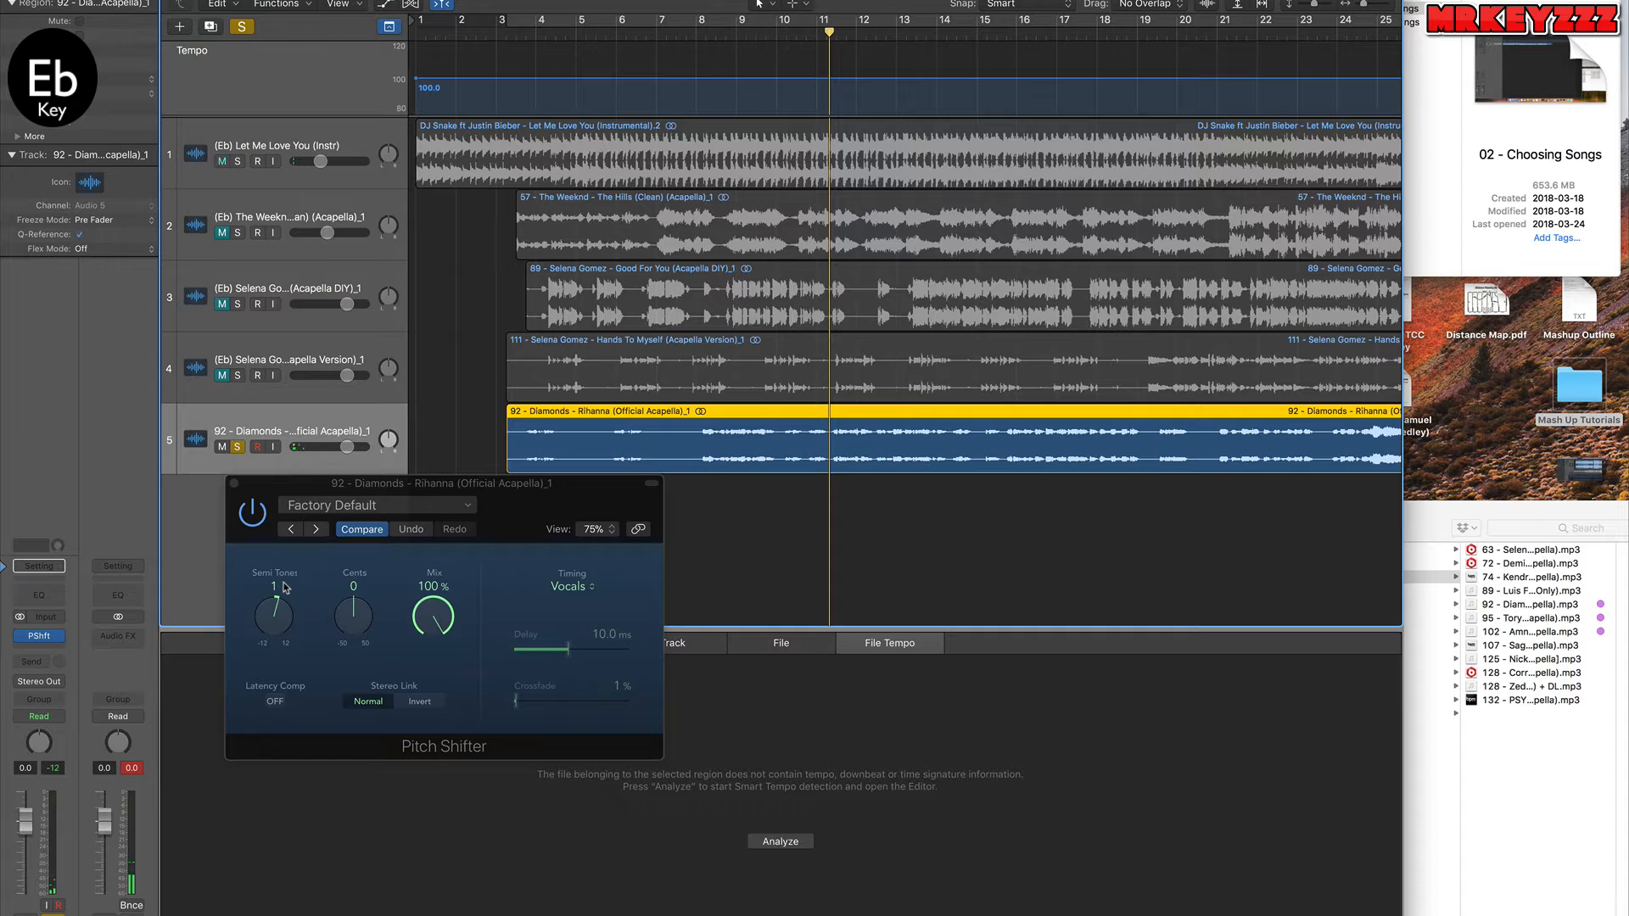
{"action": "key", "text": "s"}
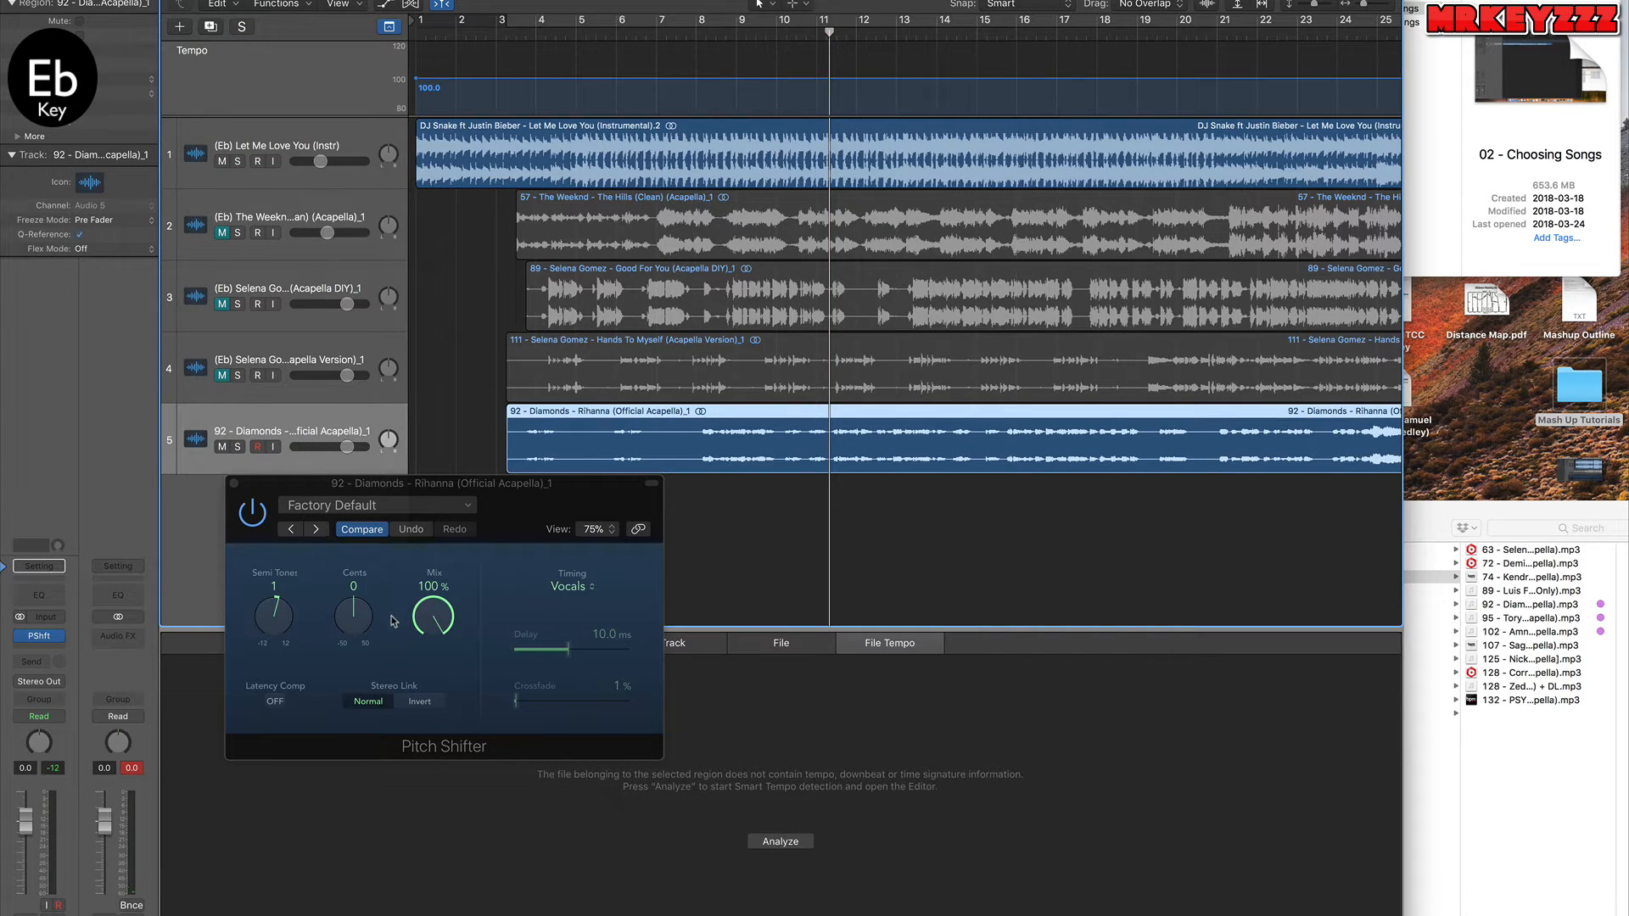
{"action": "left_click", "coordinate": [233, 483]}
Add the 87 - Ellie Goulding - Burn acapella from the 2 - Db Major folder on a new track just after bar 3
{"action": "left_click", "coordinate": [1510, 511]}
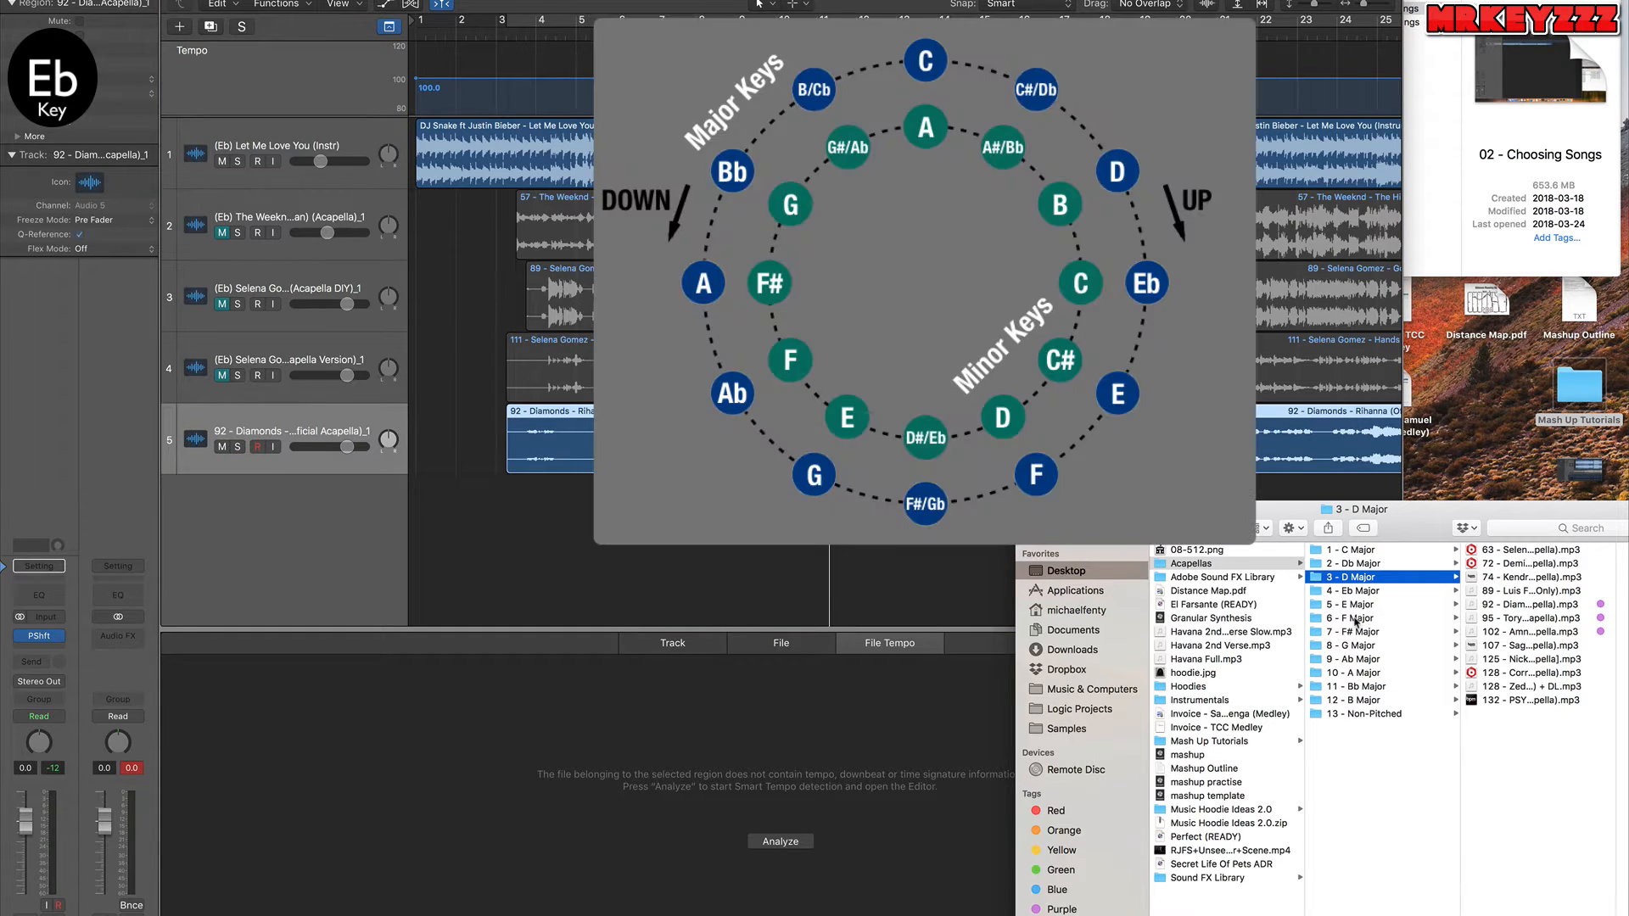
{"action": "left_click", "coordinate": [39, 636]}
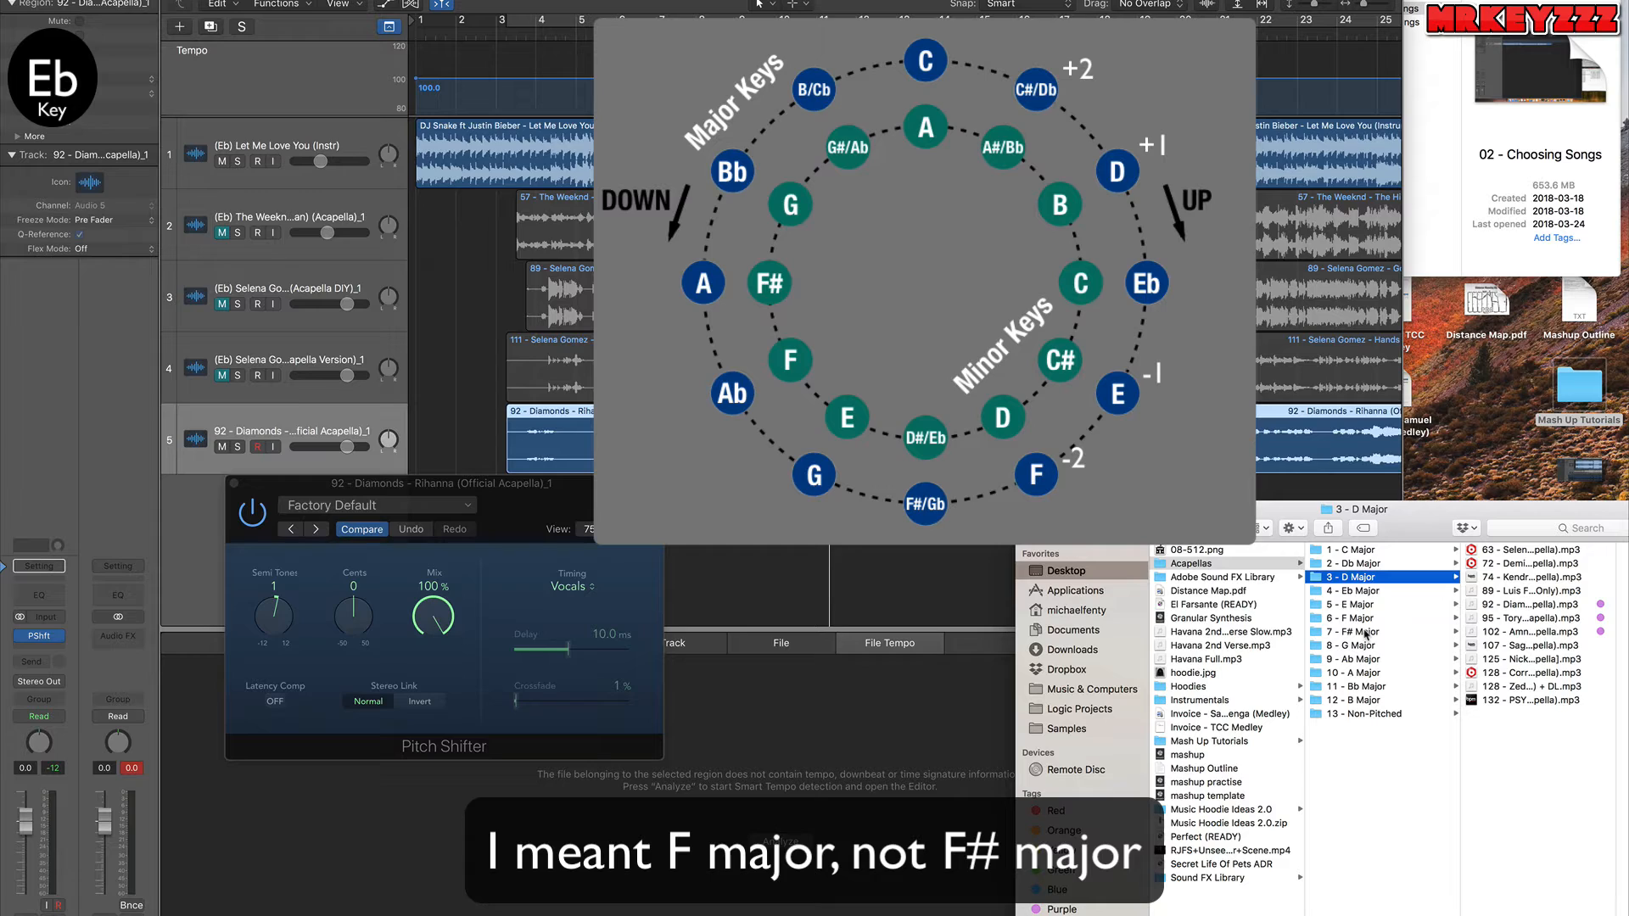
{"action": "left_click", "coordinate": [1385, 564]}
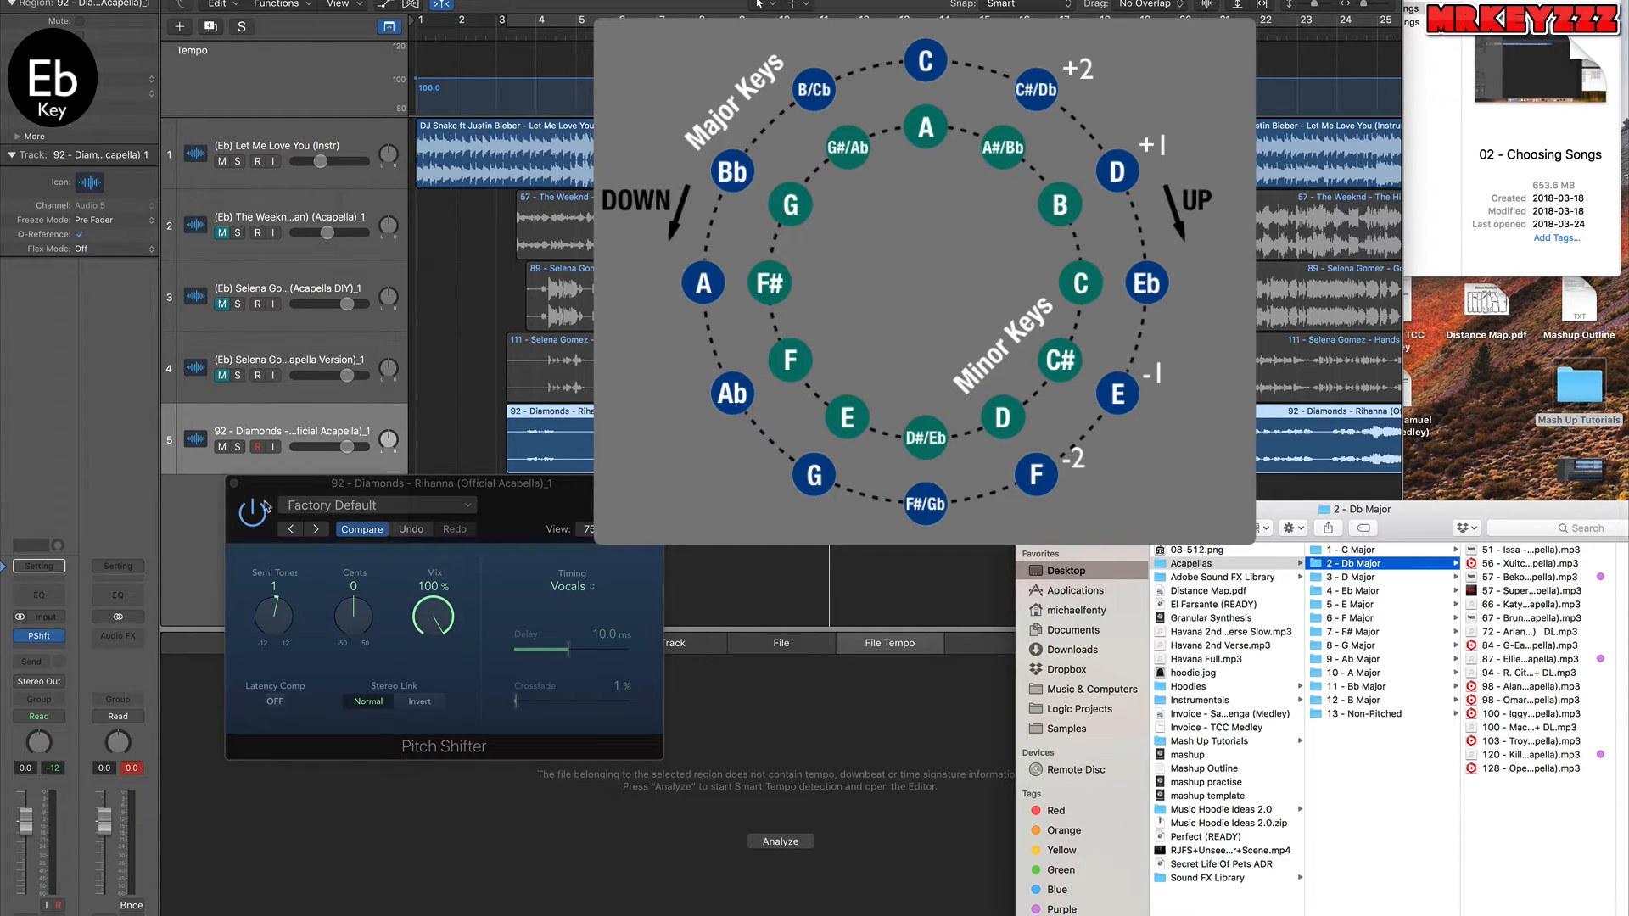
{"action": "left_click", "coordinate": [236, 486]}
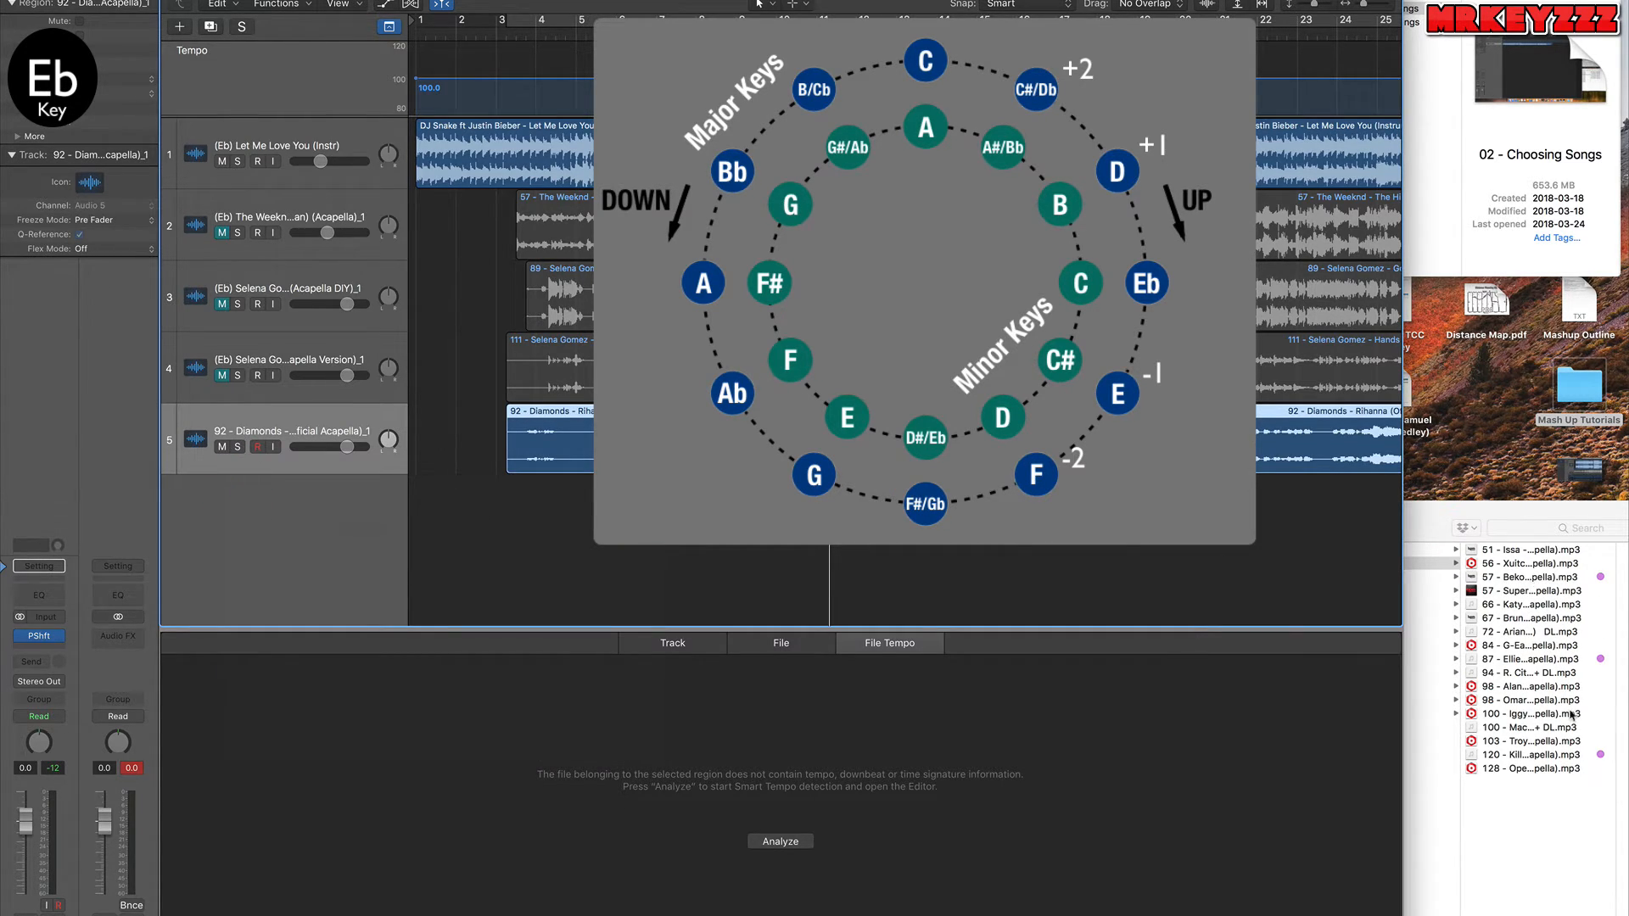
{"action": "left_click", "coordinate": [1525, 661]}
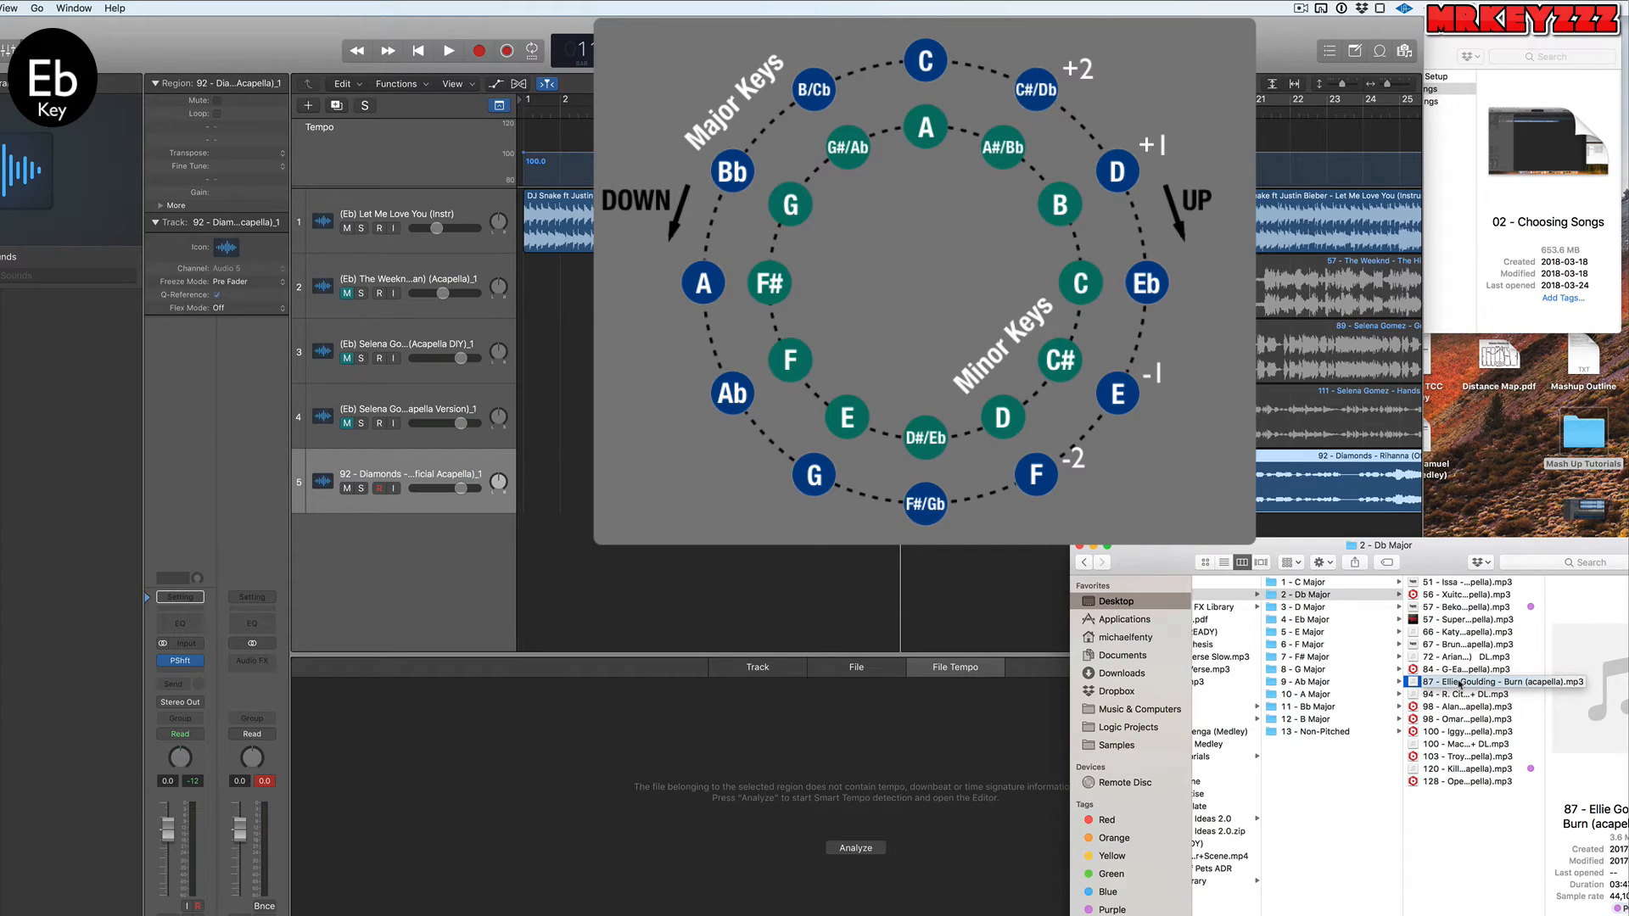
{"action": "left_click_drag", "start_coordinate": [1459, 684], "coordinate": [625, 564]}
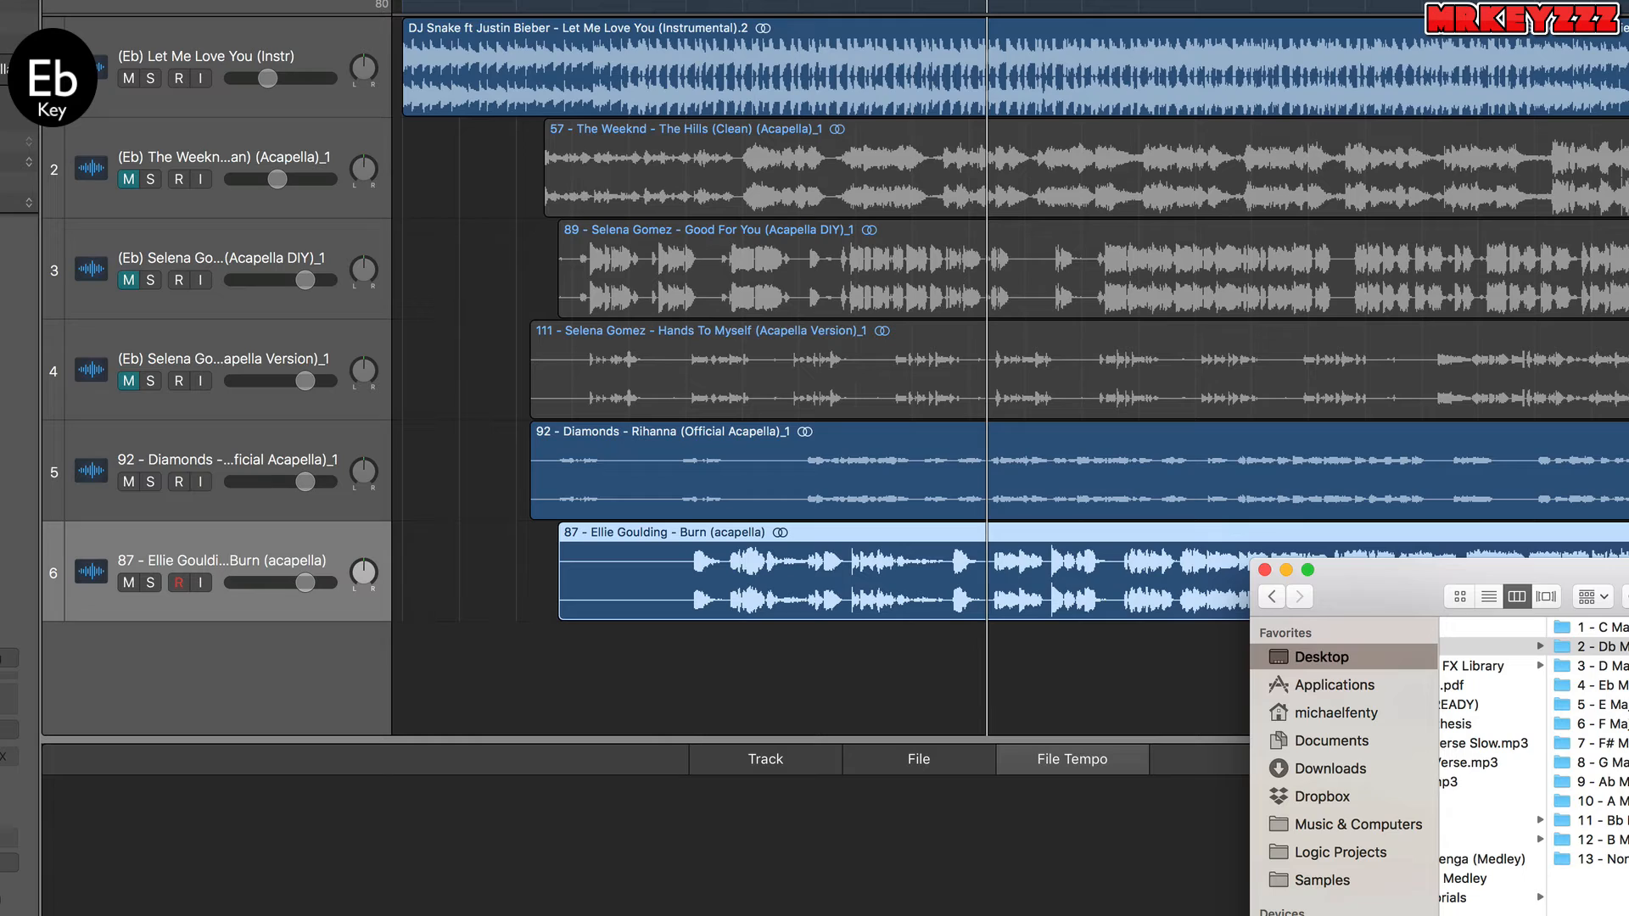
Rename the Ellie Goulding - Burn track by replacing the leading "87 -" with "(Db)"
{"action": "double_click", "coordinate": [121, 560]}
{"action": "key", "text": "Left"}
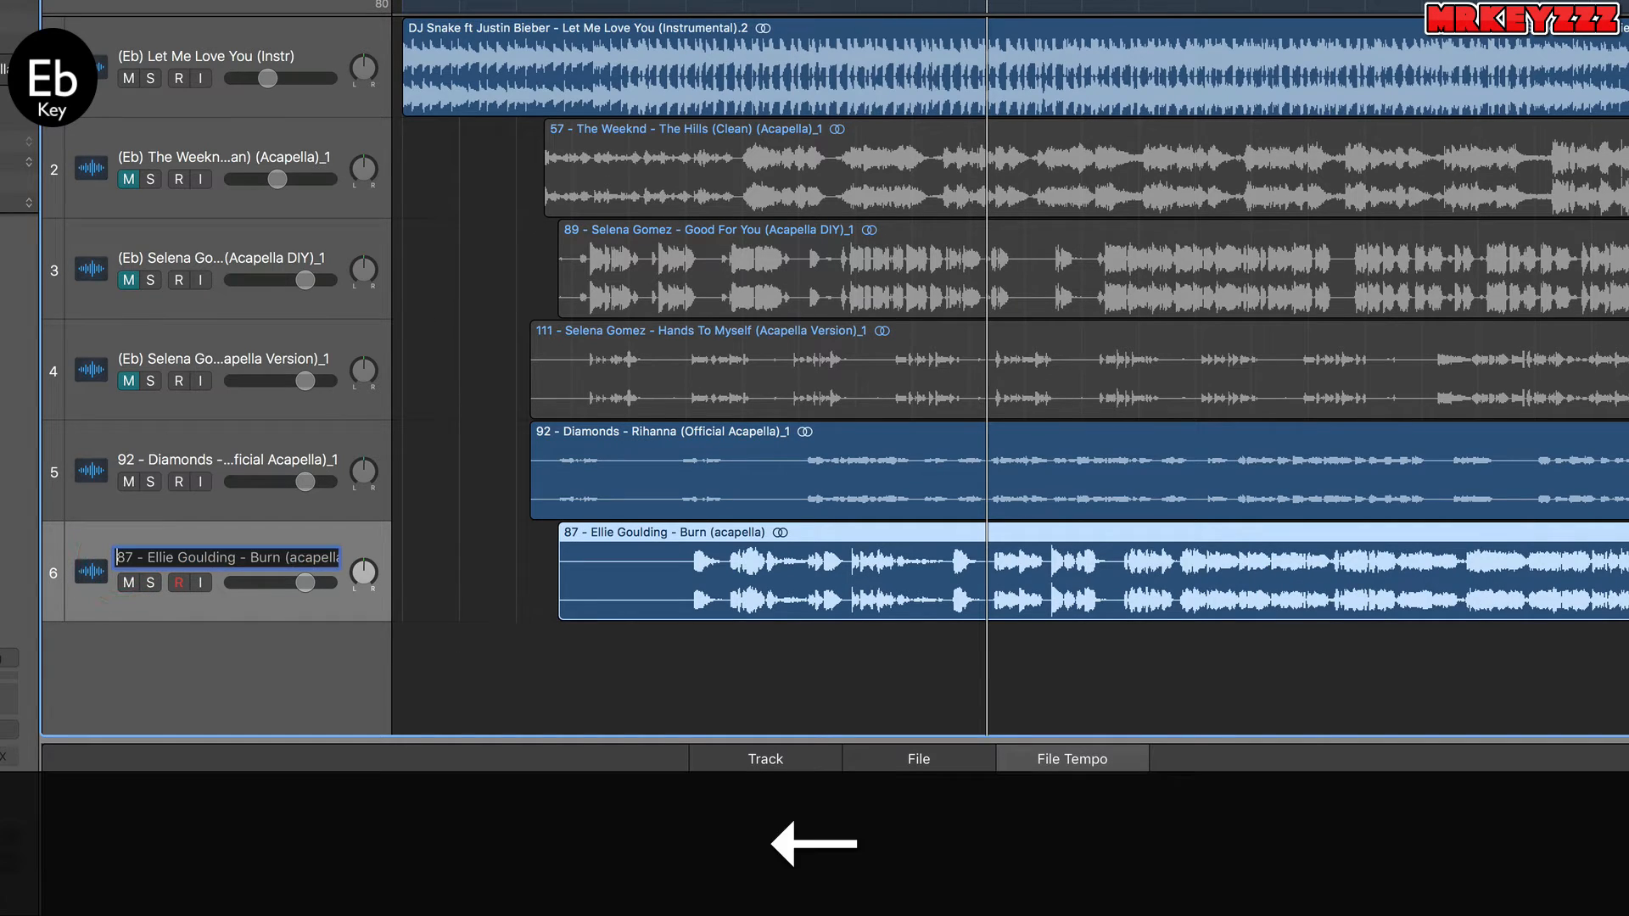
{"action": "key", "text": "Delete"}
{"action": "key", "text": "Delete"}
{"action": "type", "text": "(Eb)"}
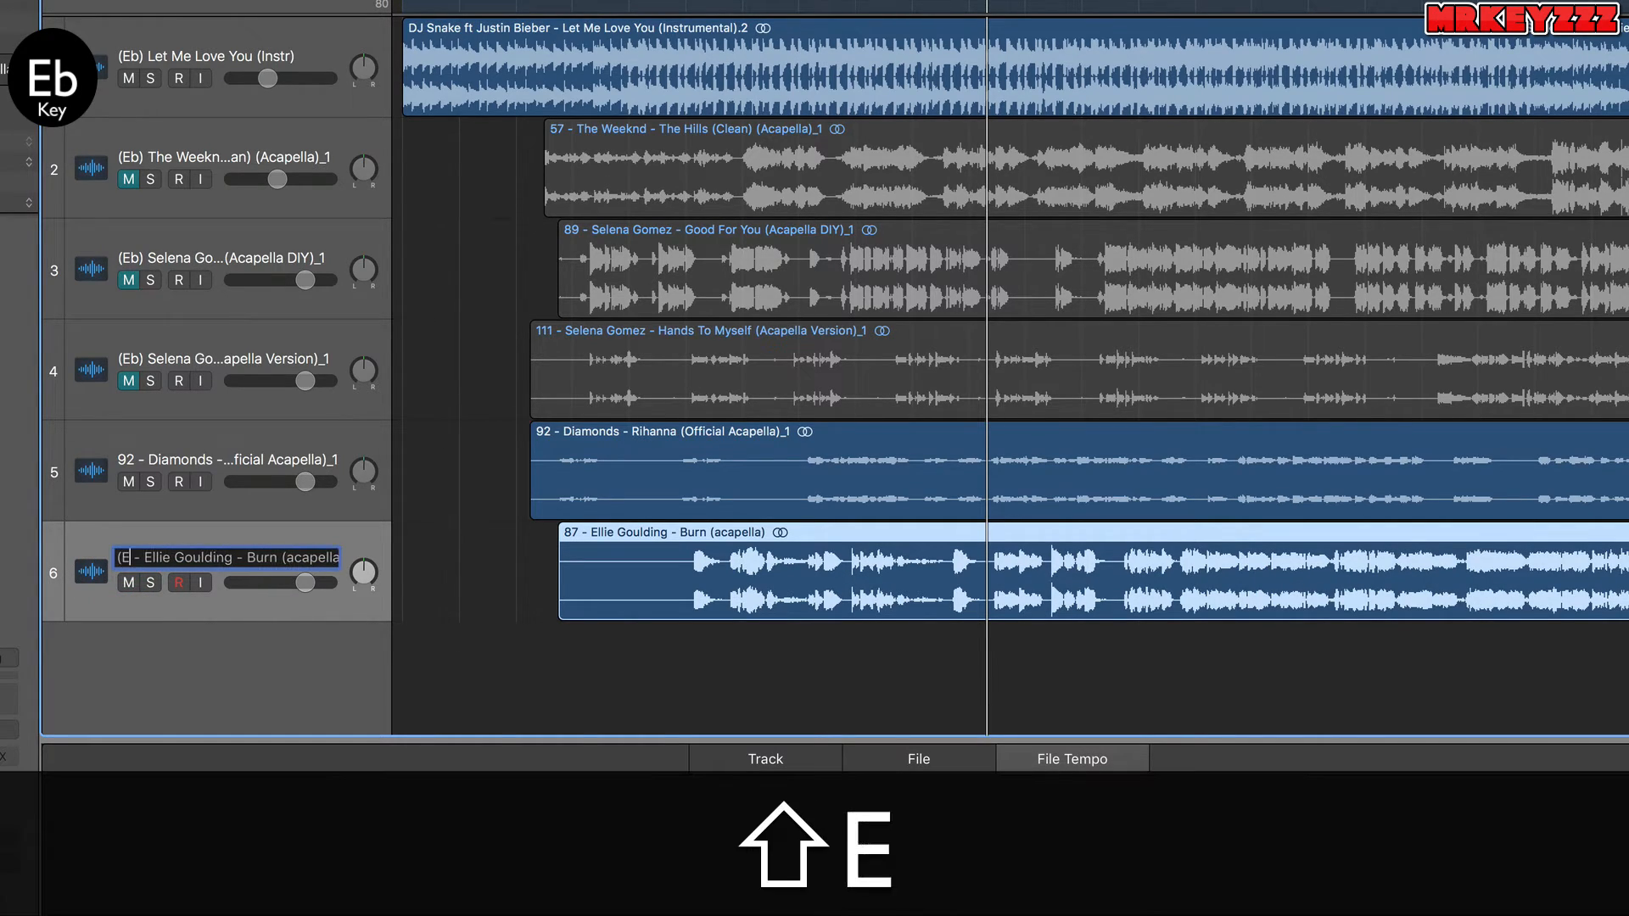
{"action": "key", "text": "BackSpace"}
{"action": "key", "text": "BackSpace"}
{"action": "key", "text": "BackSpace"}
{"action": "type", "text": "Db)"}
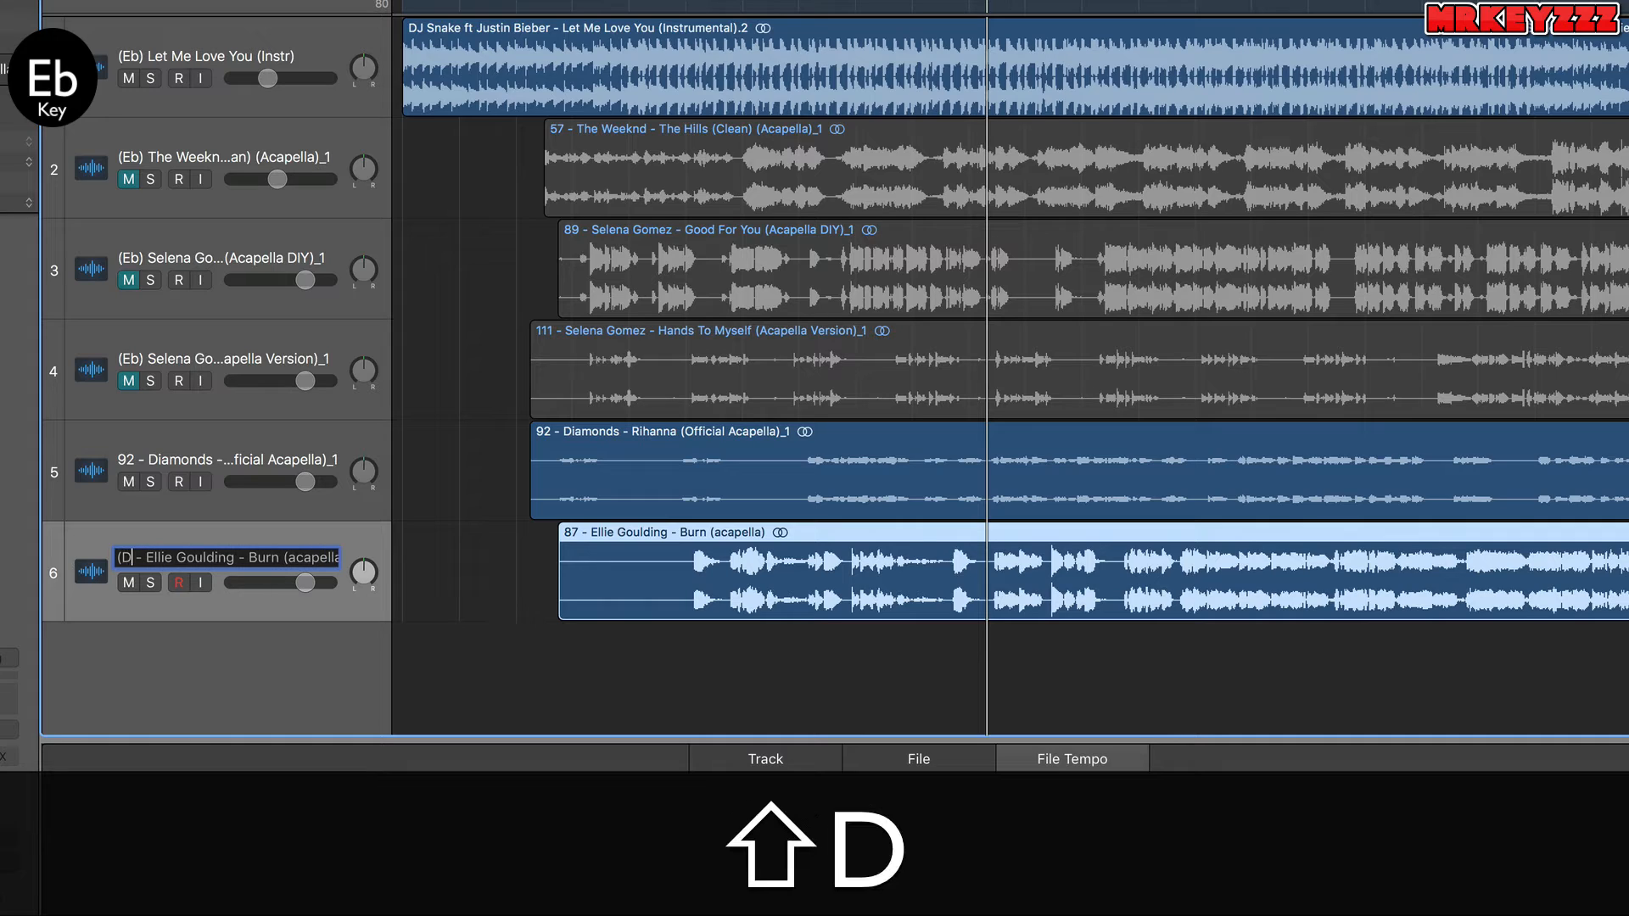
{"action": "key", "text": "Delete"}
{"action": "key", "text": "Delete"}
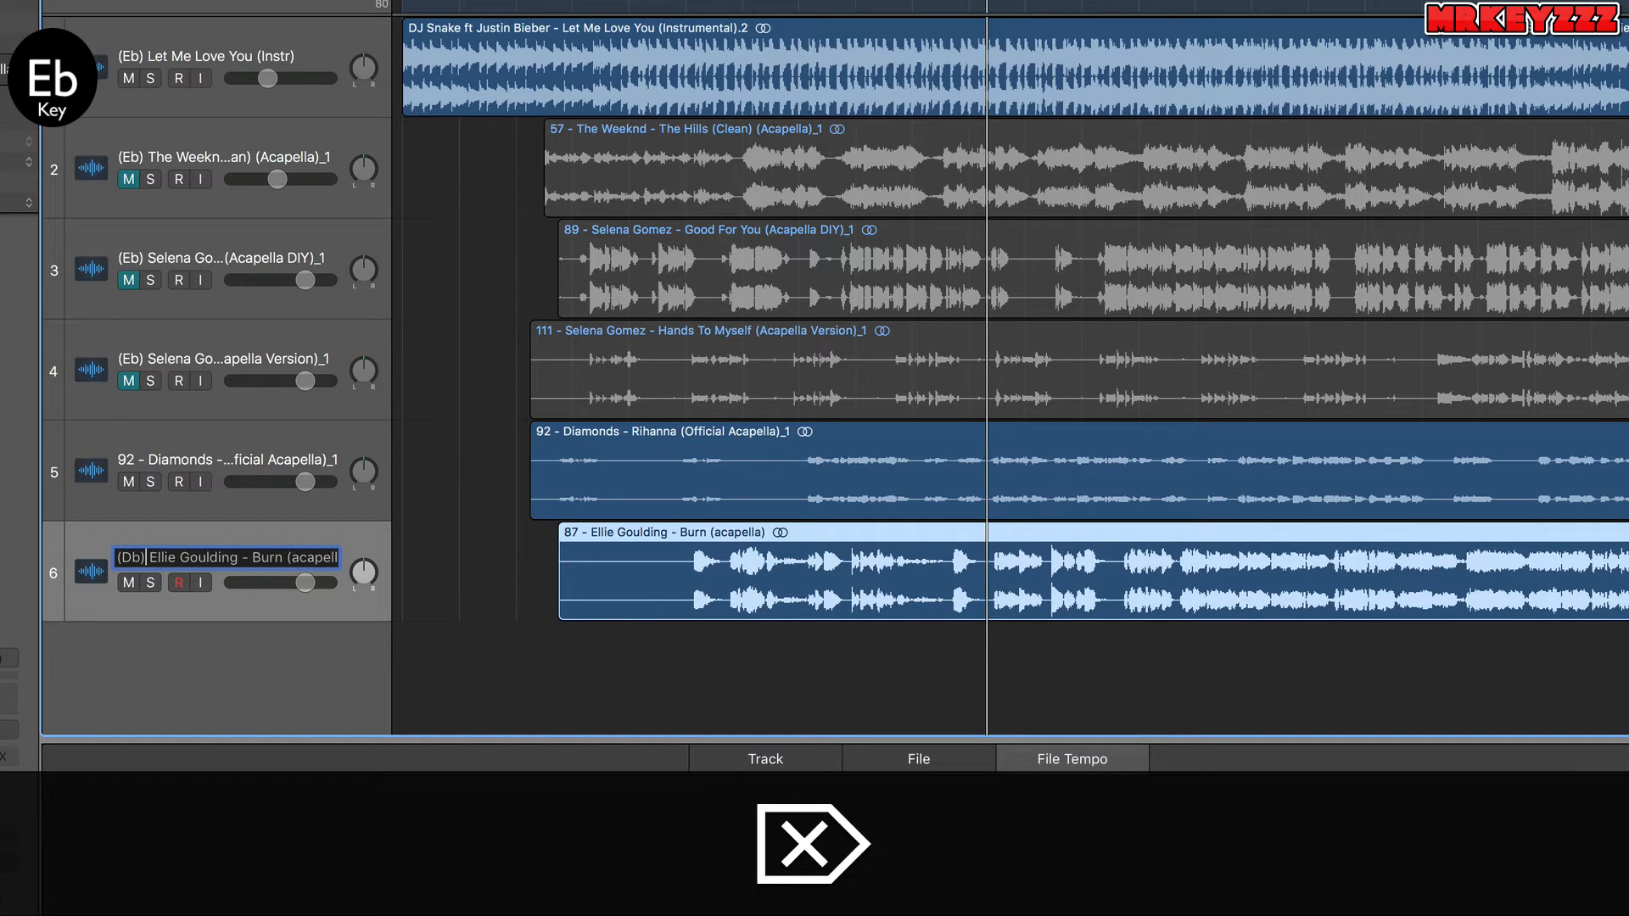
{"action": "key", "text": "Return"}
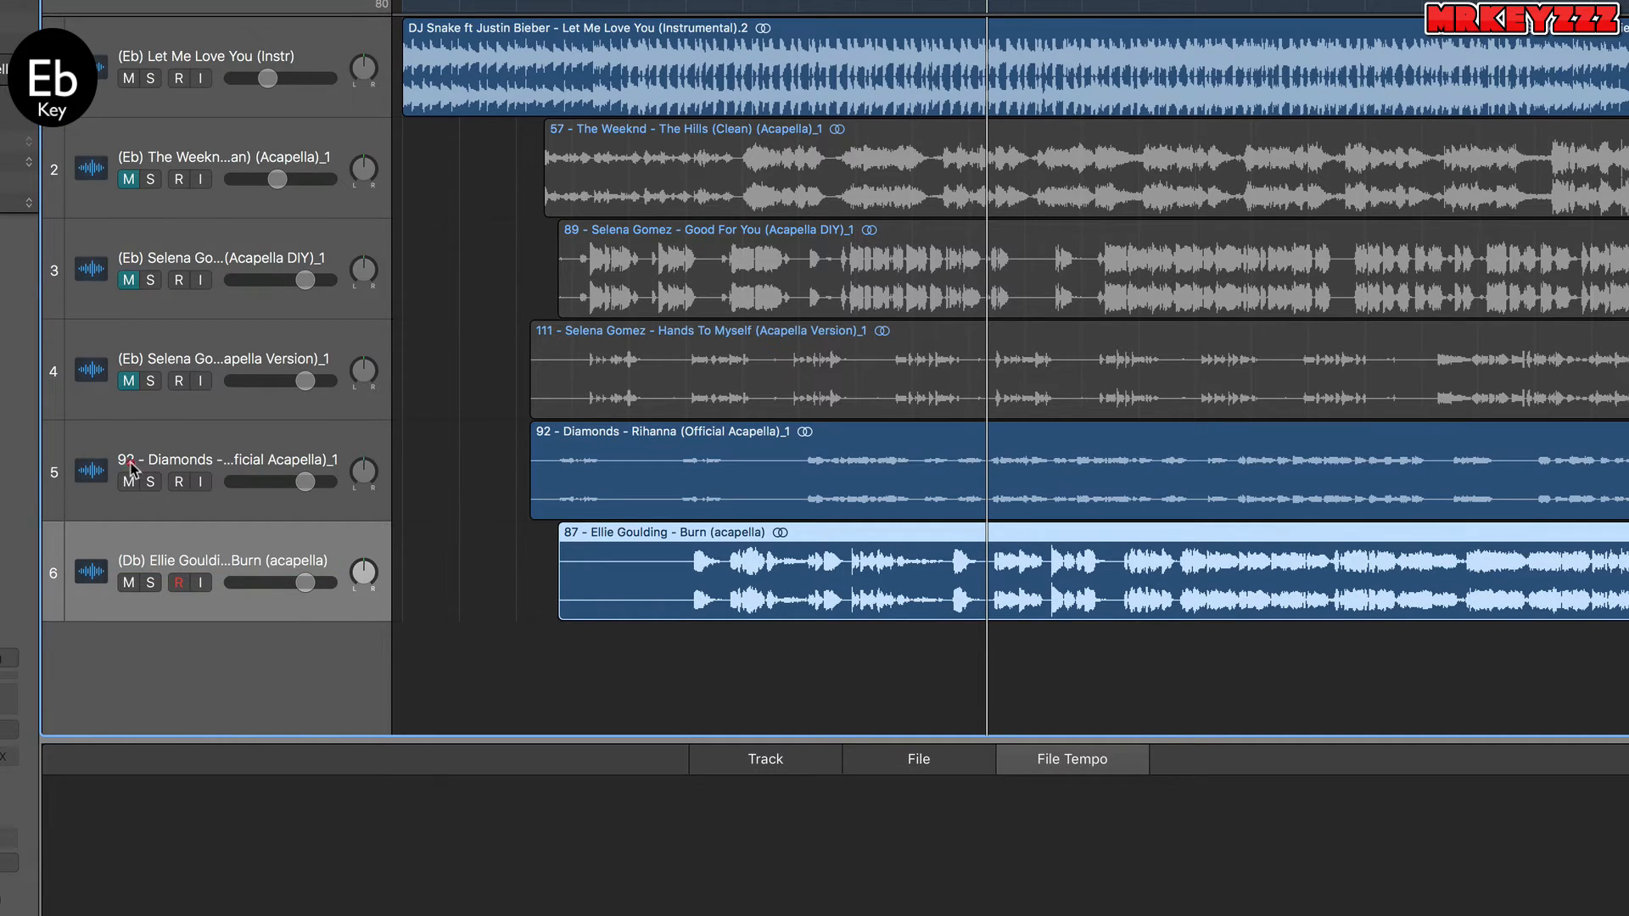
Rename the Diamonds - Rihanna track by replacing the leading "92 -" with "(D)"
{"action": "double_click", "coordinate": [119, 458]}
{"action": "key", "text": "Delete"}
{"action": "key", "text": "Delete"}
{"action": "key", "text": "Delete"}
{"action": "key", "text": "Delete"}
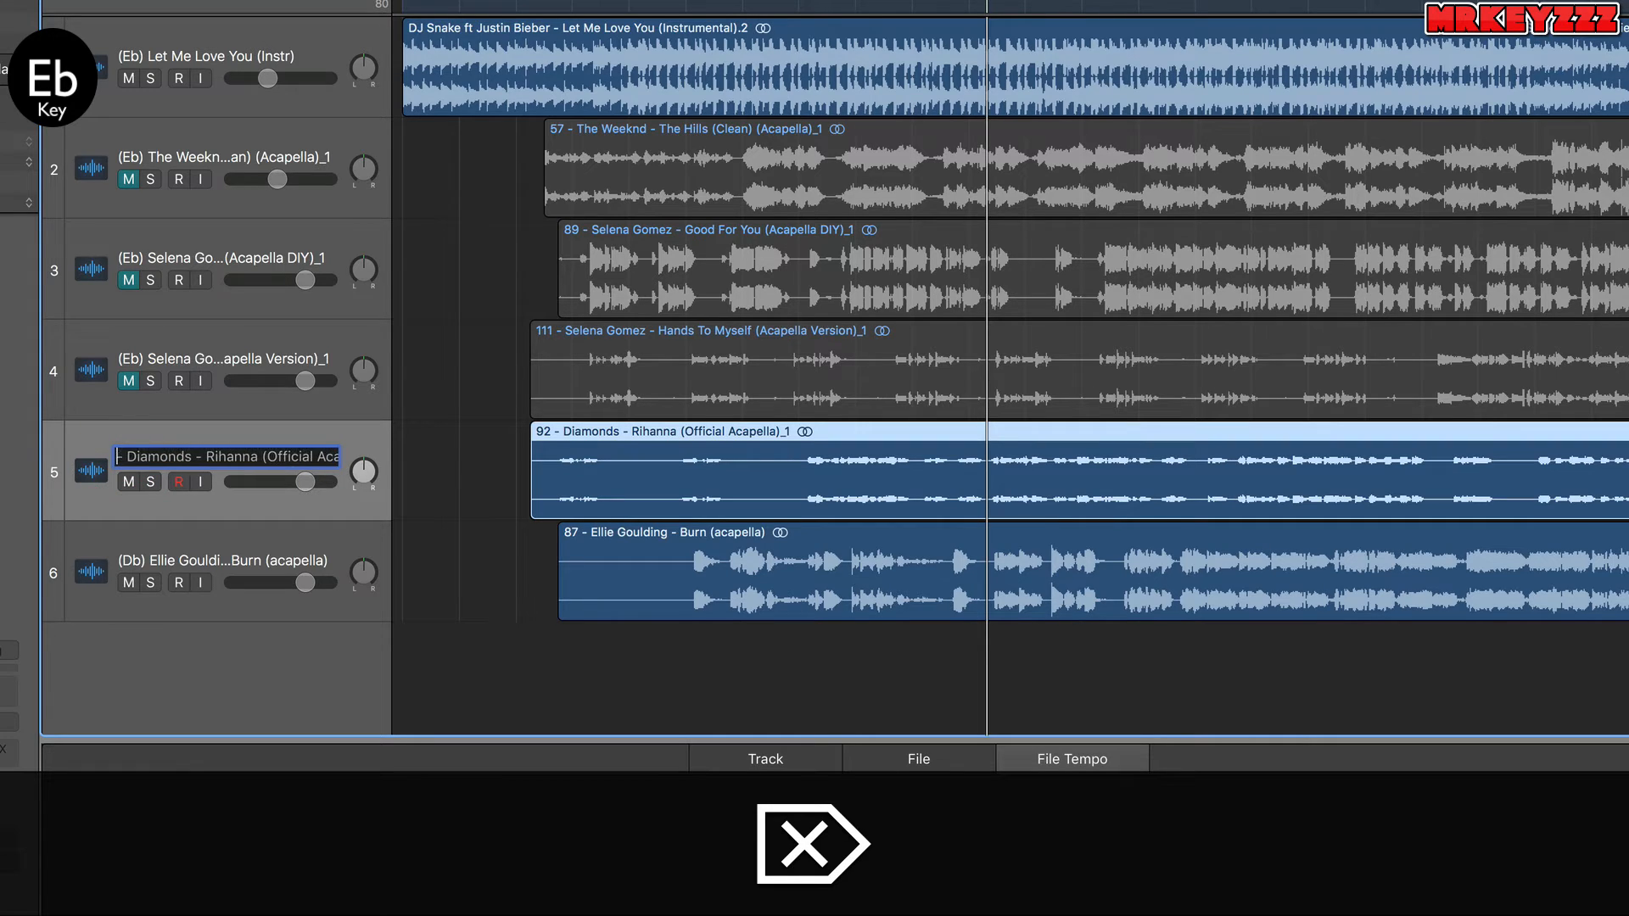
{"action": "type", "text": "(E"}
{"action": "key", "text": "BackSpace"}
{"action": "type", "text": "D)"}
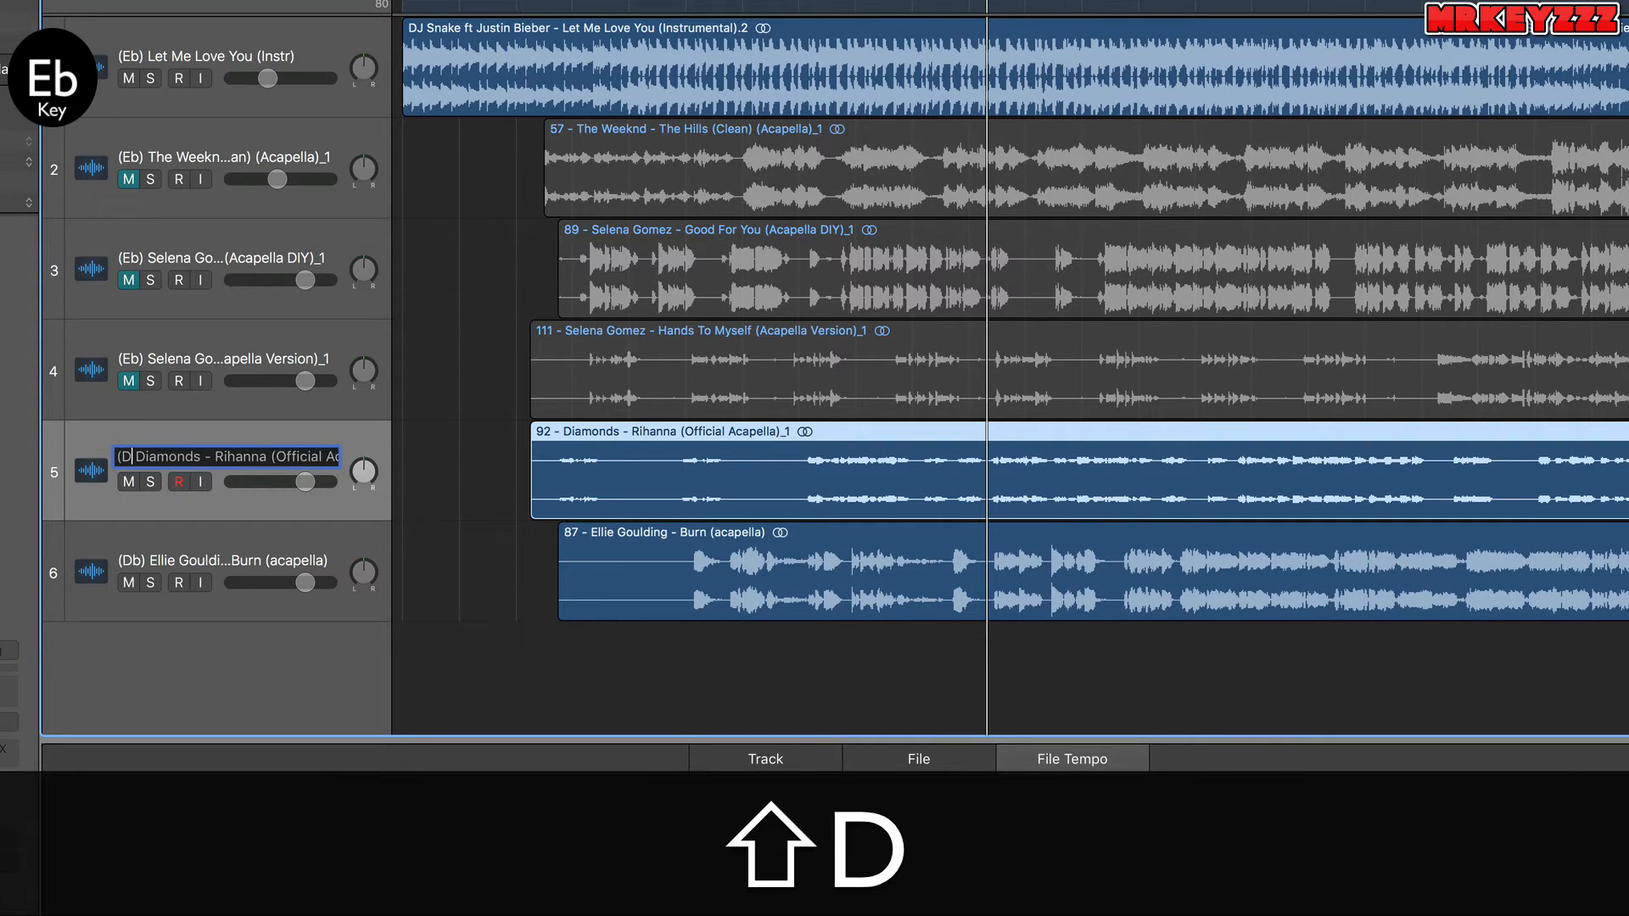
{"action": "key", "text": "shift+Return"}
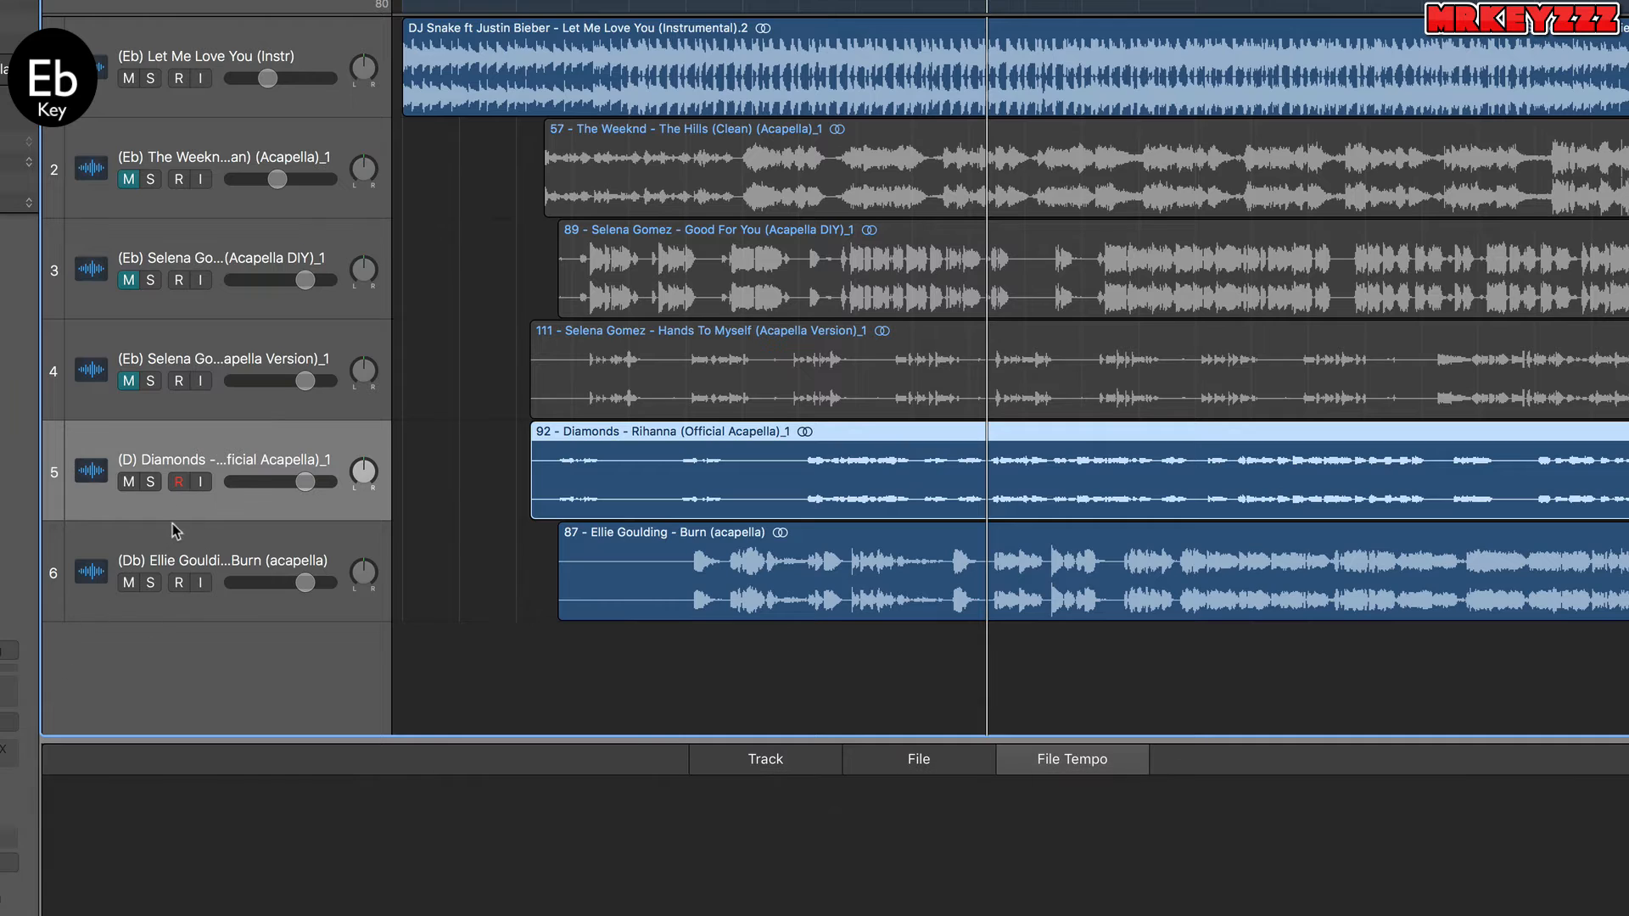
Insert a Pitch Shifter on the (Db) Ellie Goulding - Burn track and move its window over the tracks
{"action": "left_click", "coordinate": [175, 549]}
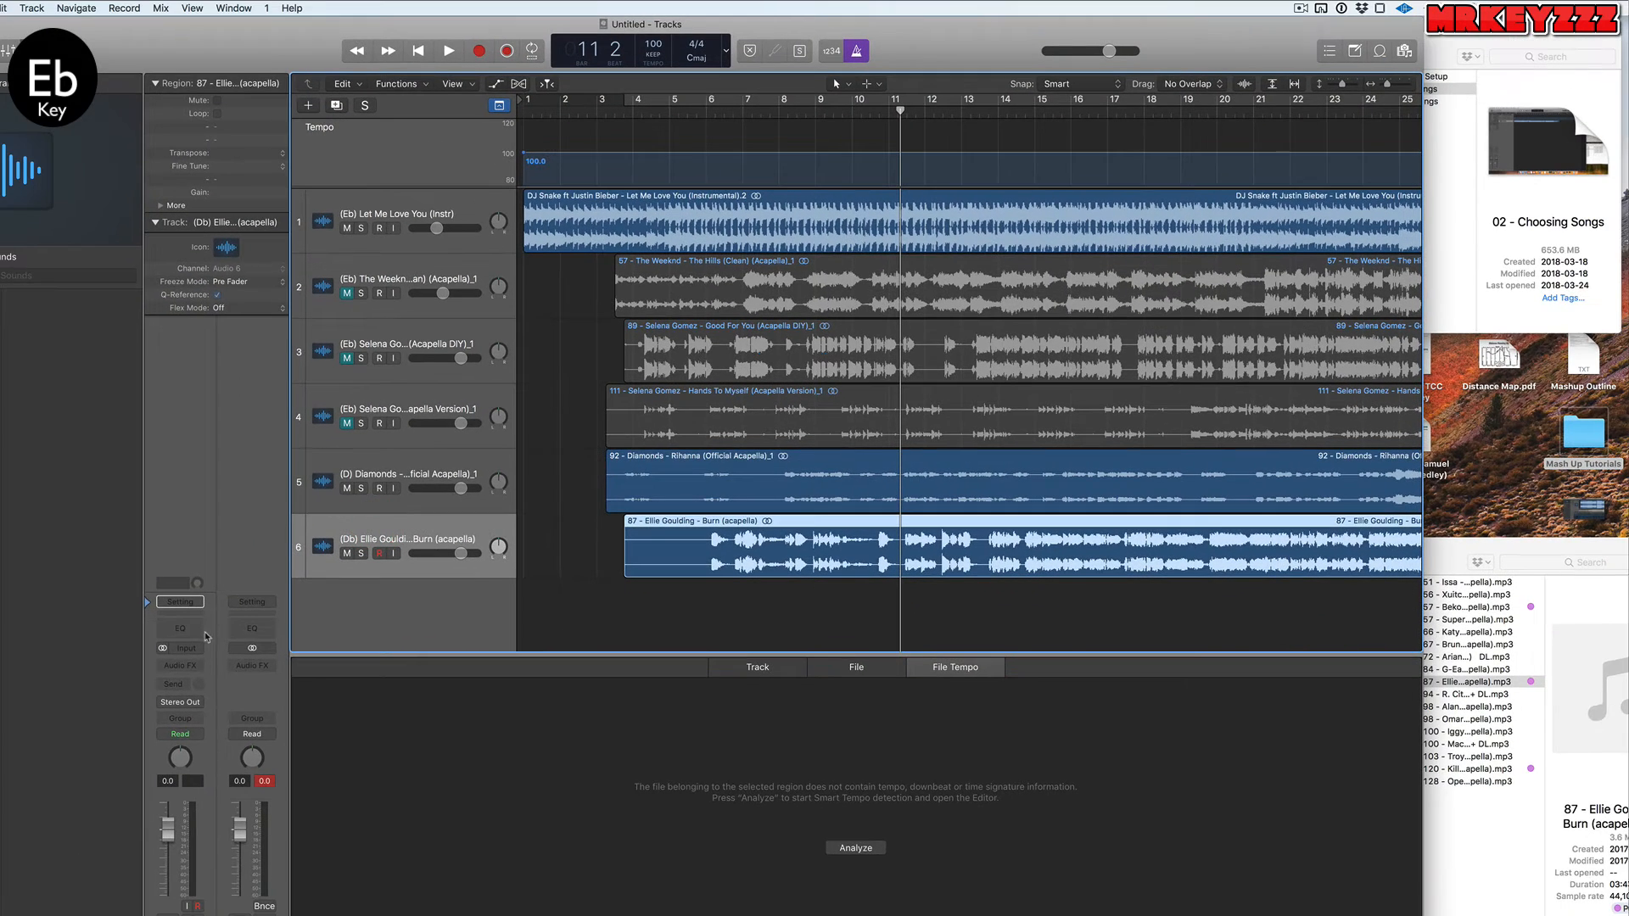
{"action": "left_click", "coordinate": [195, 664]}
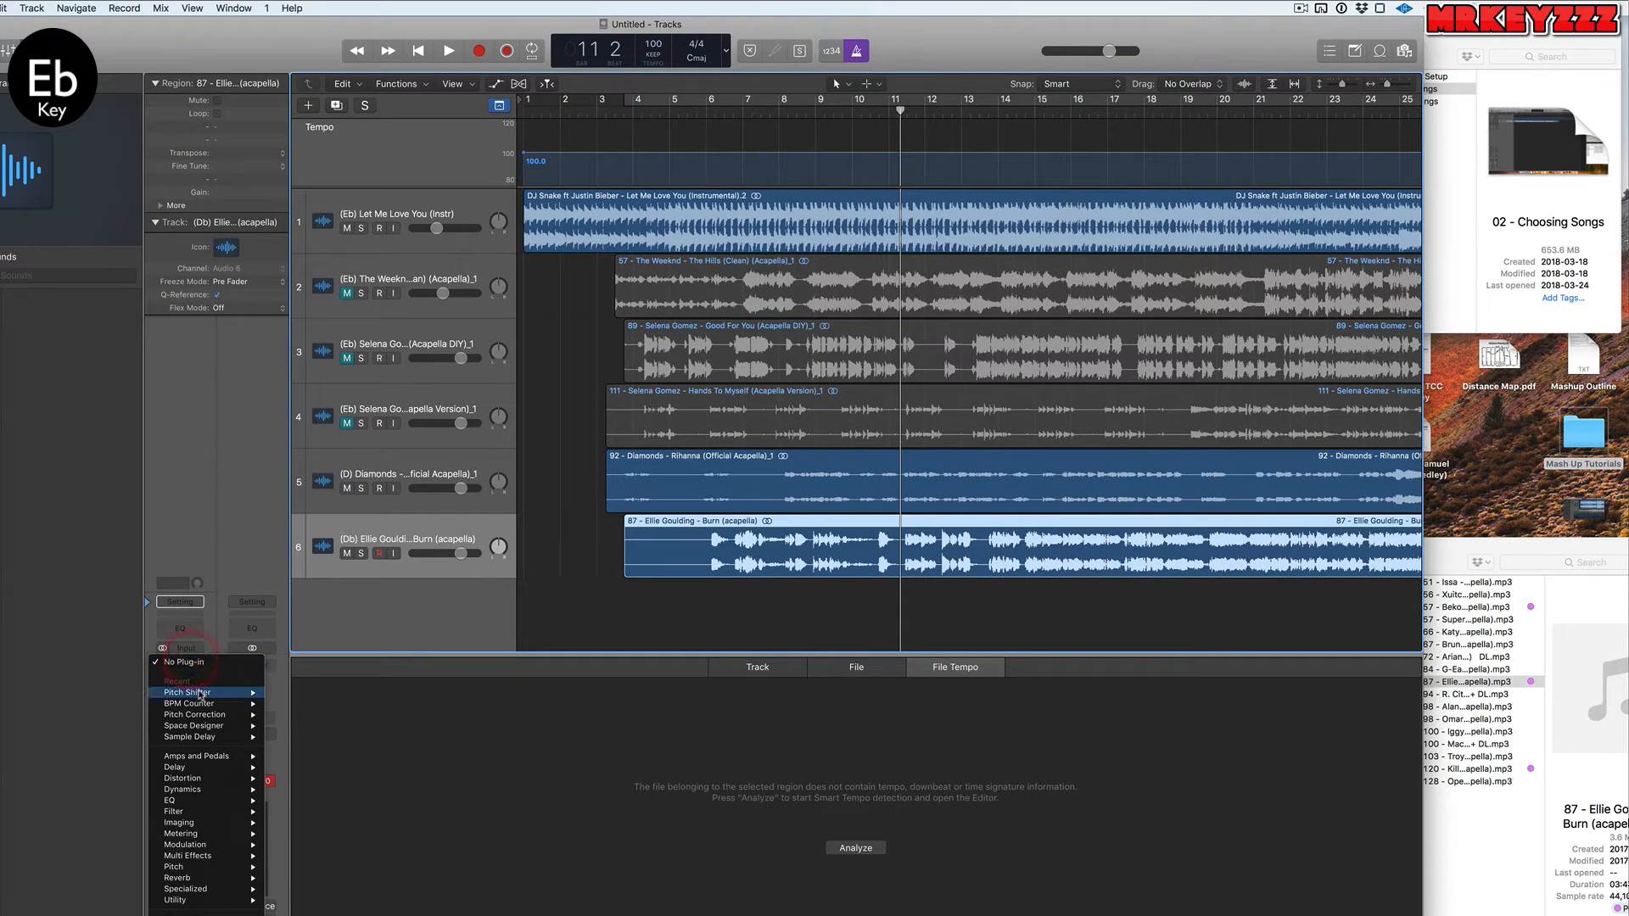
{"action": "mouse_move", "coordinate": [204, 692]}
{"action": "left_click", "coordinate": [318, 694]}
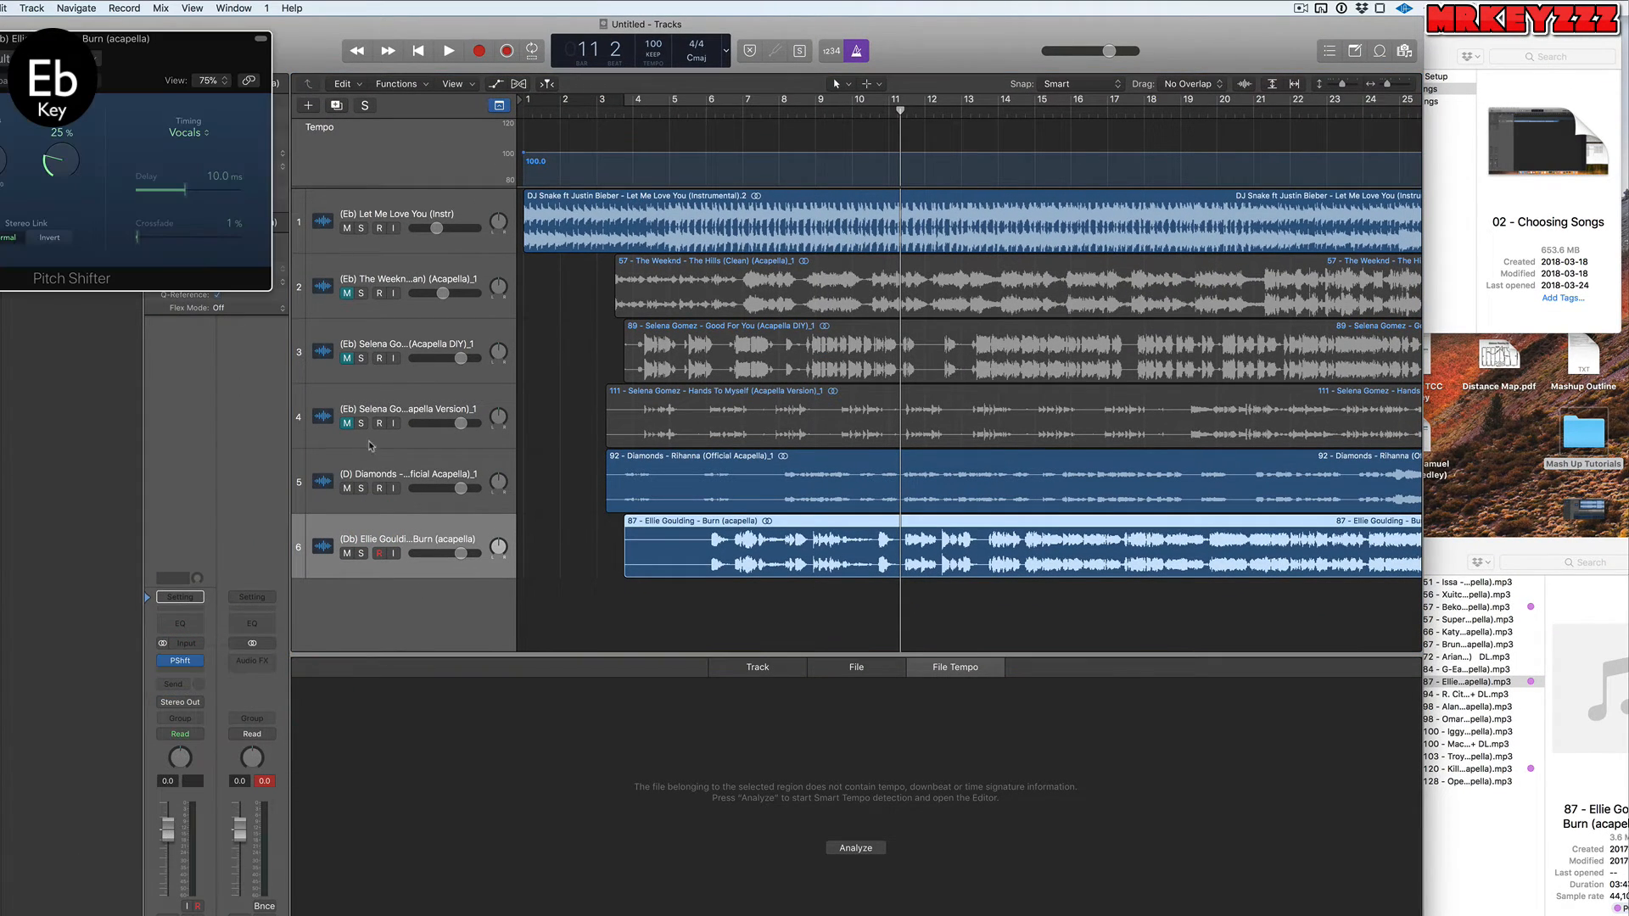
{"action": "left_click_drag", "start_coordinate": [2, 38], "coordinate": [583, 409]}
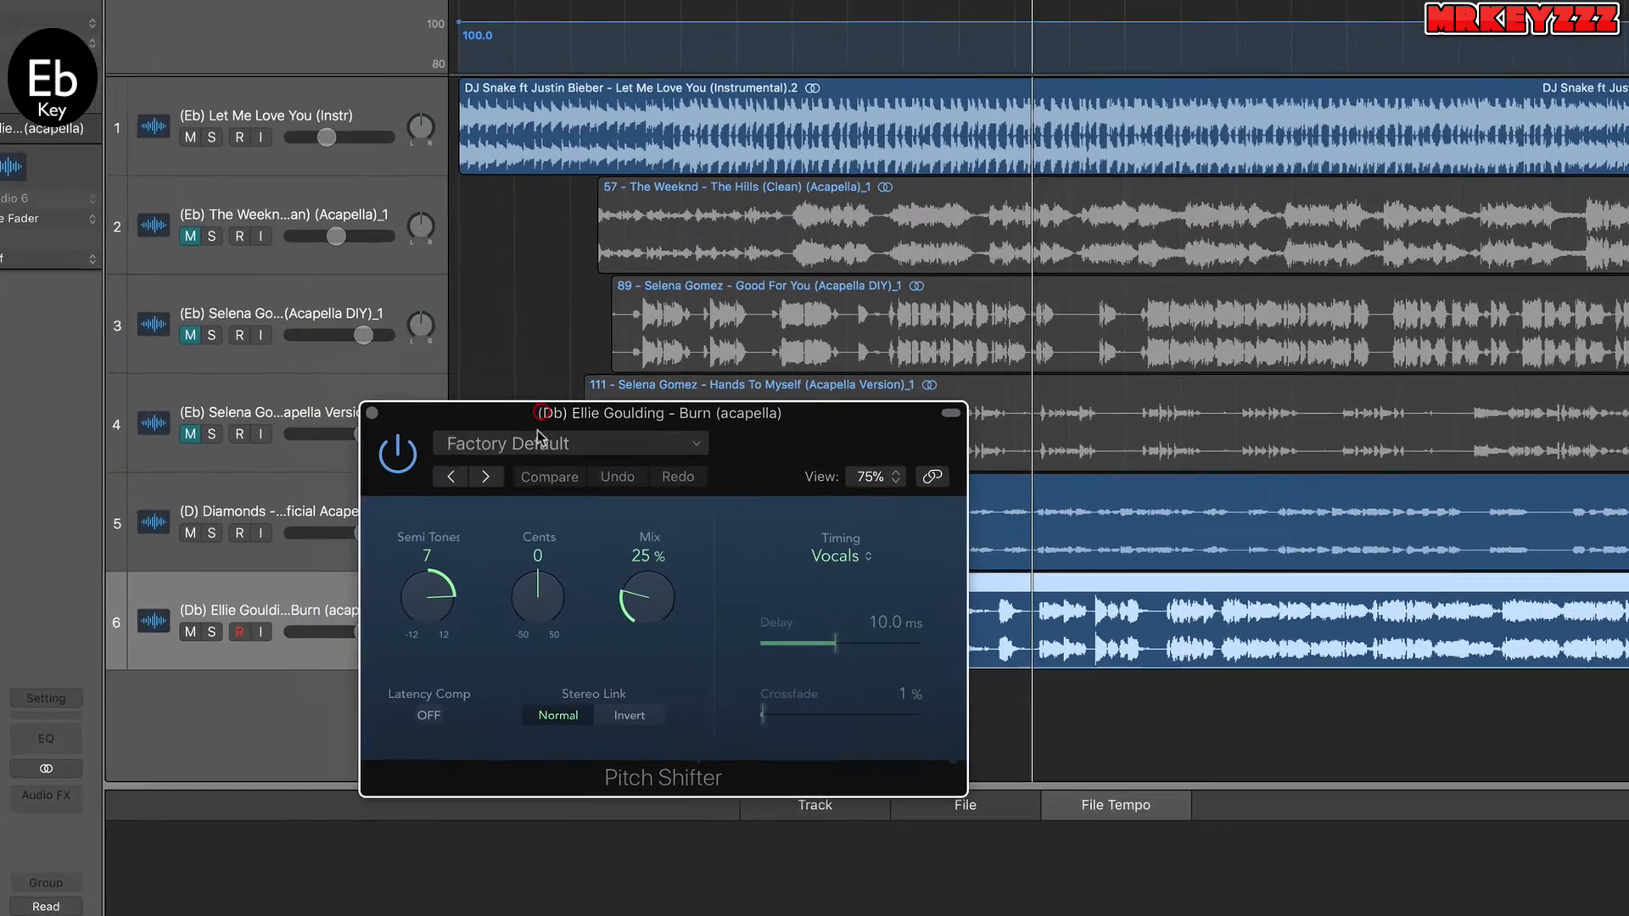
Set the Burn track's Pitch Shifter to 2 semitones up and a 100% mix, and close its window
{"action": "left_click_drag", "start_coordinate": [501, 532], "coordinate": [506, 553]}
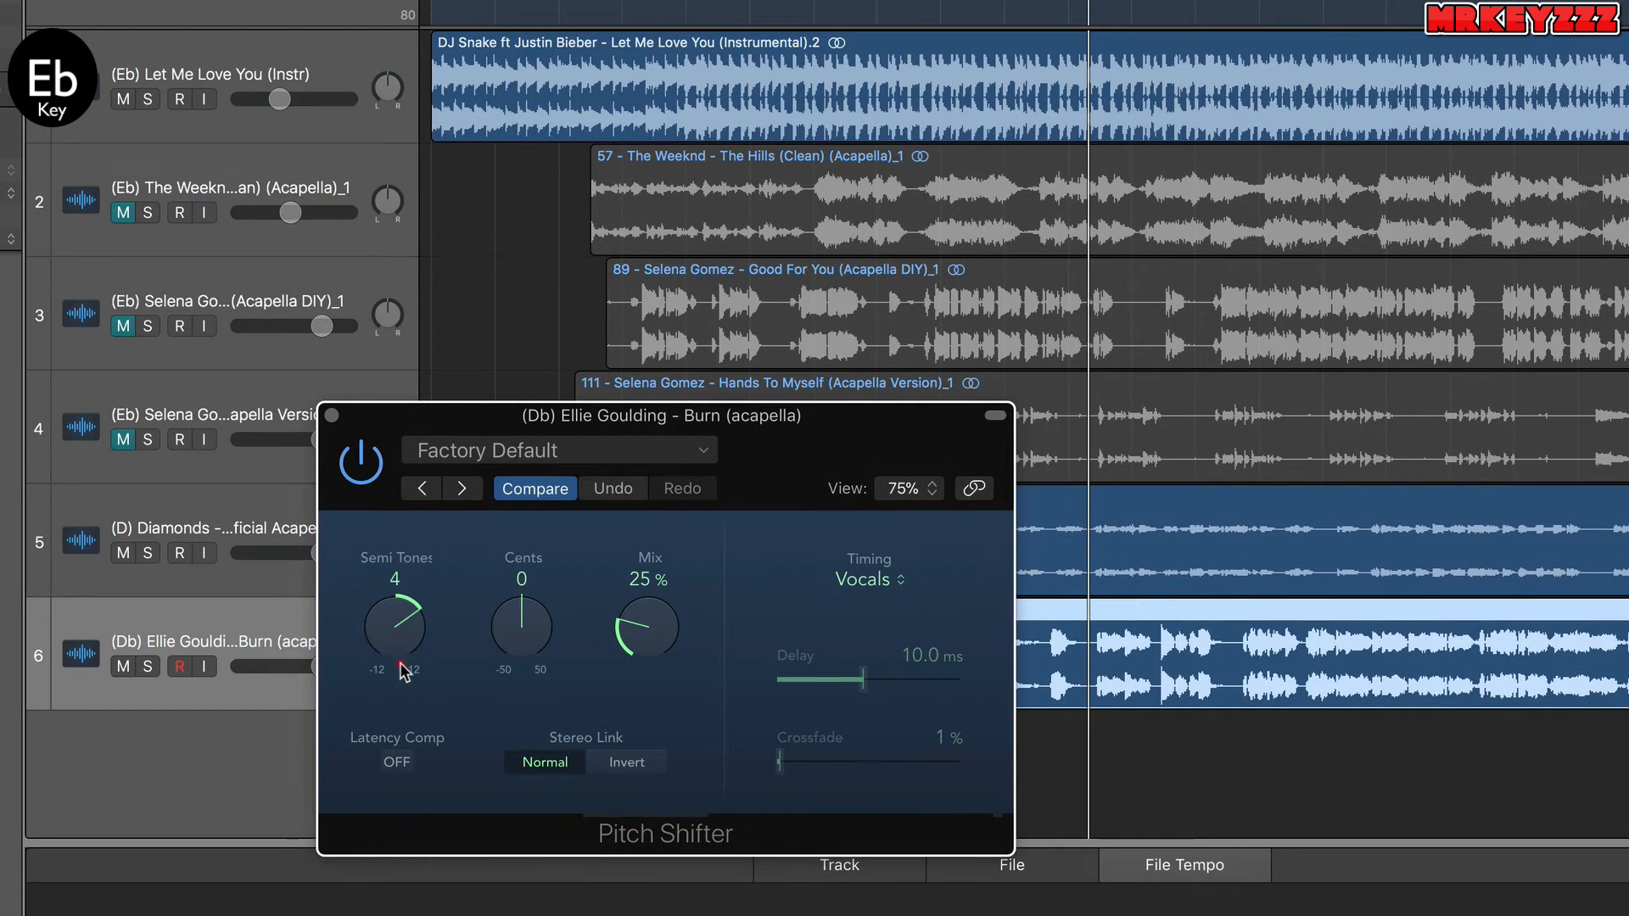
{"action": "left_click_drag", "start_coordinate": [404, 673], "coordinate": [407, 691]}
{"action": "left_click_drag", "start_coordinate": [647, 654], "coordinate": [622, 272]}
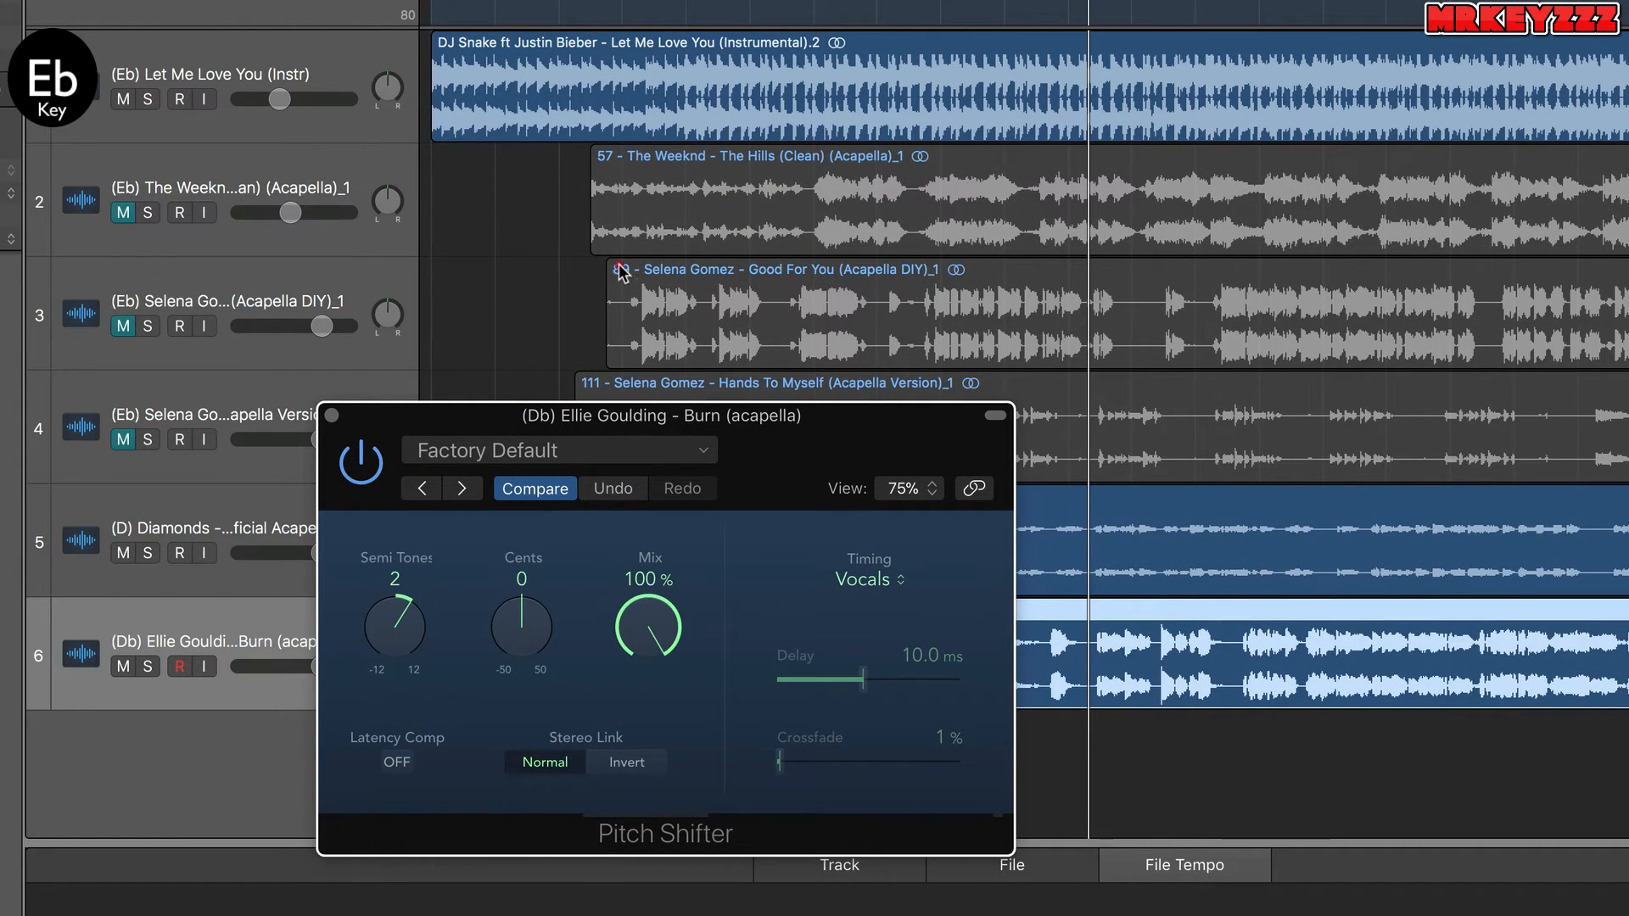
{"action": "left_click", "coordinate": [332, 415]}
Mute the (D) Diamonds - Rihanna acapella track
{"action": "left_click", "coordinate": [123, 552]}
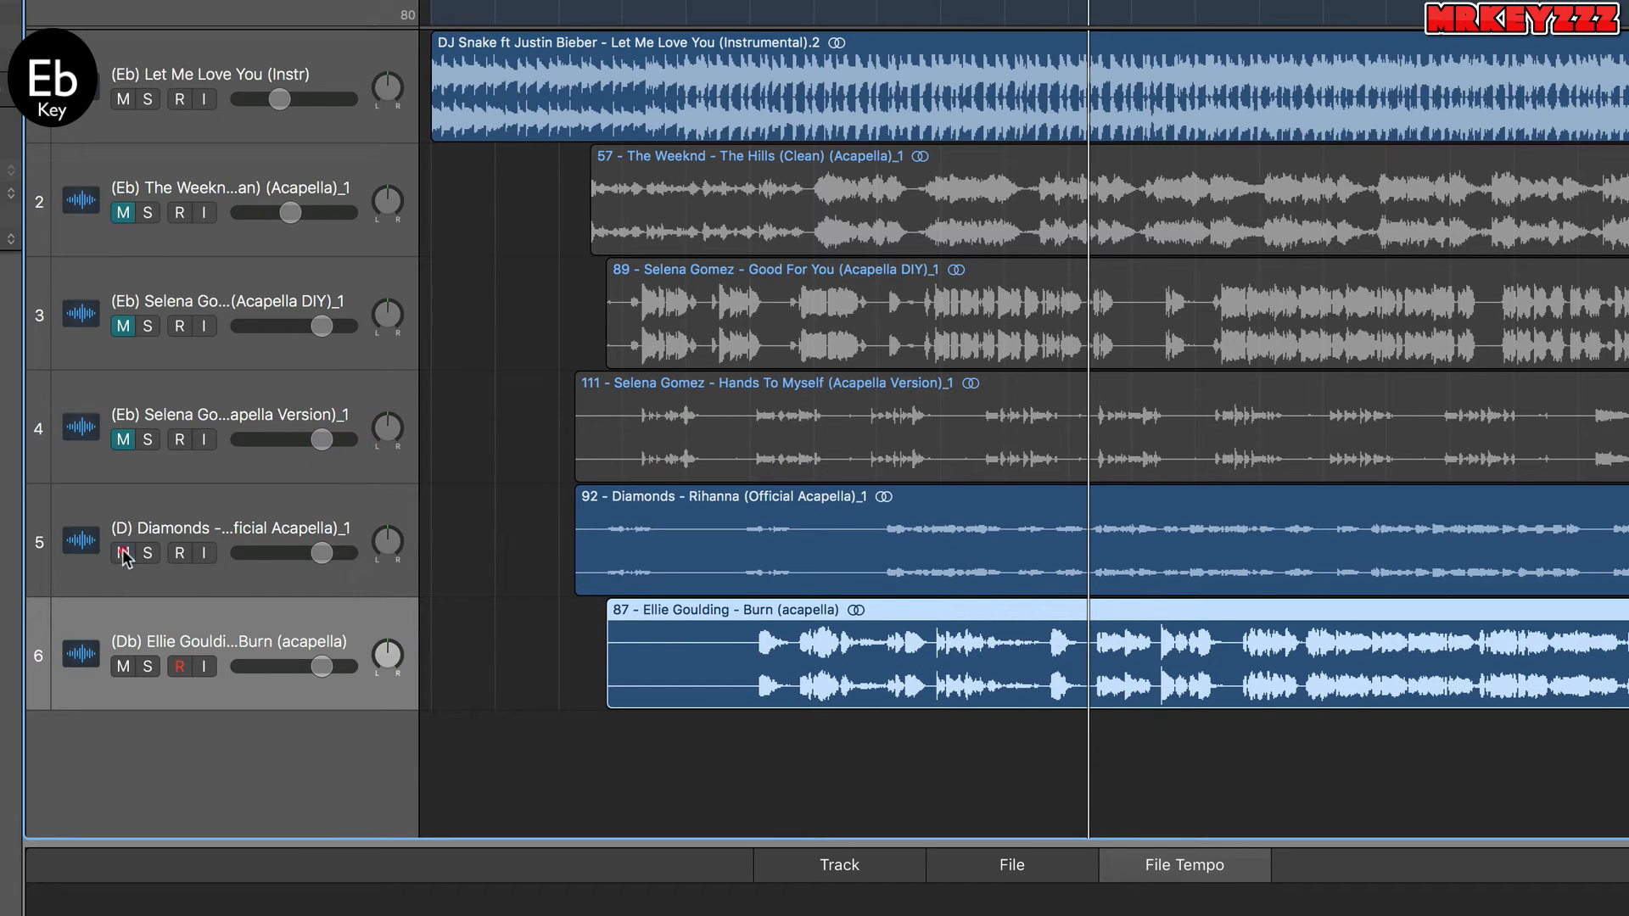